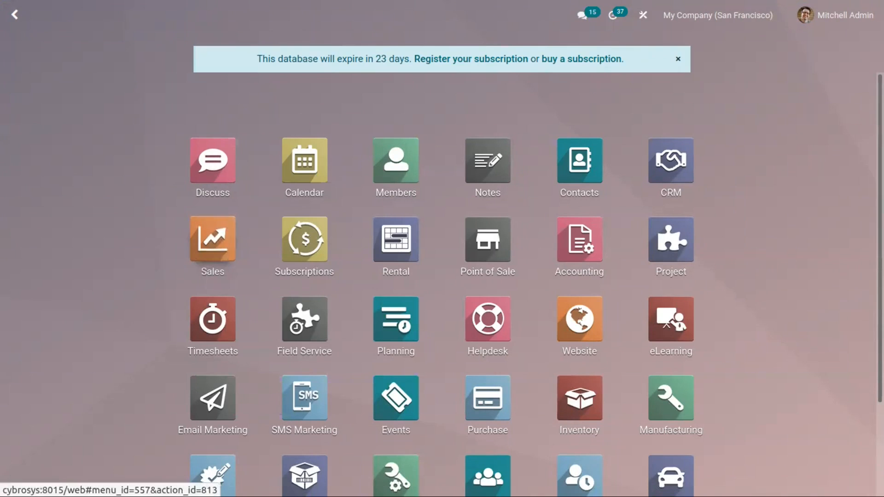
# View the catalogue of installed and available applications, and return to the home screen
pyautogui.scroll(-2, 212, 244)
pyautogui.click(395, 447)
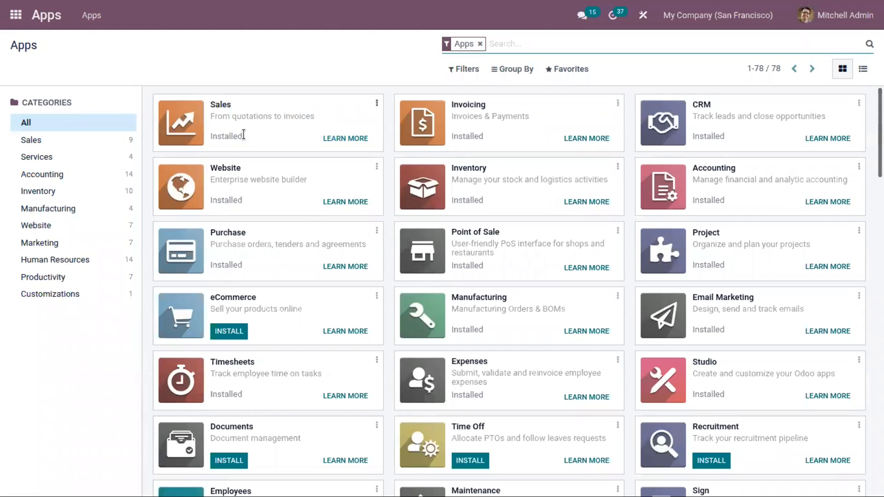
pyautogui.click(13, 14)
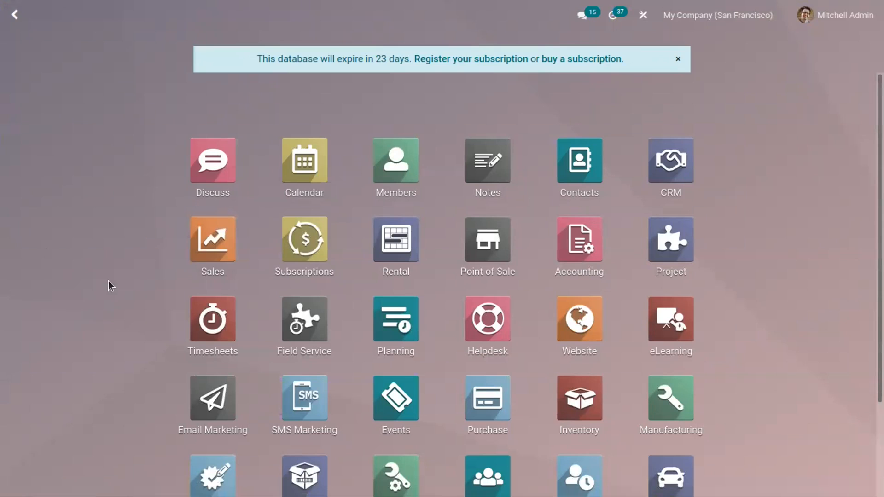
# Open the Sales application, view its products catalogue, and return to the quotations list
pyautogui.click(212, 241)
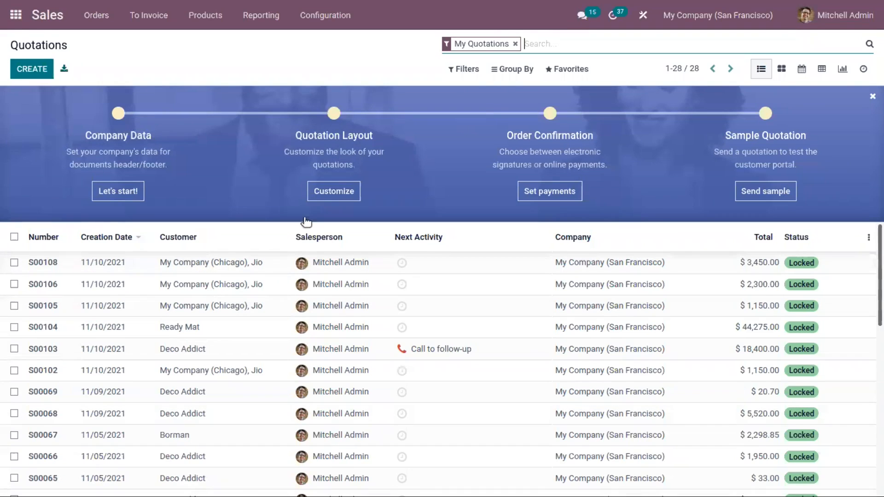
pyautogui.click(164, 285)
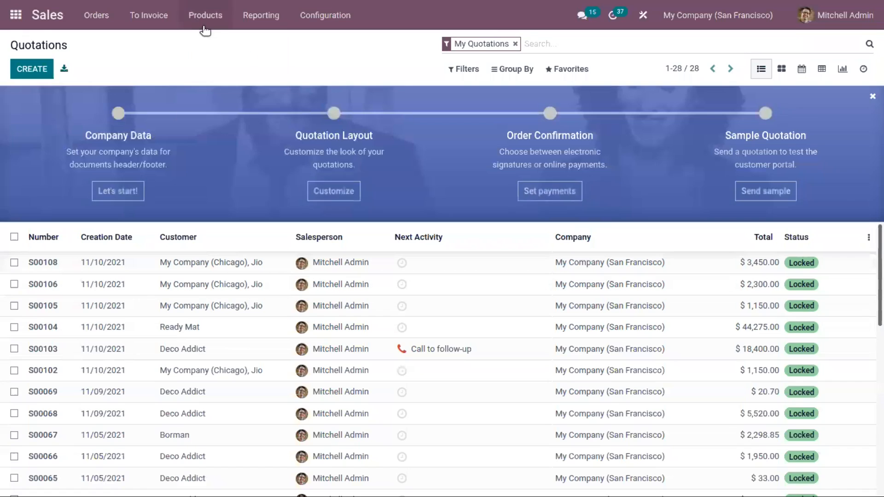
pyautogui.click(204, 23)
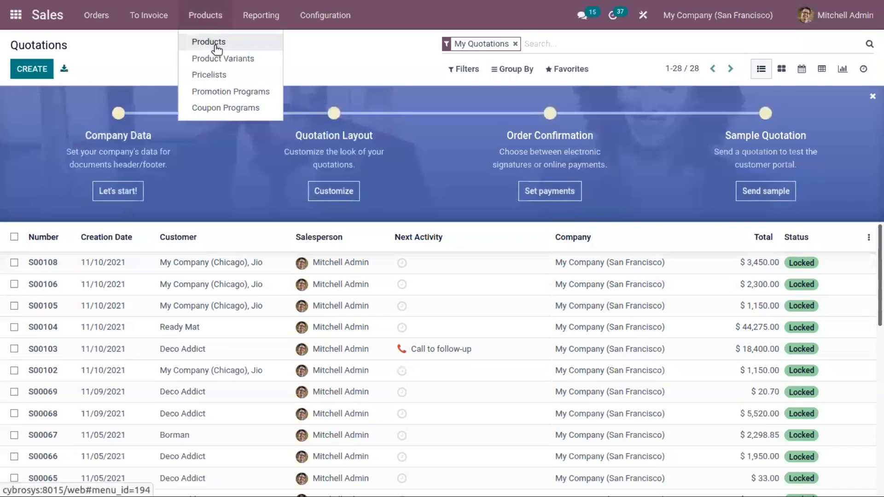
pyautogui.click(214, 44)
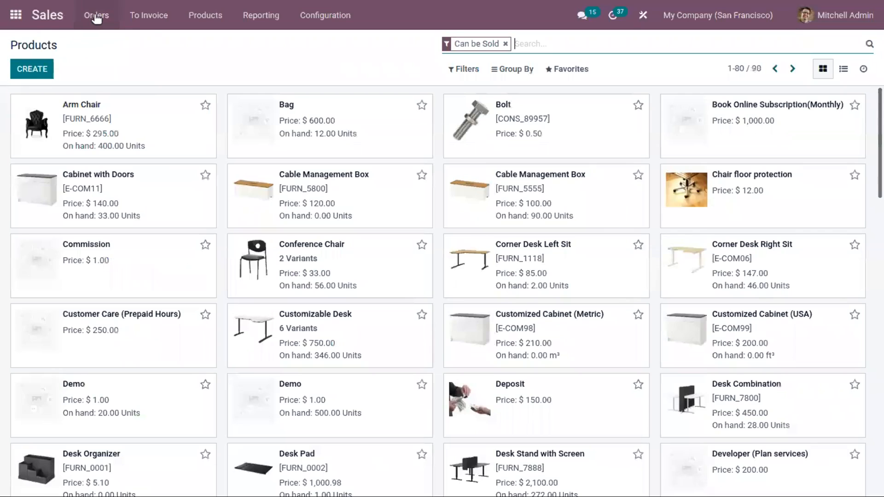
pyautogui.click(96, 16)
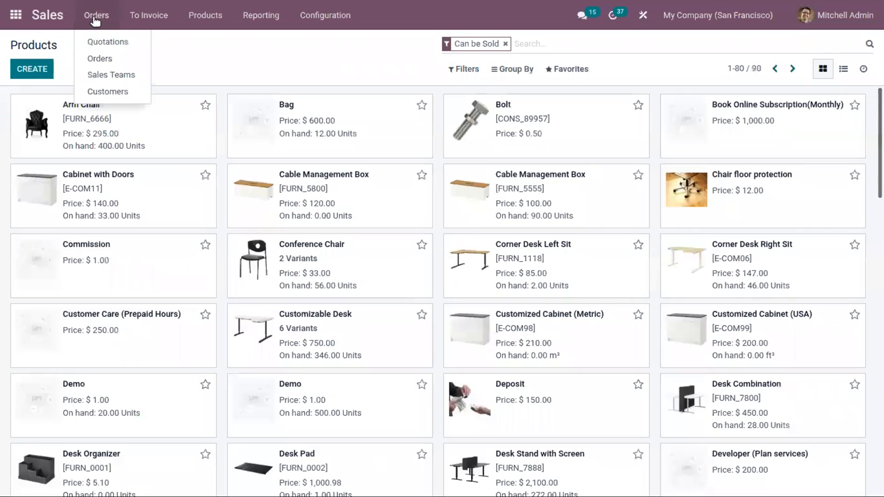
pyautogui.click(95, 41)
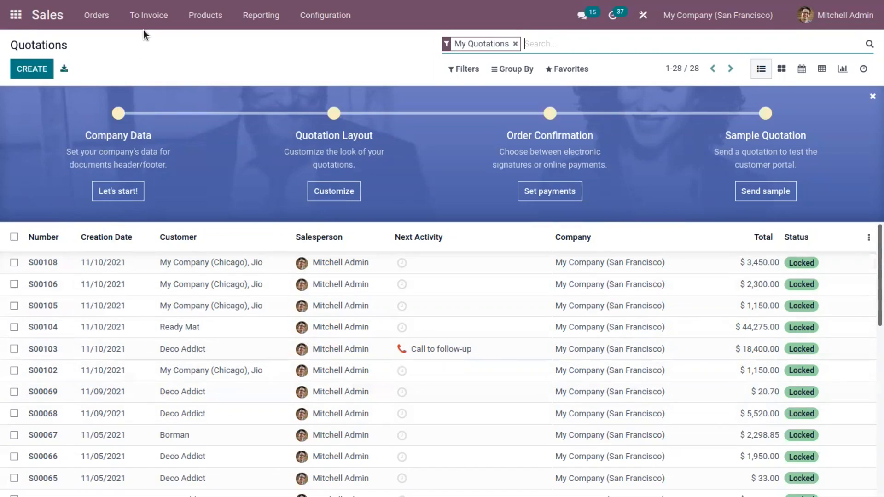
pyautogui.click(203, 15)
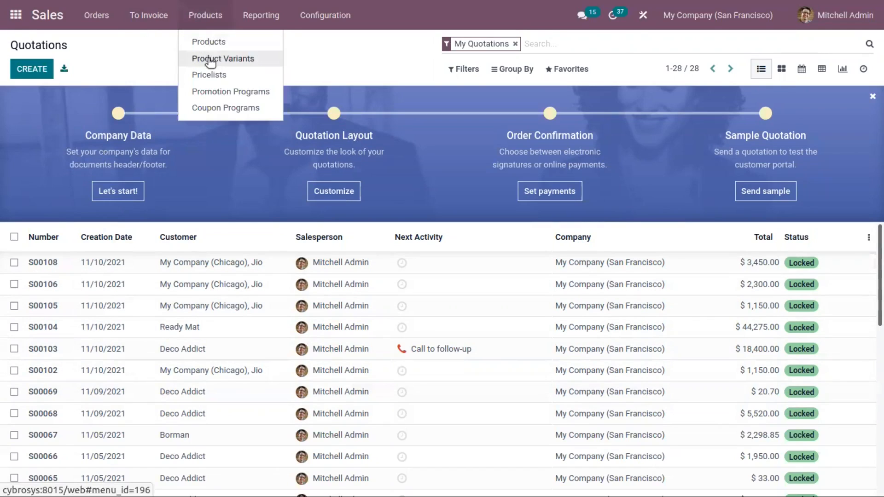
pyautogui.click(205, 15)
pyautogui.click(206, 15)
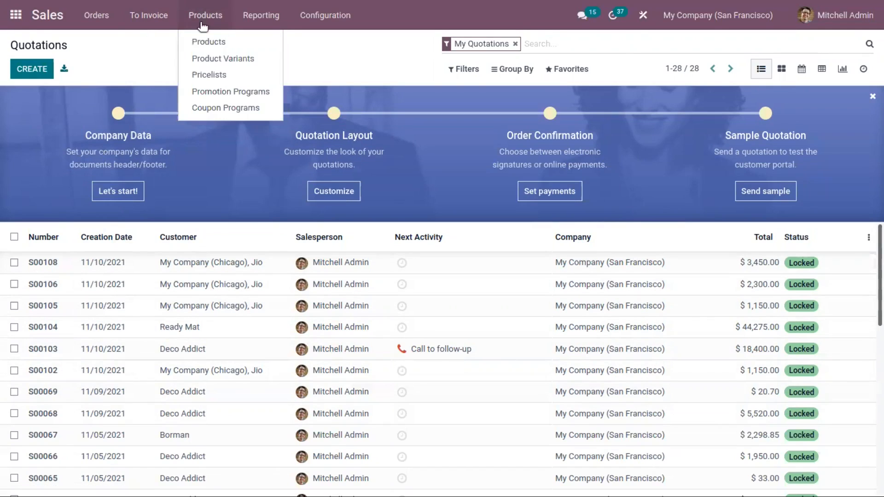
pyautogui.click(131, 75)
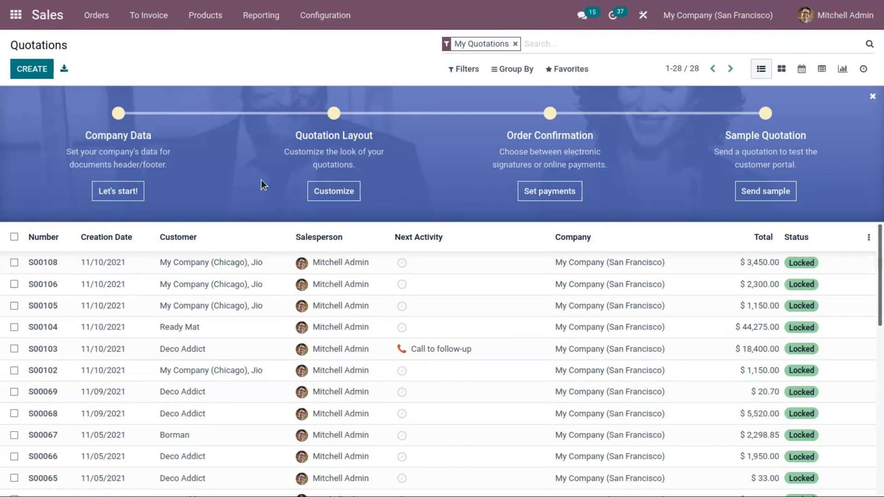
# View the CRM application's opportunity pipeline, and return to the home screen
pyautogui.click(16, 15)
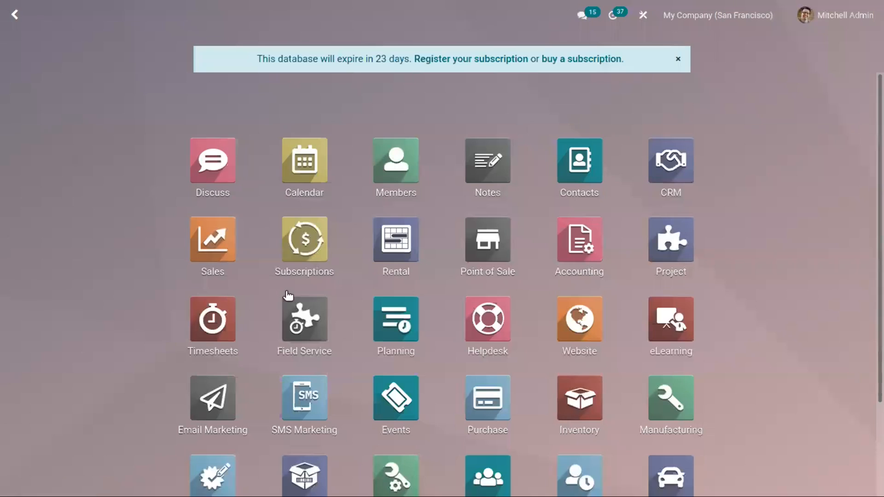
pyautogui.click(670, 156)
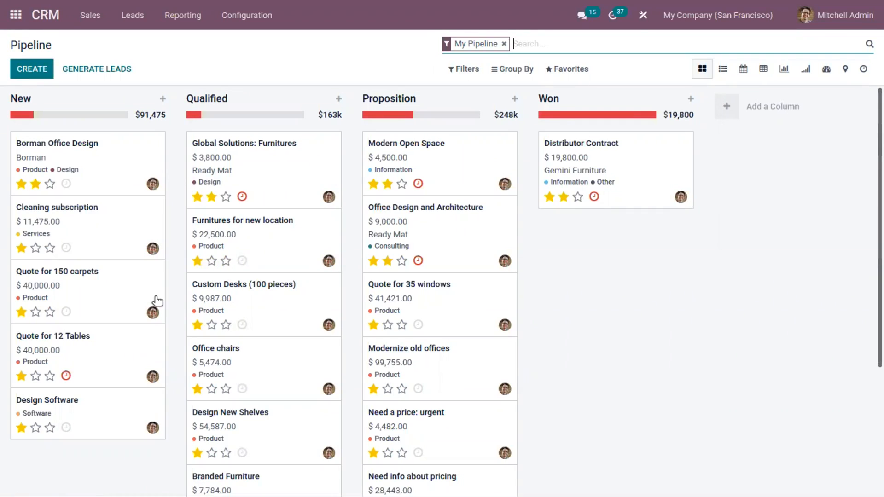
pyautogui.click(17, 14)
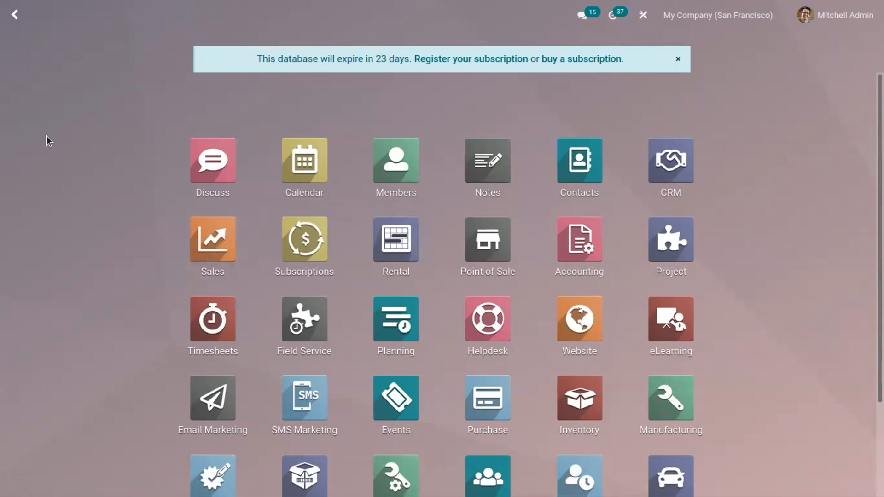
# Open the Sales application and look through its whole list of quotations
pyautogui.click(203, 249)
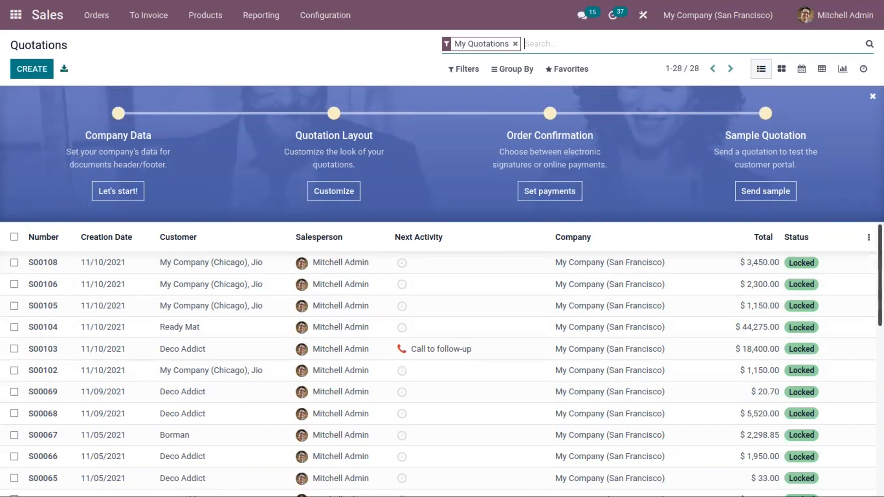
pyautogui.scroll(-5, 309, 257)
pyautogui.scroll(-2, 852, 292)
pyautogui.scroll(7, 851, 293)
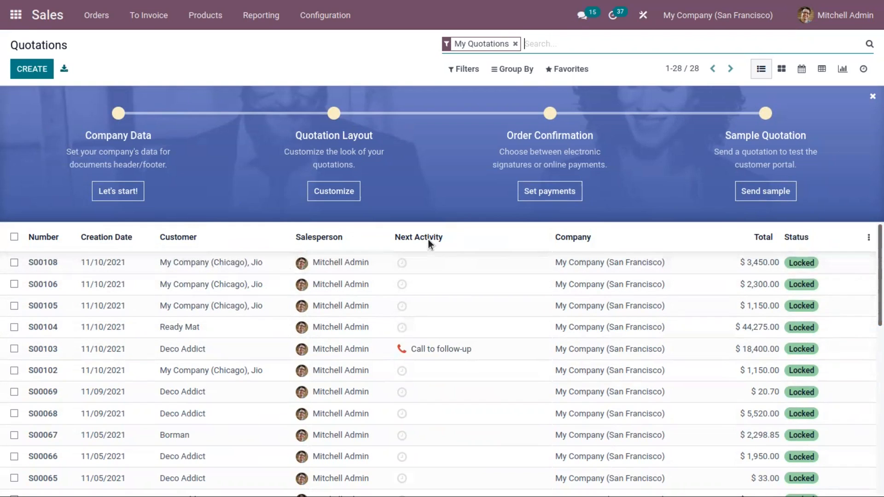
# Open the activity scheduling form for the first quotation, view the available activity types, and close the form without scheduling anything
pyautogui.click(401, 262)
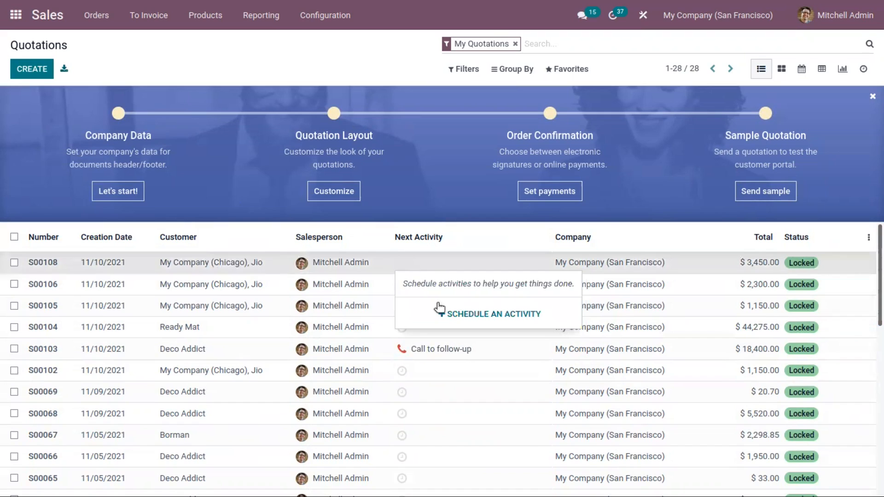
pyautogui.click(531, 318)
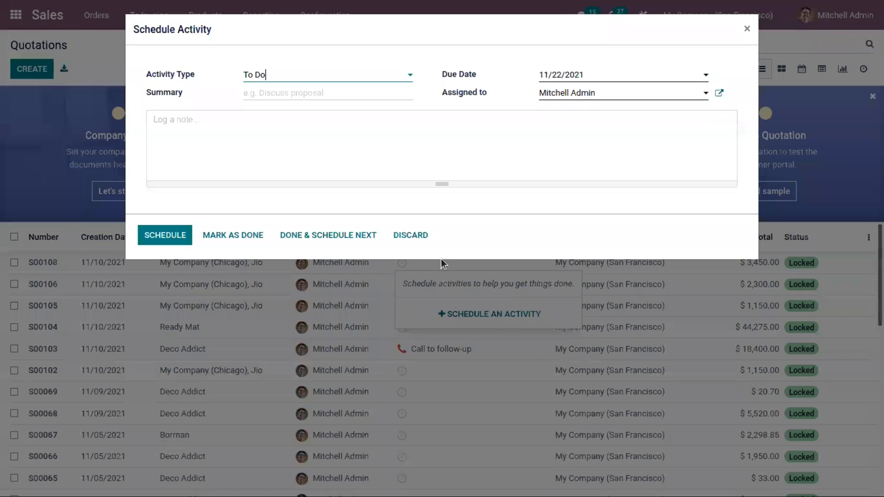
pyautogui.click(289, 84)
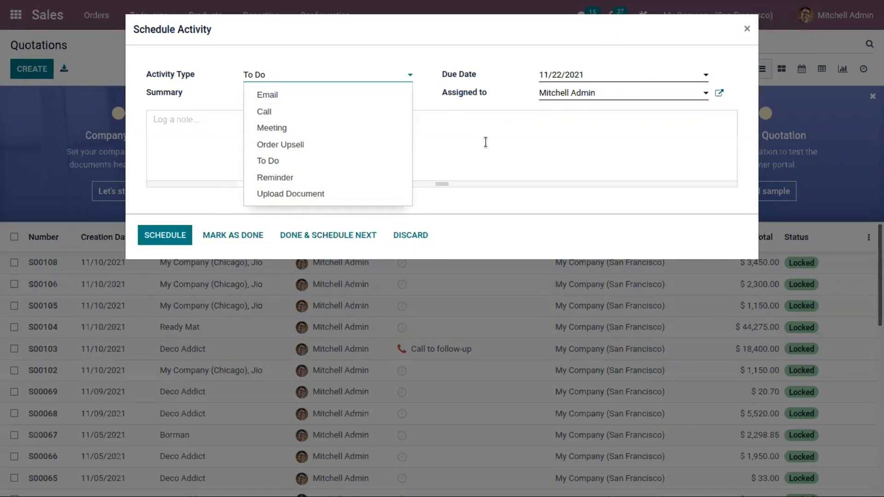
pyautogui.click(485, 143)
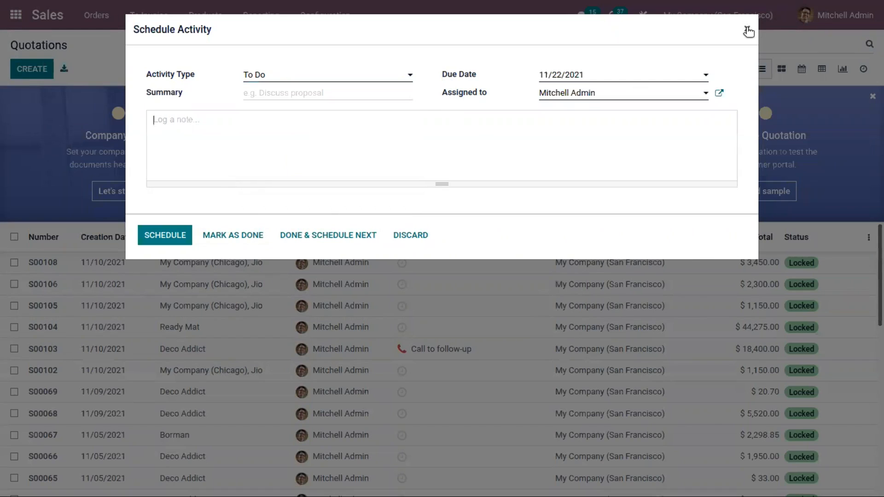
pyautogui.click(748, 30)
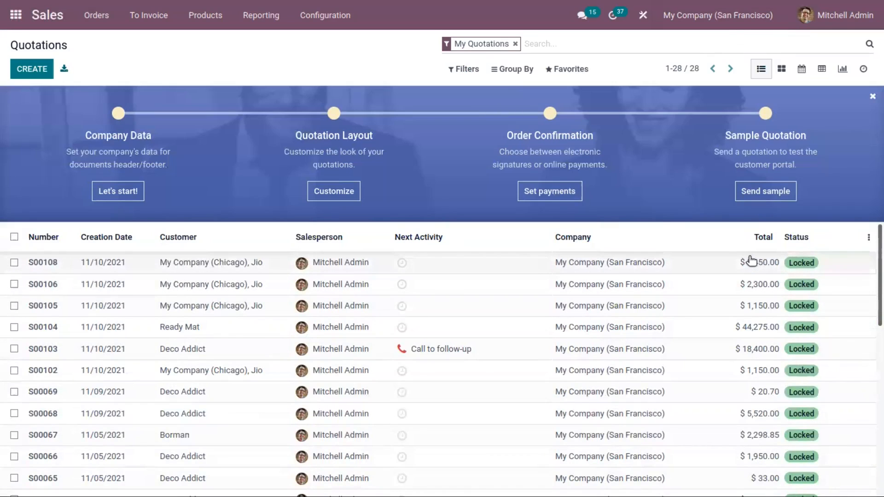
# Examine the totals and statuses of the quotations from the first to the last row
pyautogui.scroll(-8, 801, 262)
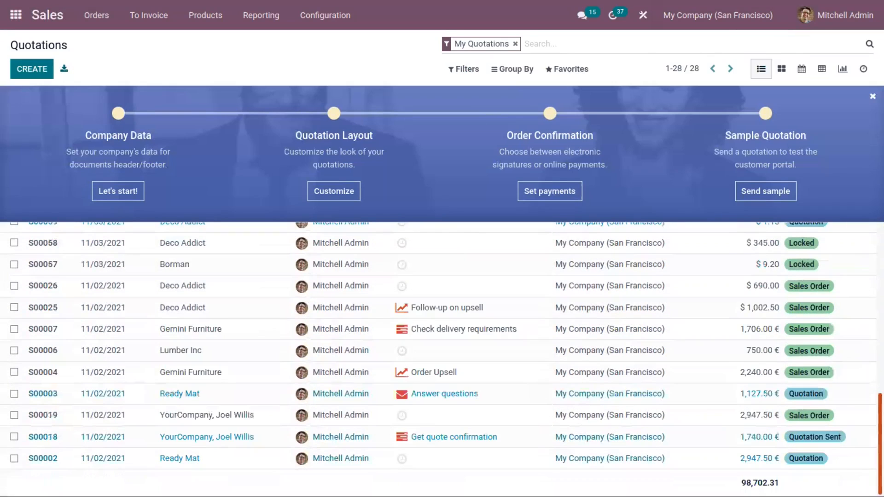
pyautogui.scroll(8, 442, 359)
pyautogui.scroll(-8, 442, 359)
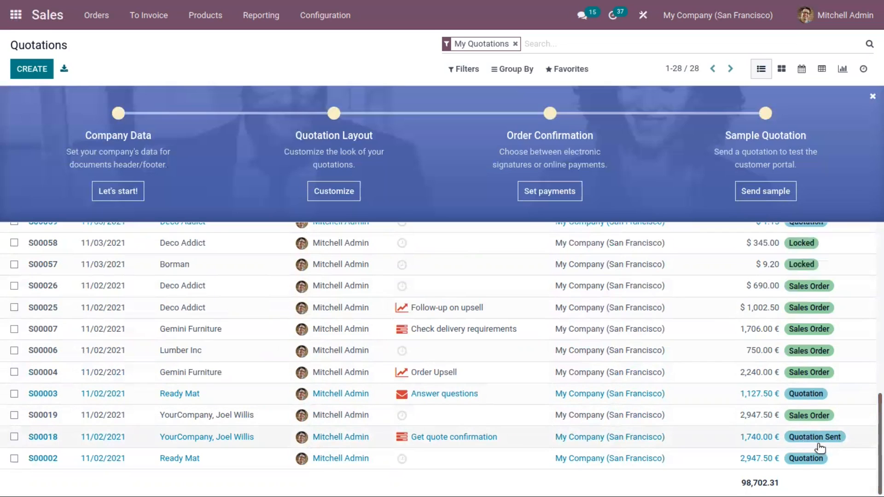
pyautogui.scroll(5, 811, 437)
pyautogui.moveTo(880, 329); pyautogui.dragTo(860, 239)
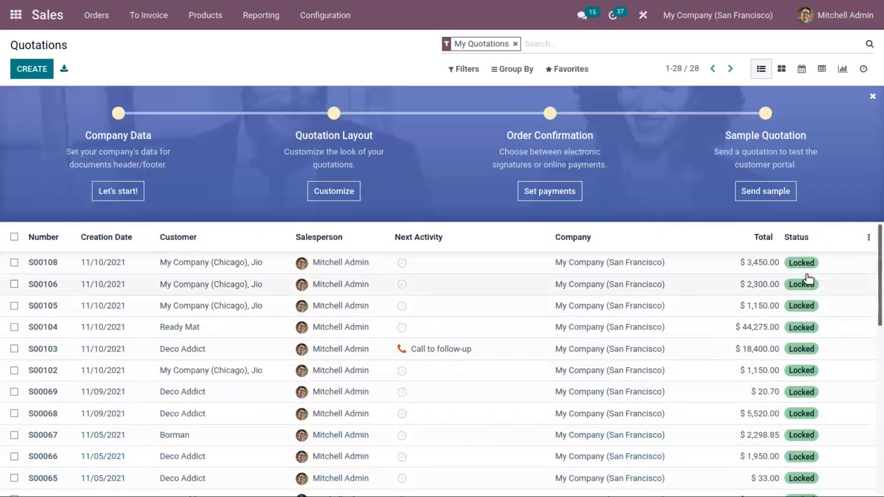
pyautogui.moveTo(877, 255); pyautogui.dragTo(872, 267)
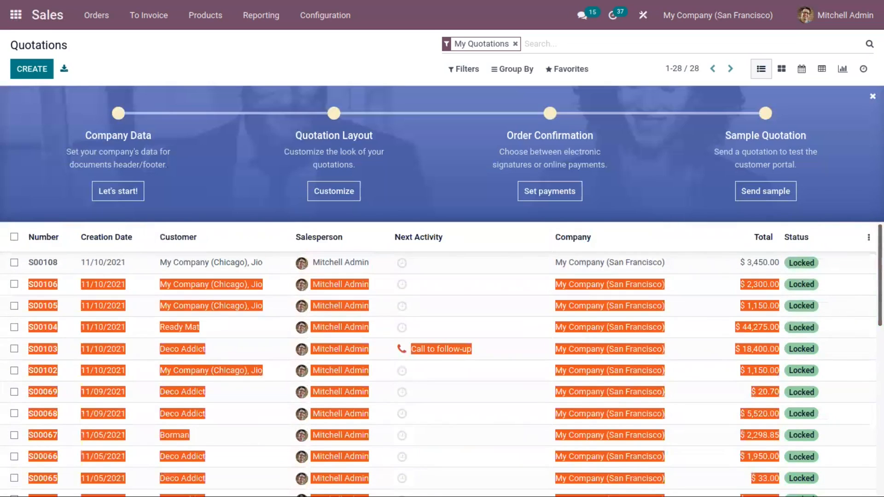
pyautogui.click(670, 214)
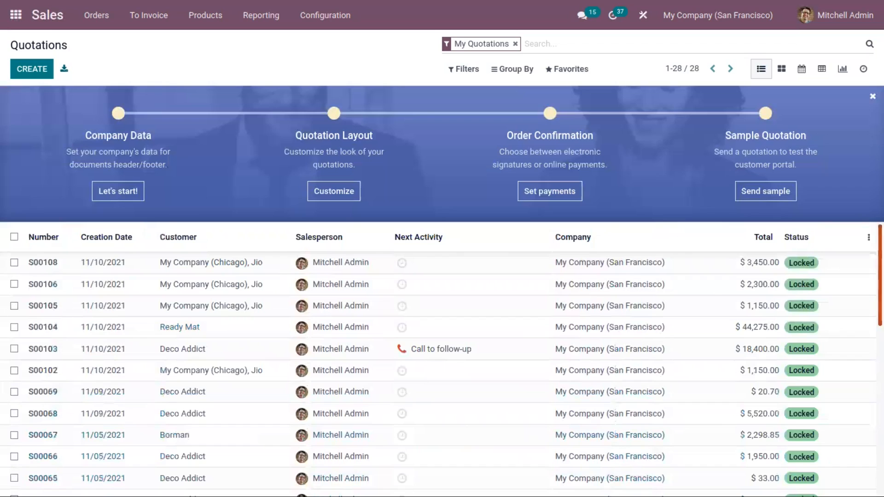
# Review the quotation list's optional columns and the custom field types offered in Studio, leaving Studio without changes
pyautogui.click(868, 238)
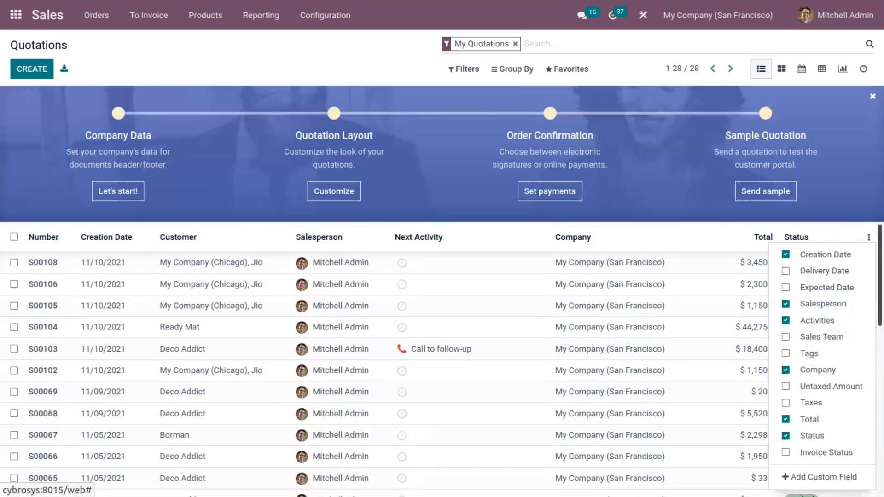
pyautogui.scroll(-1, 441, 359)
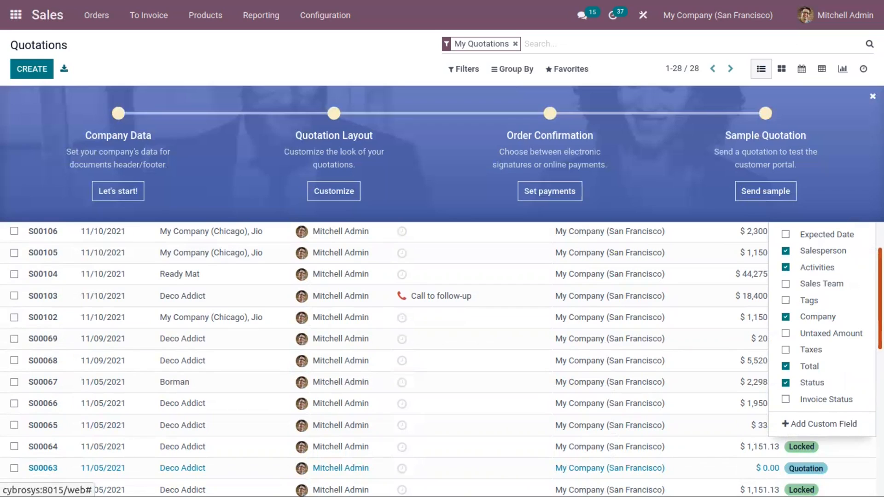
pyautogui.scroll(1, 775, 487)
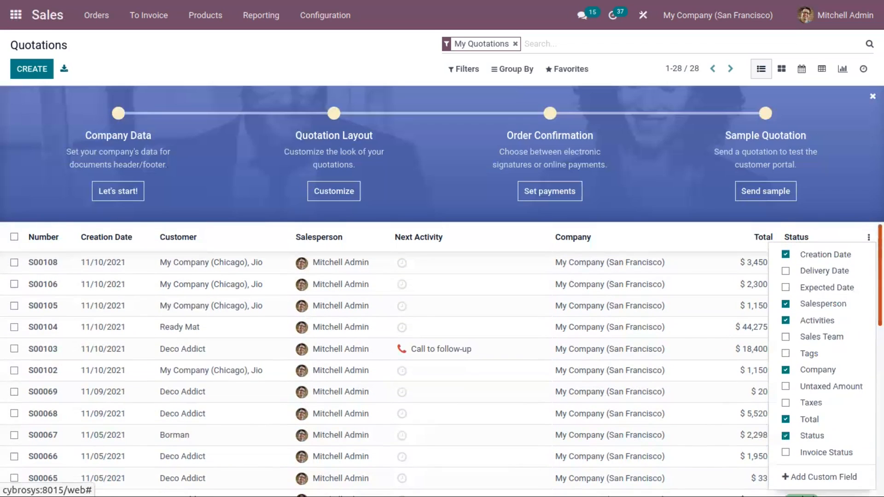
pyautogui.click(819, 479)
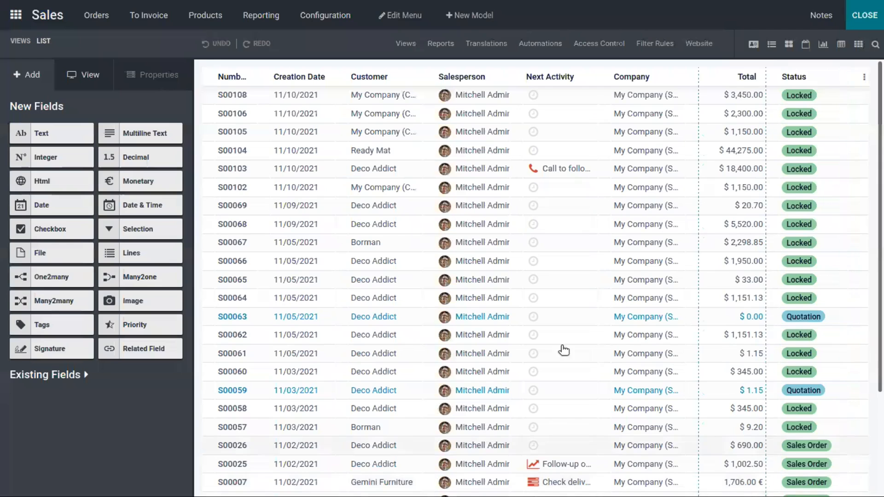
pyautogui.click(865, 14)
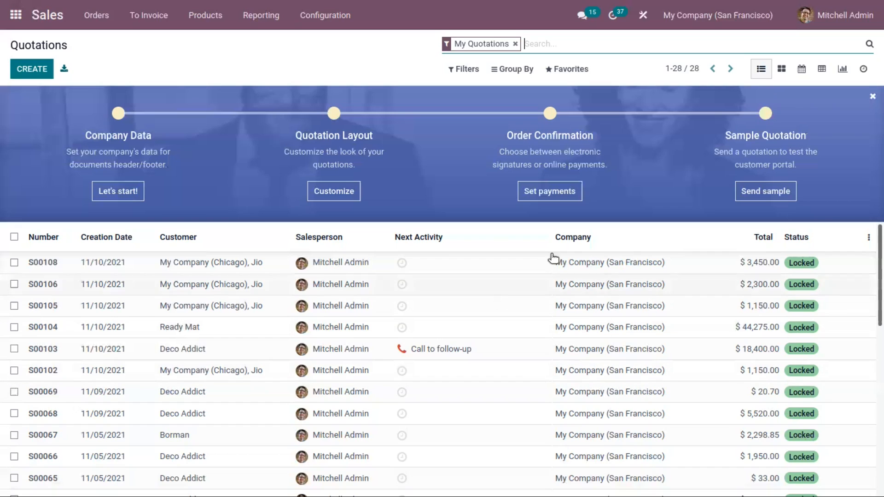
# View the quotations as Kanban cards, a calendar, a pivot table and a graph in turn
pyautogui.click(781, 69)
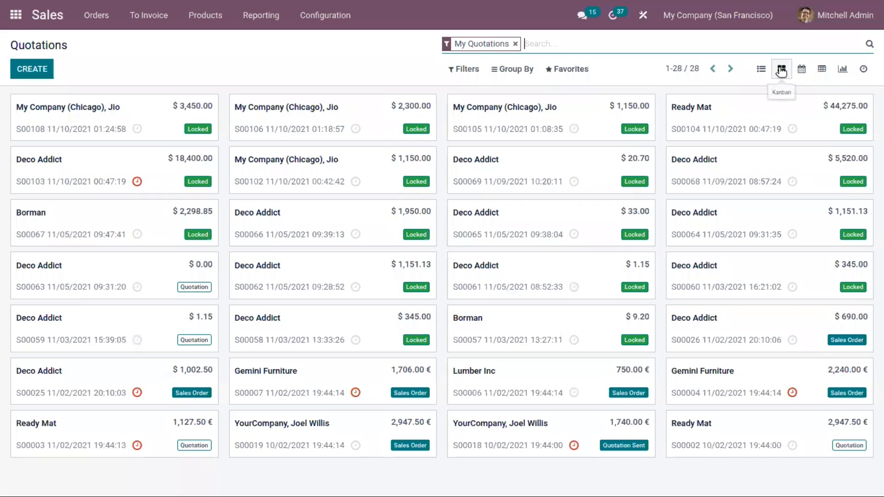
pyautogui.click(801, 70)
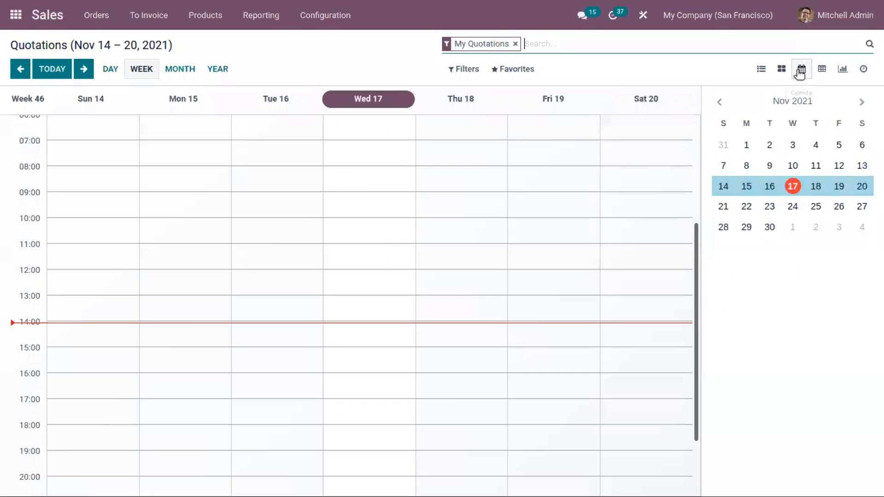
pyautogui.click(822, 74)
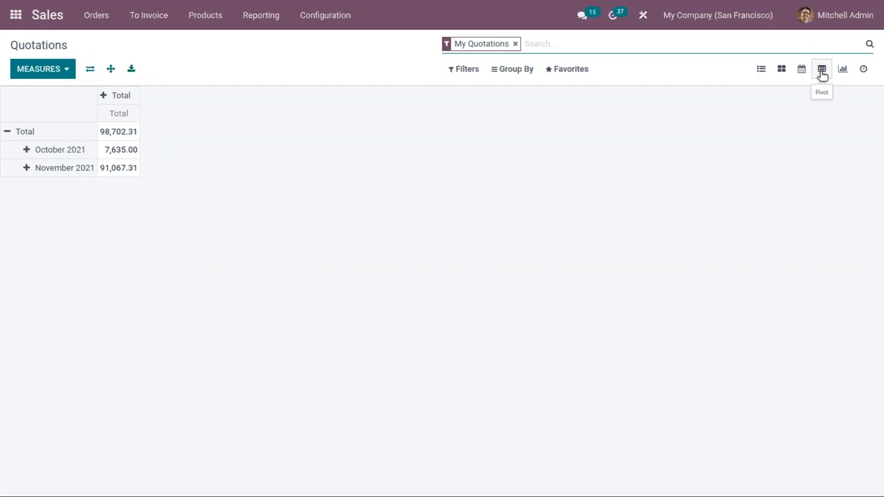
pyautogui.click(842, 73)
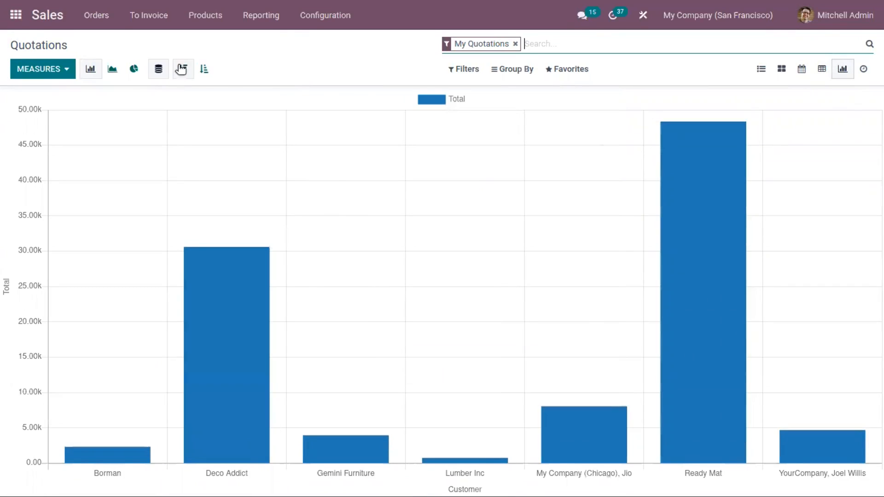
# View the quotations graph as a line chart and a pie chart, and sort the line chart by descending and ascending total
pyautogui.click(112, 69)
pyautogui.click(134, 69)
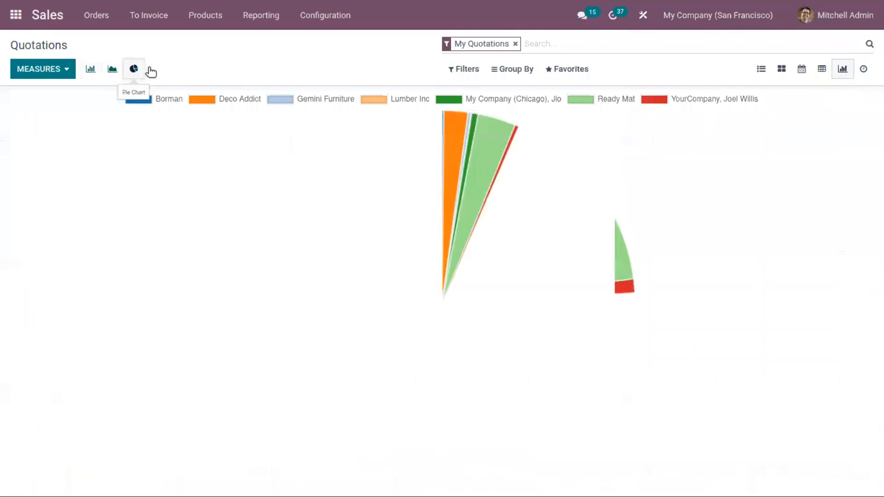
pyautogui.click(112, 69)
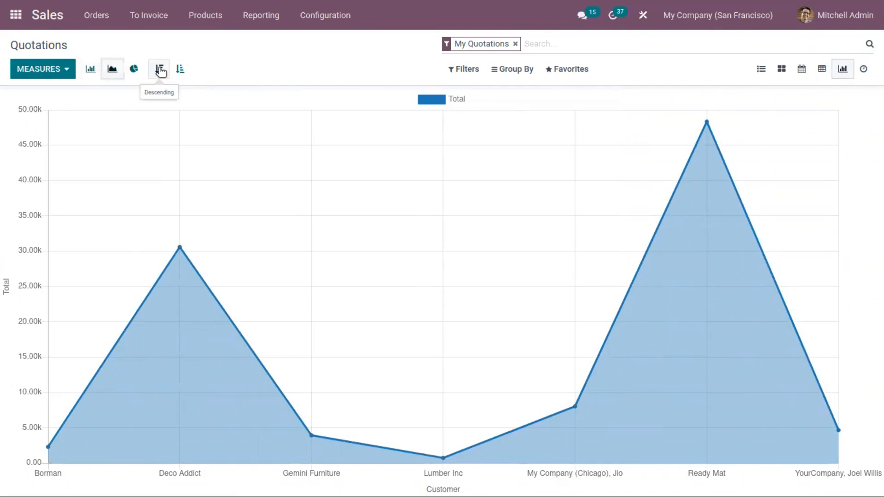
pyautogui.click(181, 71)
pyautogui.click(158, 69)
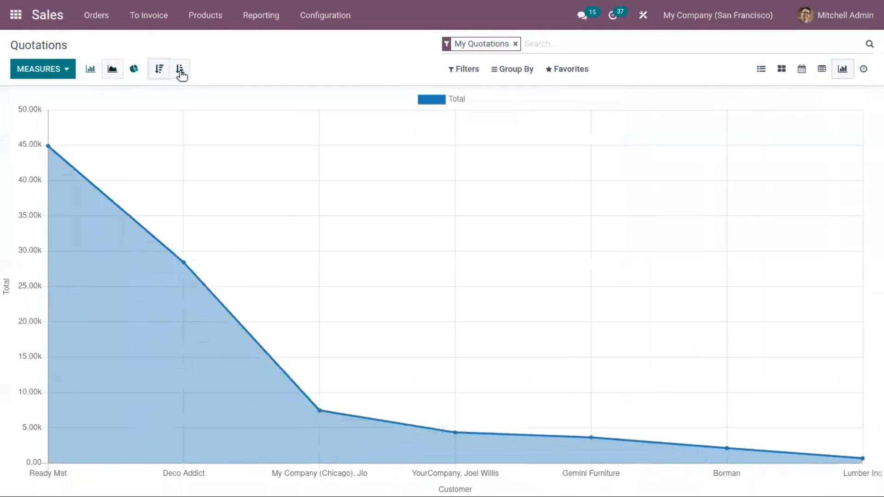
pyautogui.click(179, 70)
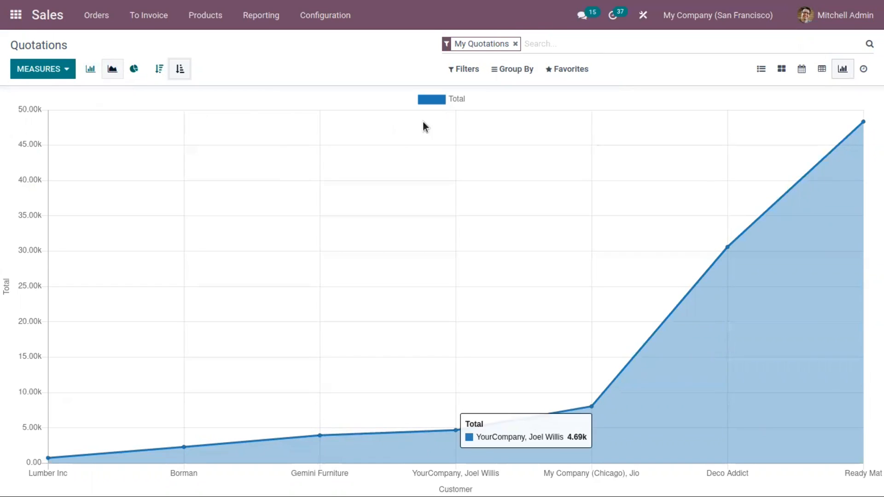
# Return to the quotations list, apply the Sales Orders filter to review the matching records, and remove that filter
pyautogui.click(469, 72)
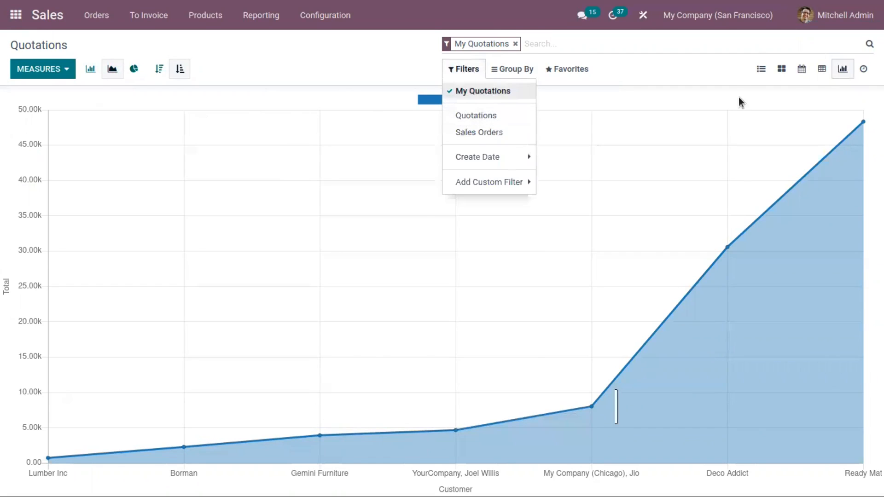
pyautogui.click(761, 69)
pyautogui.click(466, 69)
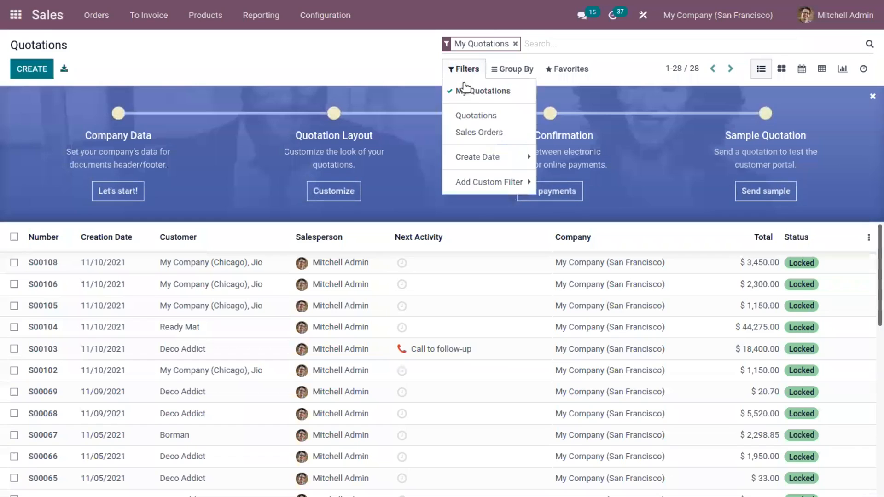
pyautogui.click(490, 132)
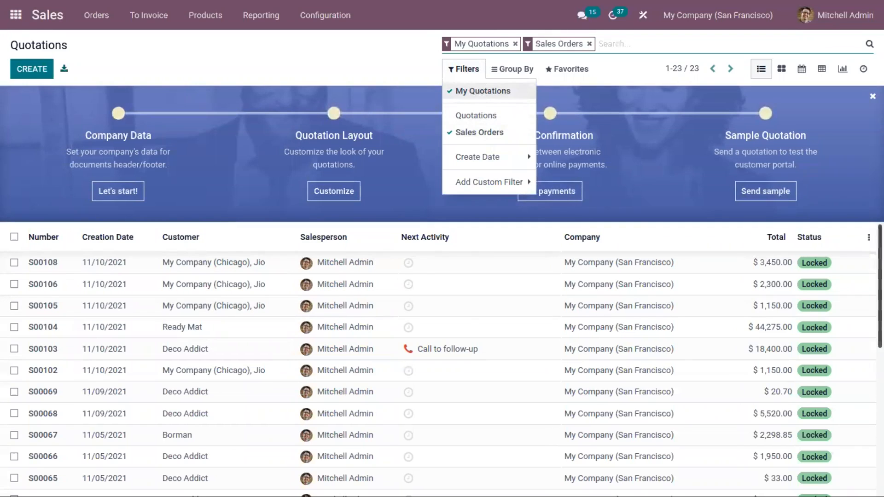
pyautogui.scroll(-10, 841, 245)
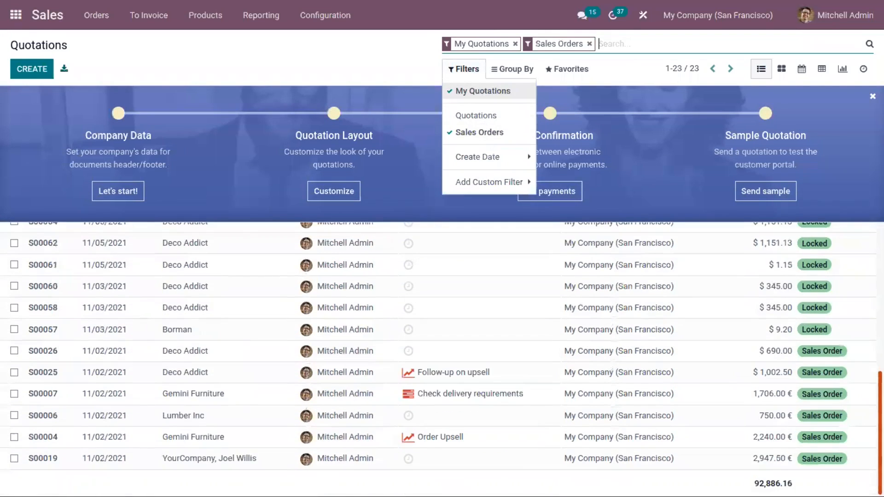
pyautogui.scroll(10, 840, 245)
pyautogui.click(495, 134)
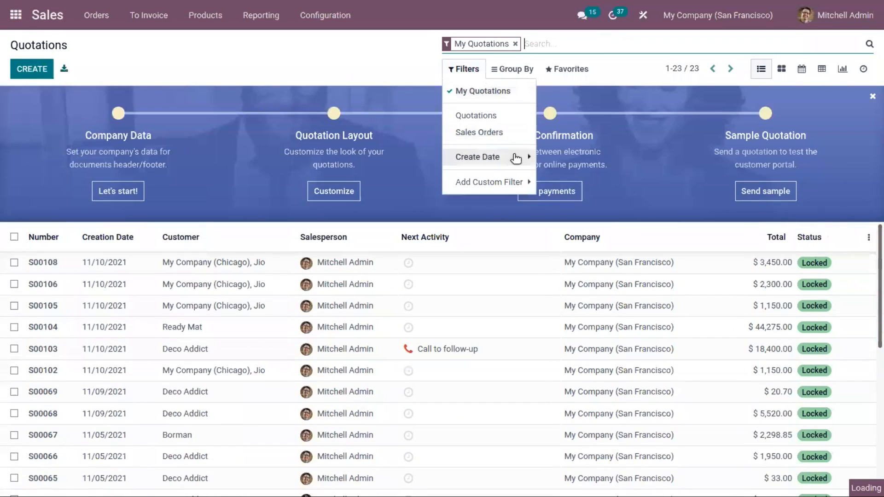
# Filter the quotations by create date October 2021, and replace it with November 2021
pyautogui.click(529, 160)
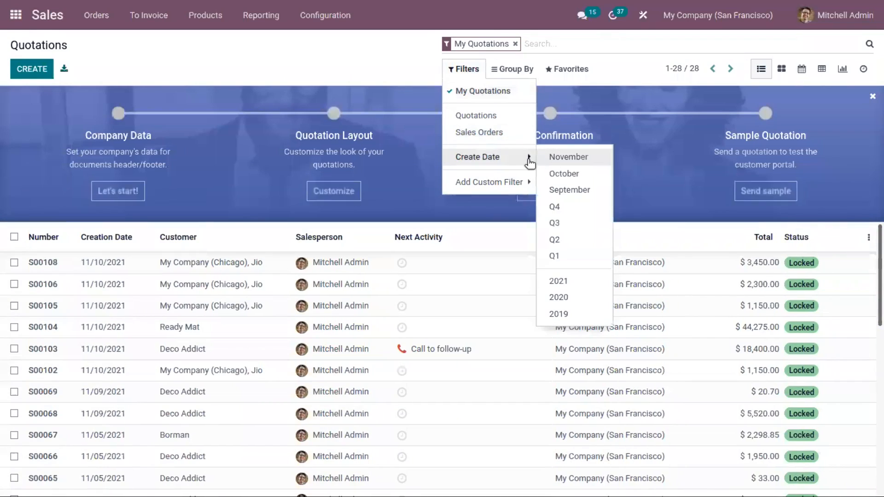
pyautogui.click(575, 174)
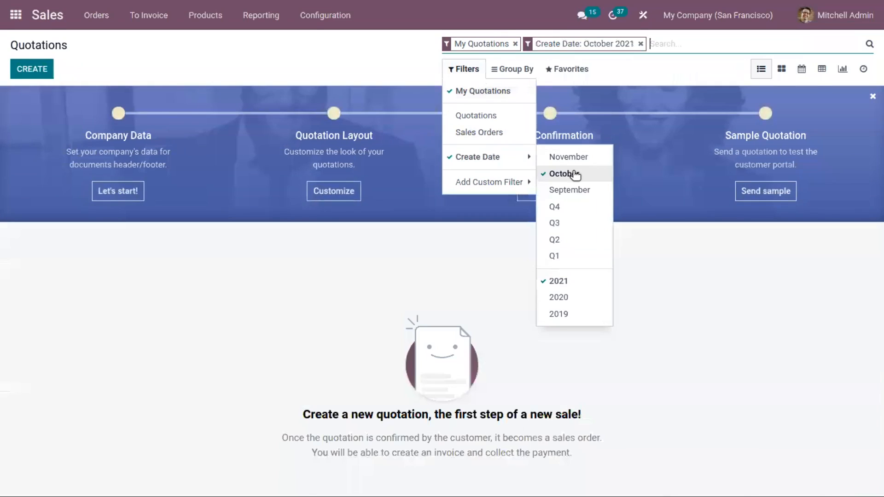
pyautogui.click(573, 174)
pyautogui.click(569, 157)
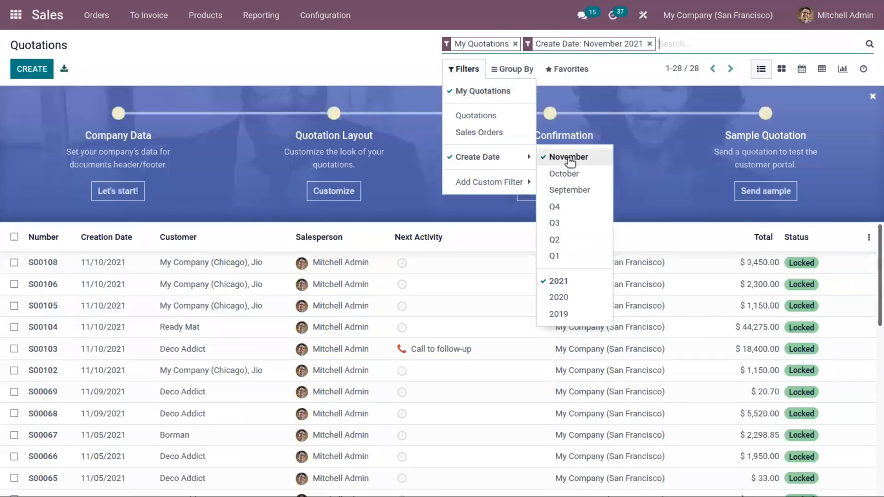
pyautogui.click(569, 157)
pyautogui.click(570, 158)
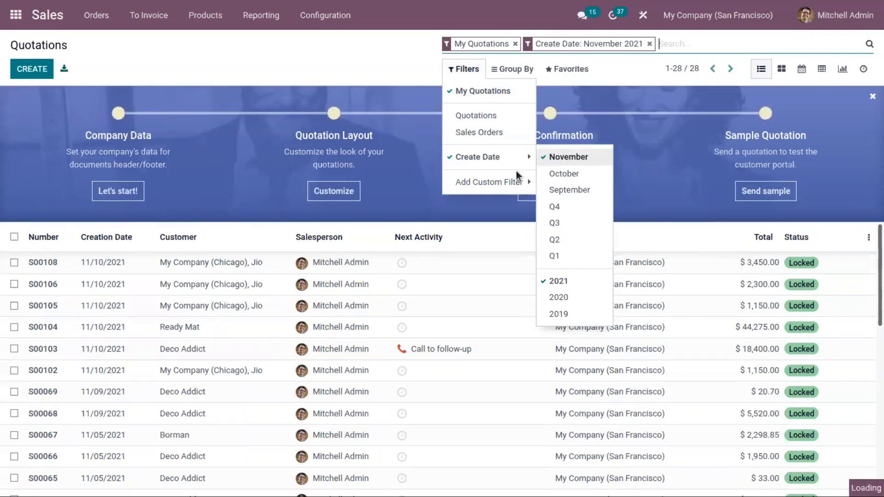
# Add a custom filter for quotations whose Pricelist contains "Public"
pyautogui.click(516, 183)
pyautogui.click(582, 183)
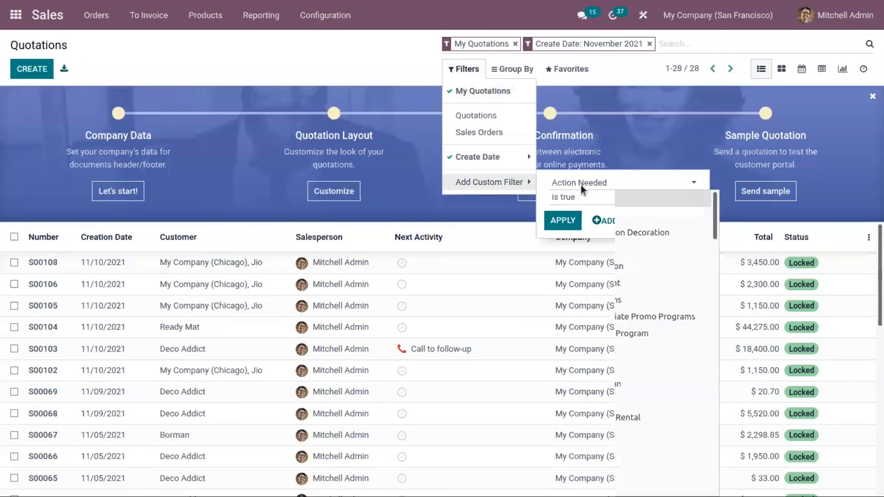
pyautogui.moveTo(716, 202); pyautogui.dragTo(702, 443)
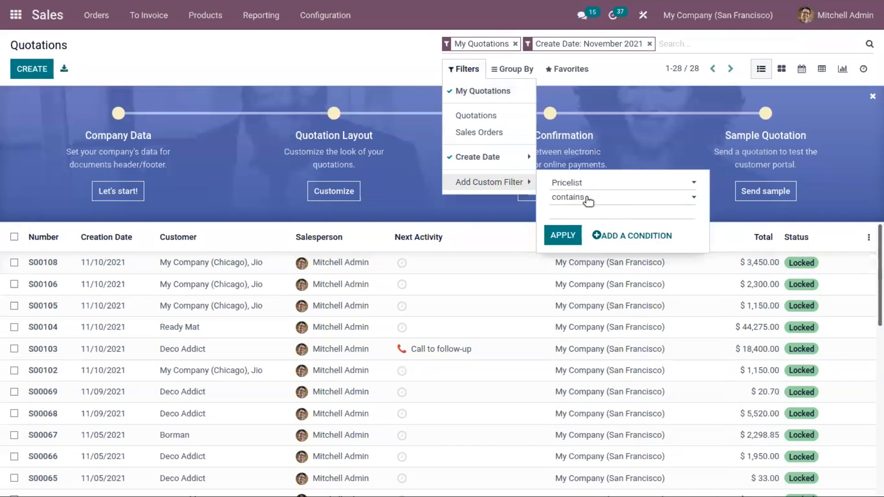
pyautogui.click(586, 216)
pyautogui.write('Public')
pyautogui.click(565, 235)
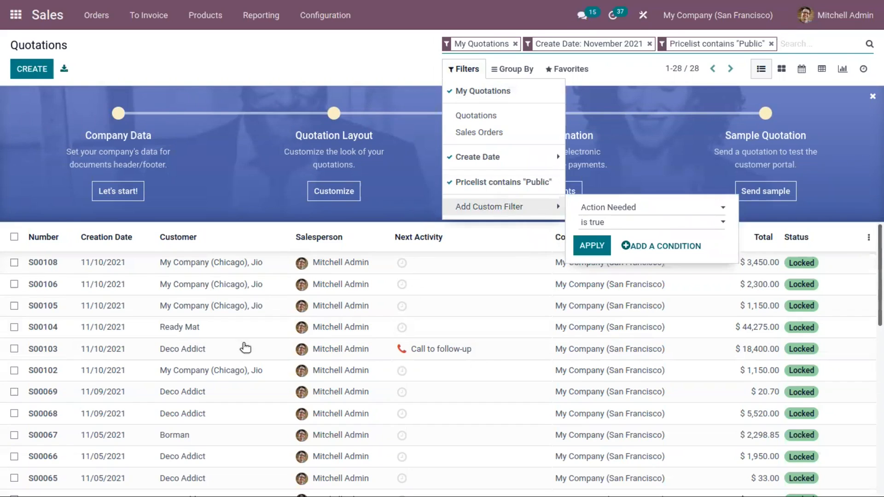
pyautogui.click(231, 336)
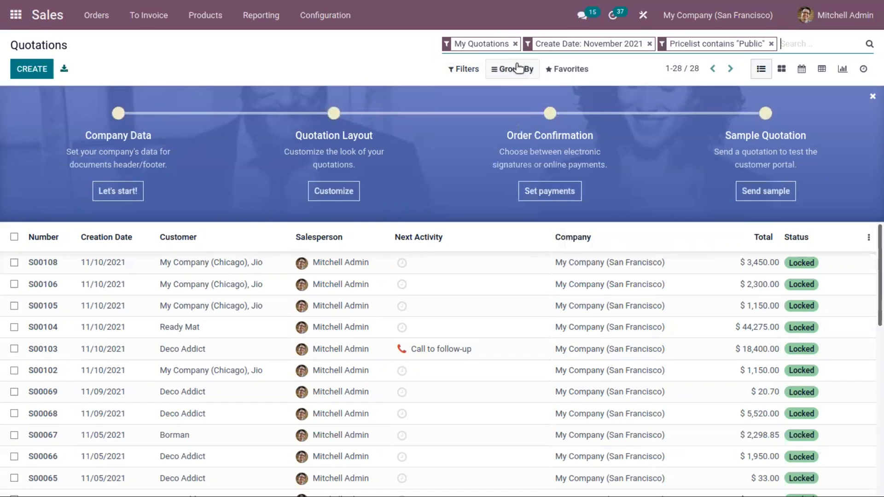
# Group the quotations by Customer and by Salesperson in turn, and remove the grouping
pyautogui.click(516, 69)
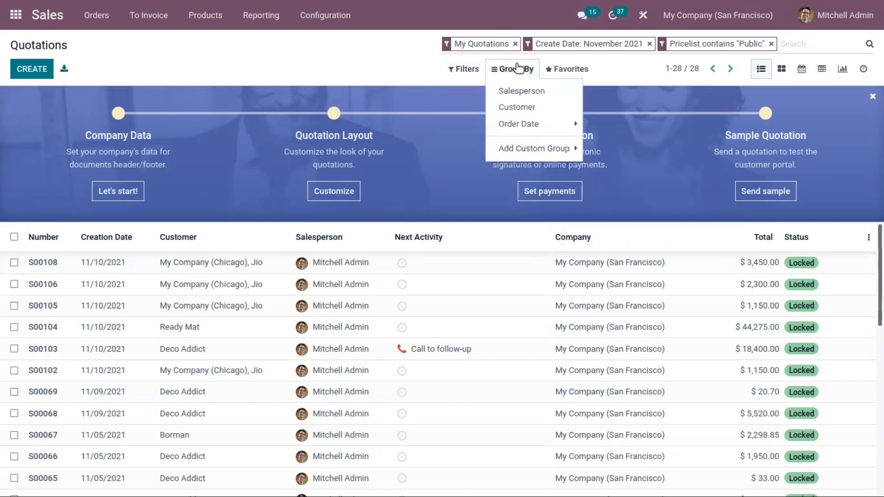
pyautogui.click(522, 106)
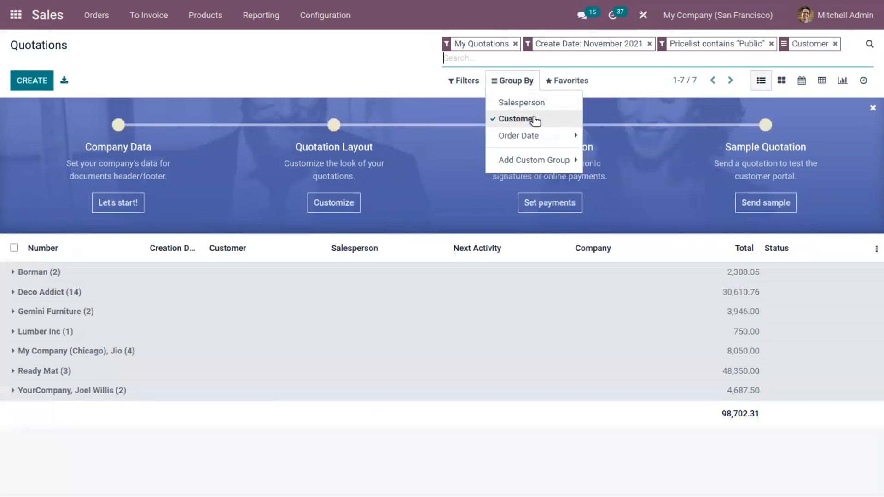
pyautogui.click(533, 103)
pyautogui.click(533, 119)
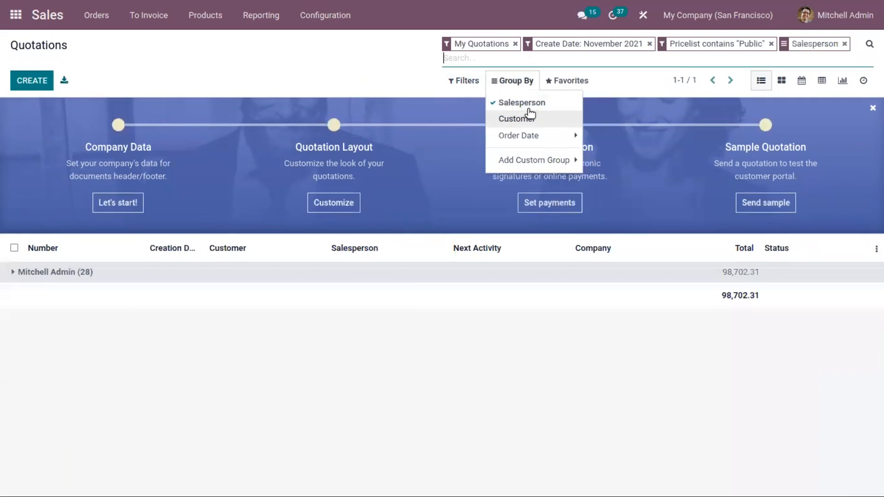
pyautogui.click(534, 135)
pyautogui.click(533, 104)
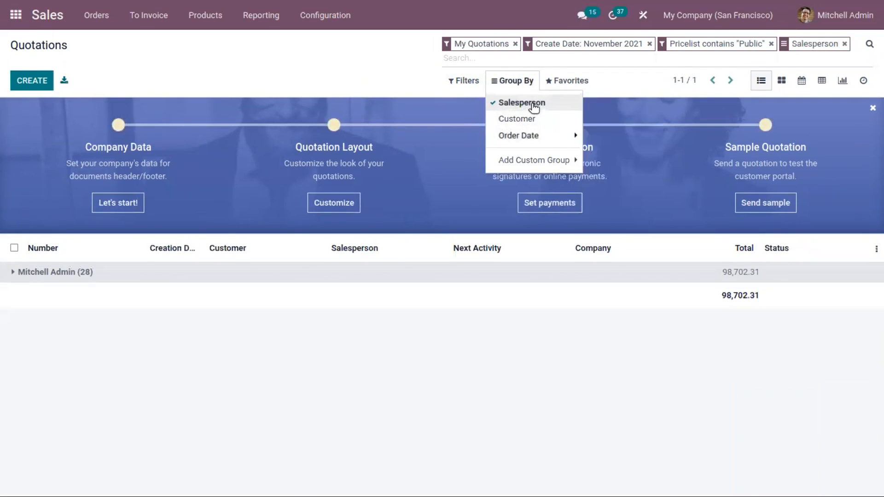
pyautogui.click(541, 122)
# Add a custom group that groups the quotations by Delivery Date
pyautogui.click(570, 150)
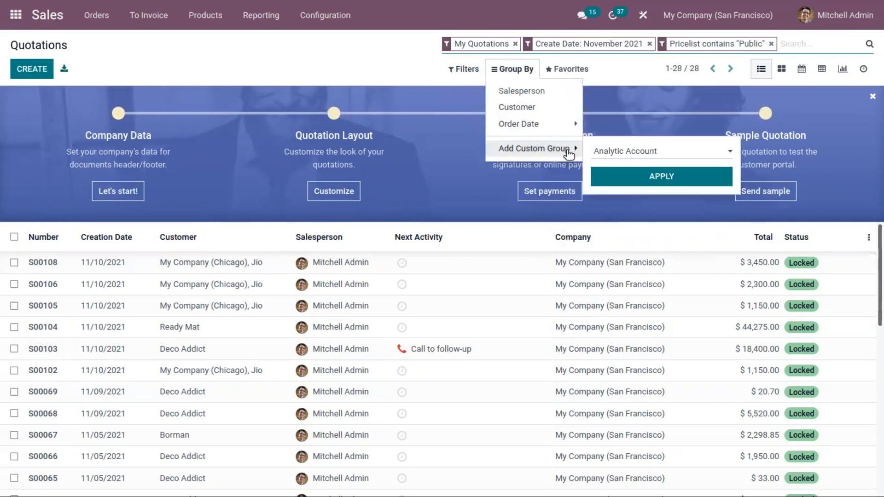
pyautogui.click(610, 150)
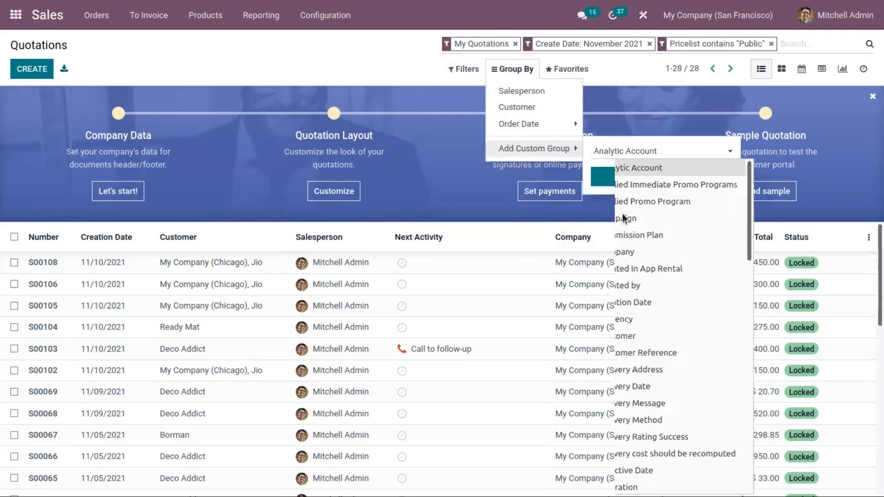
pyautogui.click(636, 386)
pyautogui.click(618, 179)
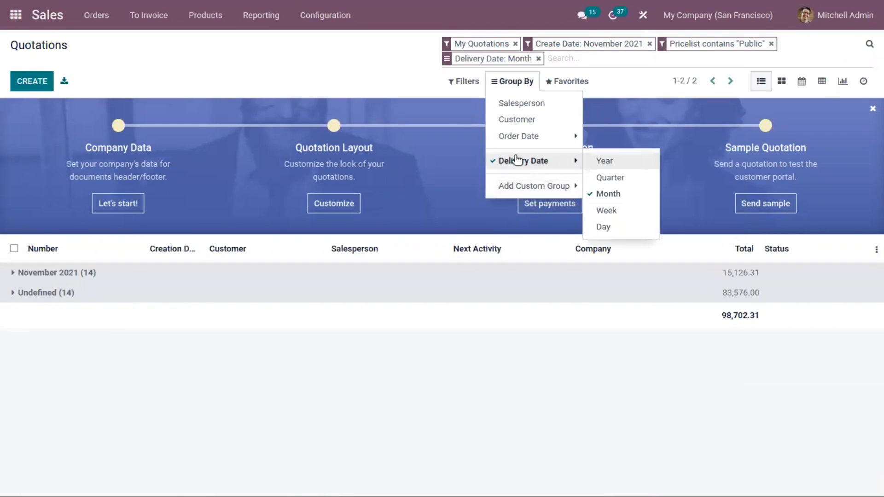
# Clear the create date filter, the pricelist filter and the delivery date grouping, keeping only My Quotations
pyautogui.click(650, 44)
pyautogui.click(741, 43)
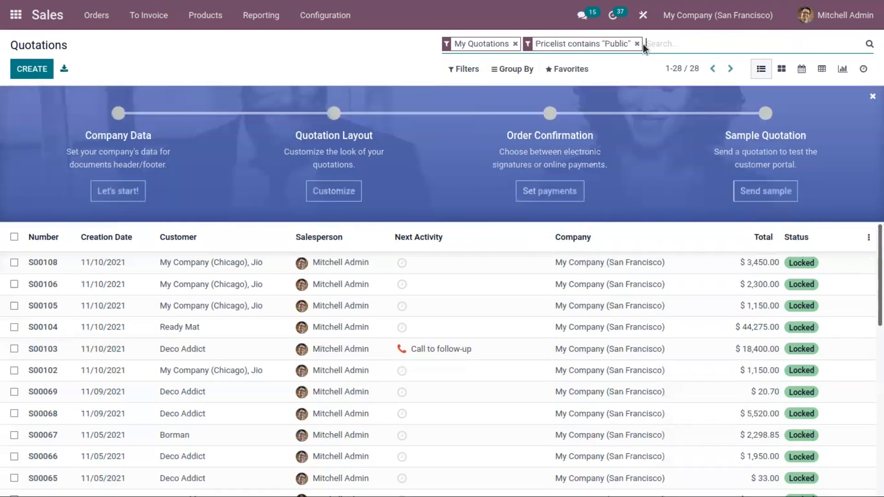
pyautogui.click(637, 43)
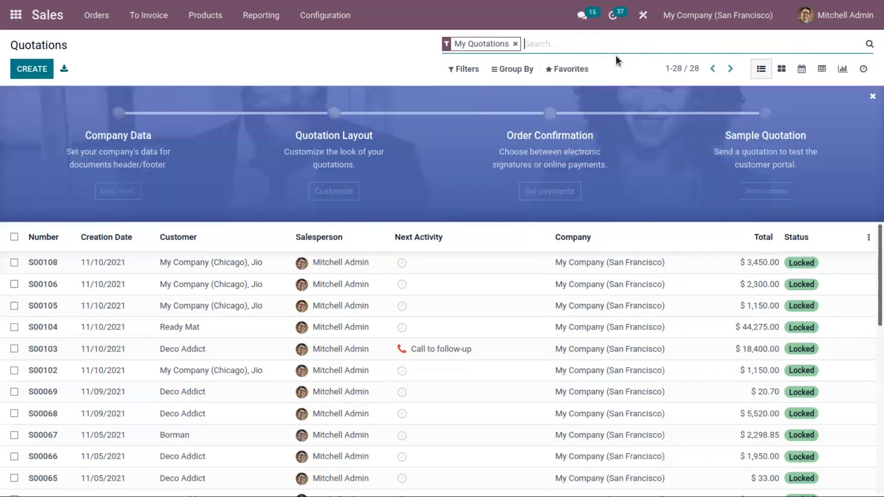
# Review the favorites options for saving the current search, using it by default, sharing it with all users, and adding it to the dashboard
pyautogui.click(581, 71)
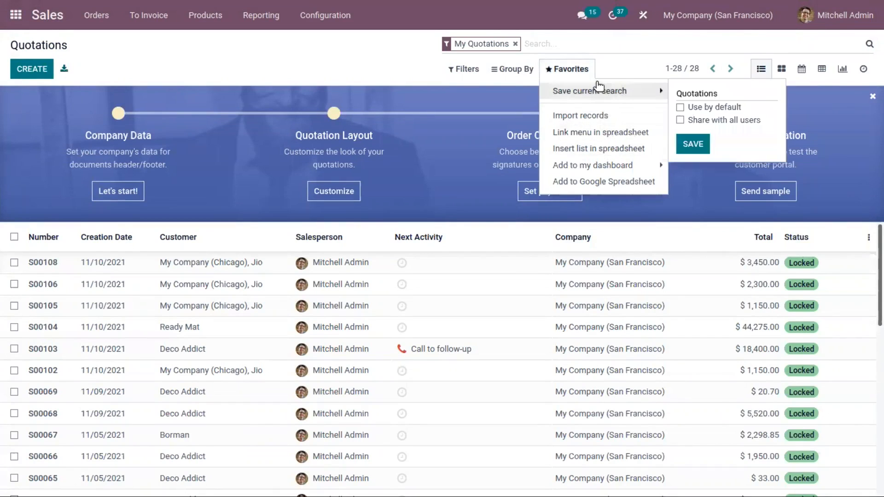
pyautogui.moveTo(620, 91)
pyautogui.click(725, 119)
pyautogui.click(717, 106)
pyautogui.click(718, 118)
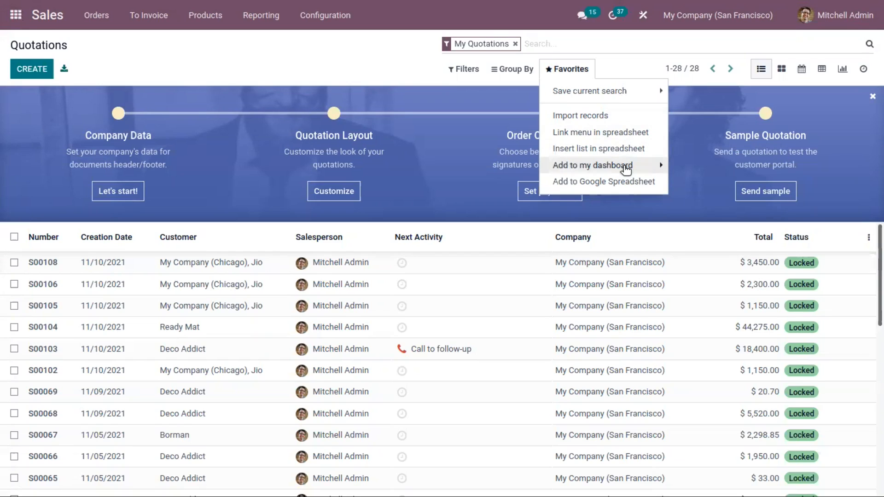
pyautogui.moveTo(626, 170)
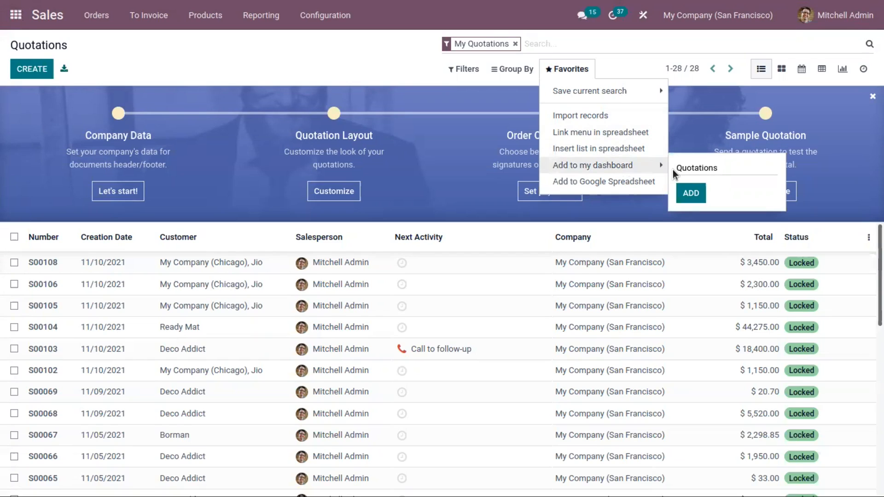
pyautogui.click(692, 167)
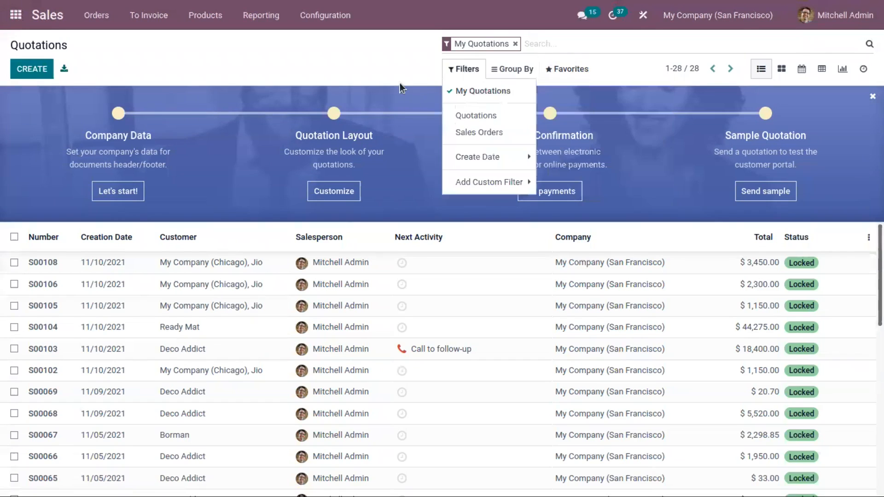
# Open a blank new quotation form and return to the quotations list without filling it in
pyautogui.click(397, 70)
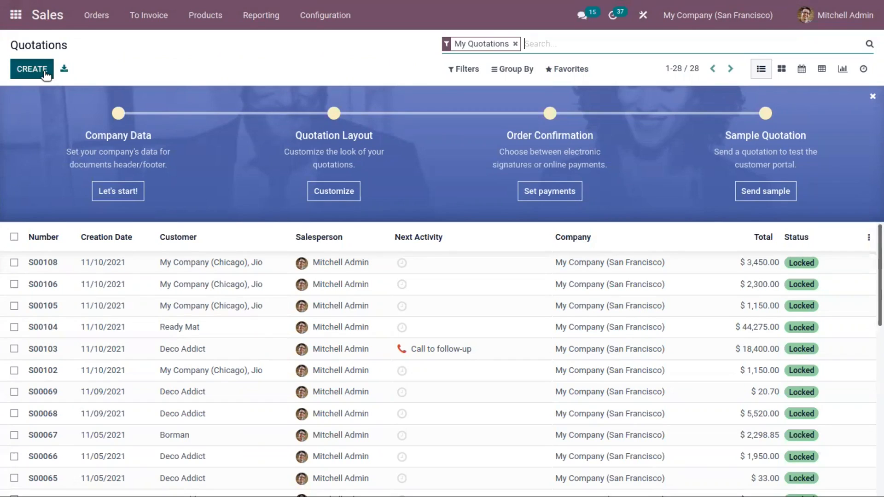
pyautogui.click(35, 71)
pyautogui.click(40, 46)
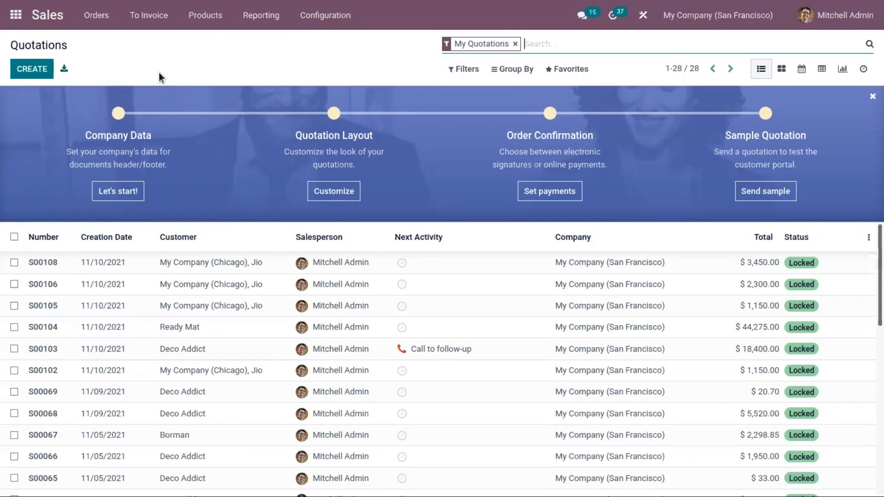
# Open the products overview, mark Arm Chair and Bag as favorites, and remove the favorite mark from Bolt
pyautogui.click(203, 17)
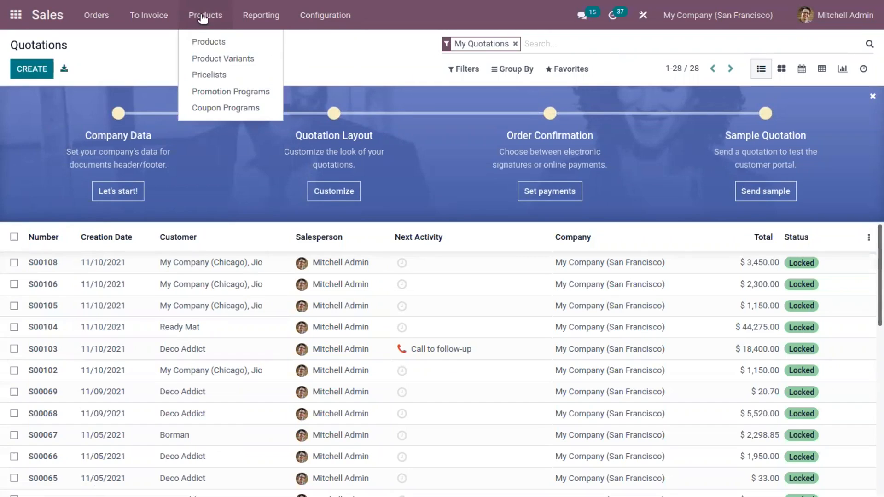
pyautogui.click(206, 42)
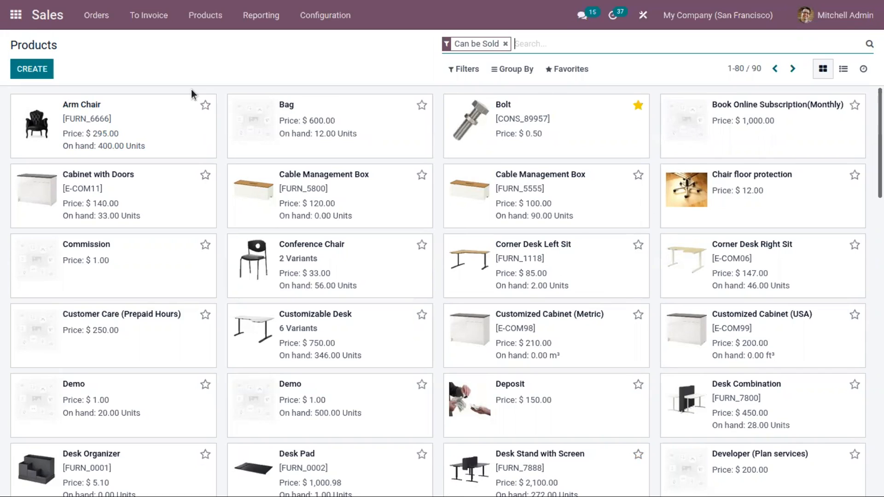
pyautogui.click(204, 106)
pyautogui.click(423, 106)
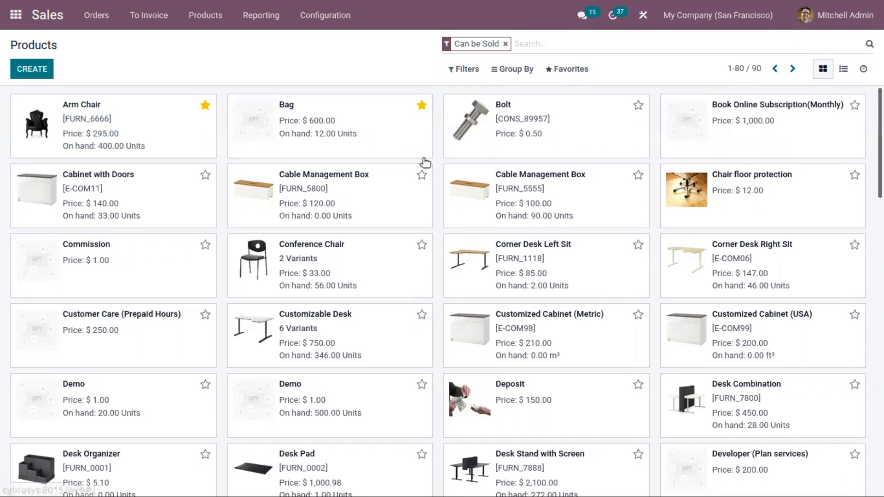
# Mark Cabinet with Doors and Cable Management Box (FURN_5800) as favorites, and try filtering the products by Favorites
pyautogui.click(421, 175)
pyautogui.click(206, 175)
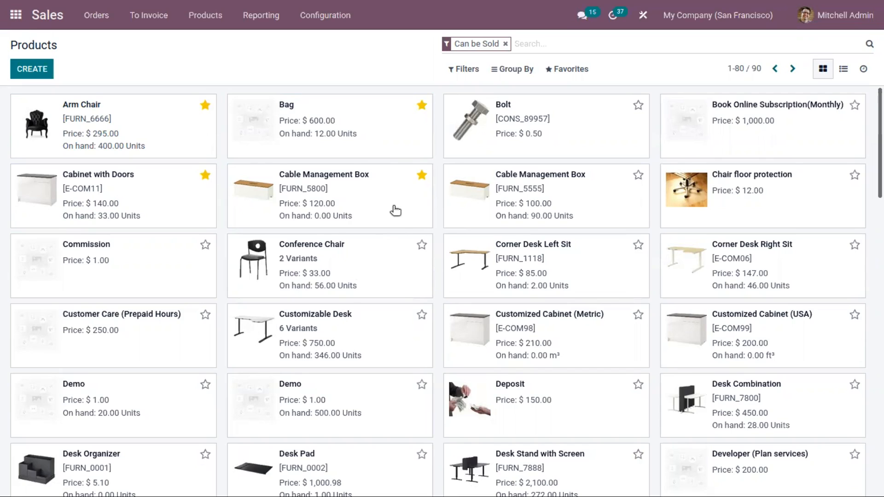
pyautogui.click(459, 73)
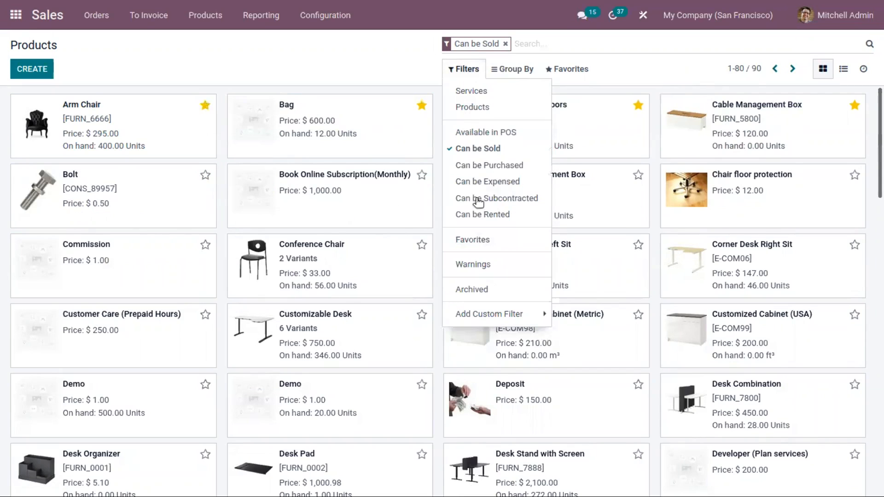
pyautogui.click(481, 246)
pyautogui.click(526, 239)
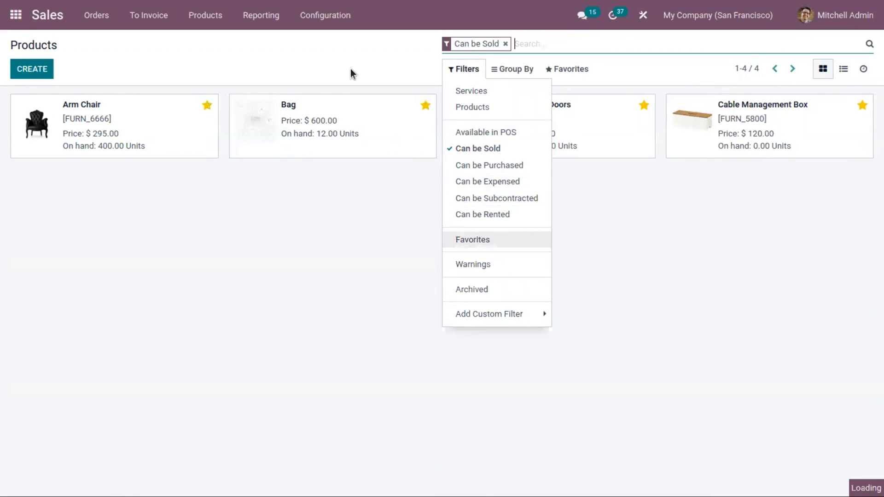
pyautogui.click(343, 68)
# Open the Arm Chair product, examine its general, attribute, sales, purchase, inventory and accounting information, and return to the products overview
pyautogui.click(151, 117)
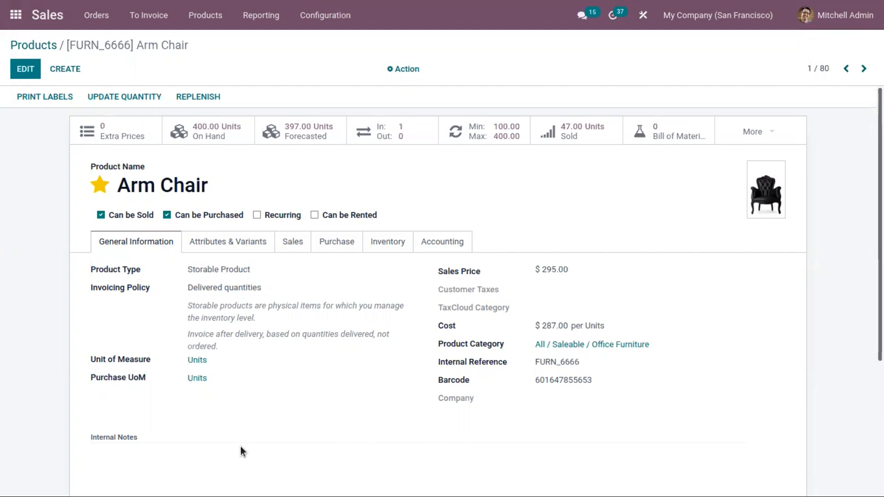
pyautogui.click(213, 242)
pyautogui.click(295, 244)
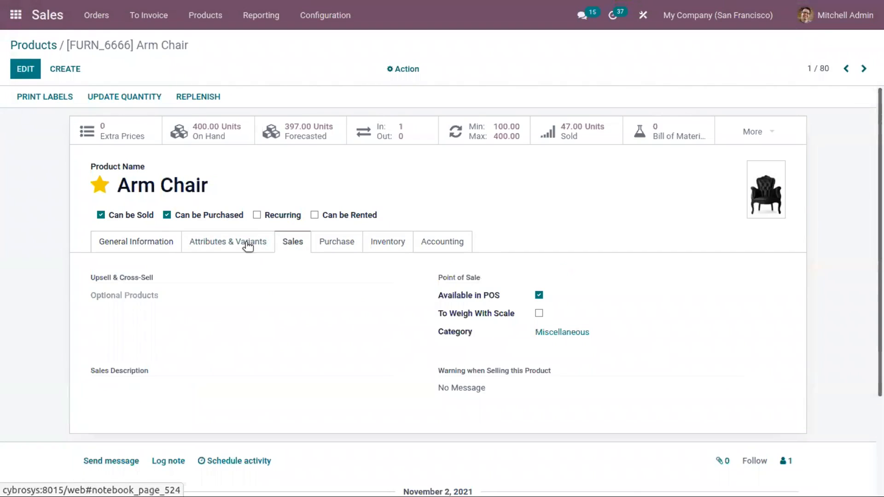
pyautogui.click(336, 245)
pyautogui.click(302, 245)
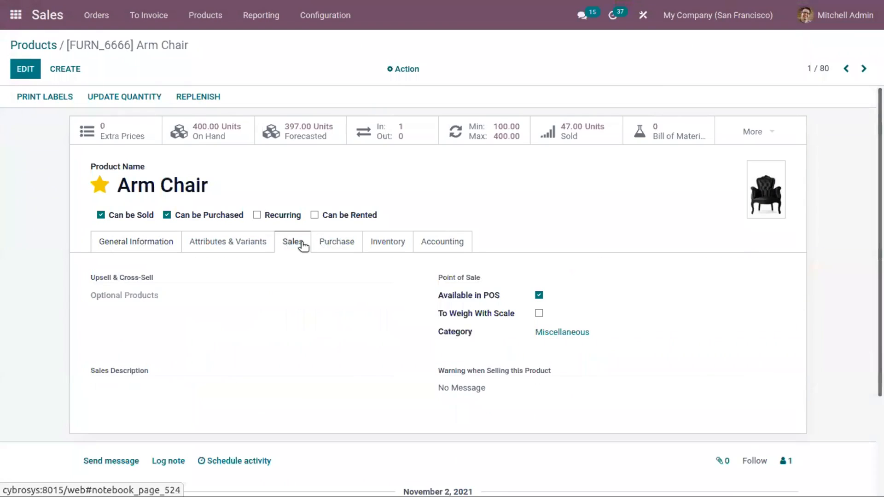
pyautogui.click(335, 243)
pyautogui.click(395, 248)
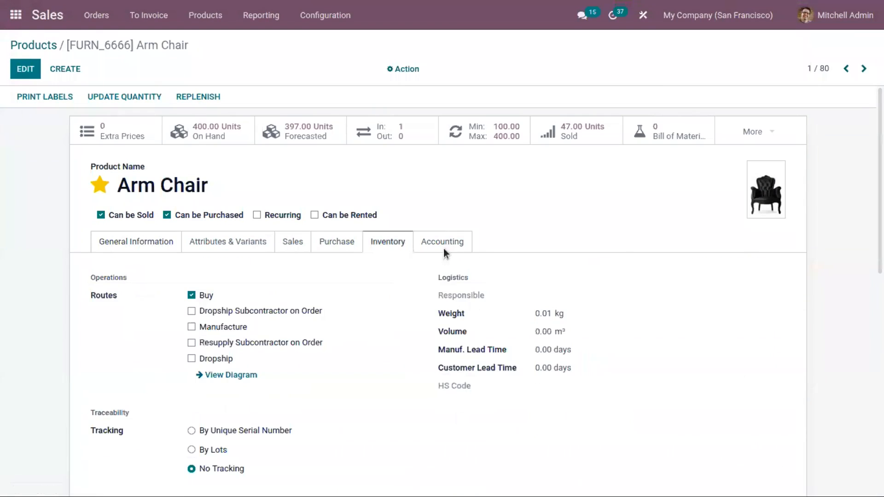
pyautogui.click(228, 246)
pyautogui.click(440, 242)
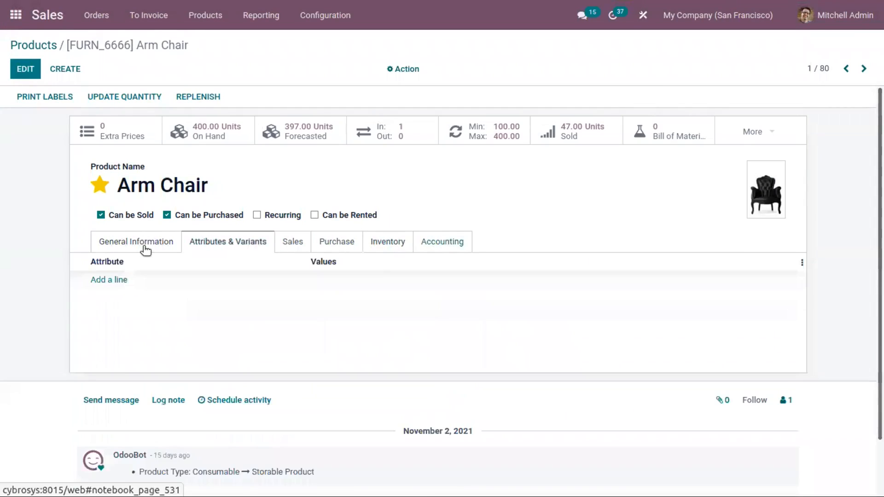
pyautogui.click(125, 243)
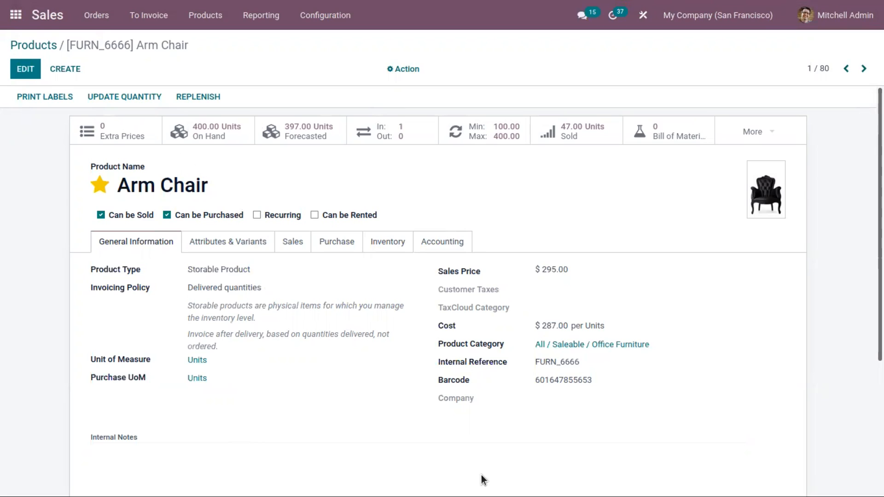
pyautogui.click(34, 45)
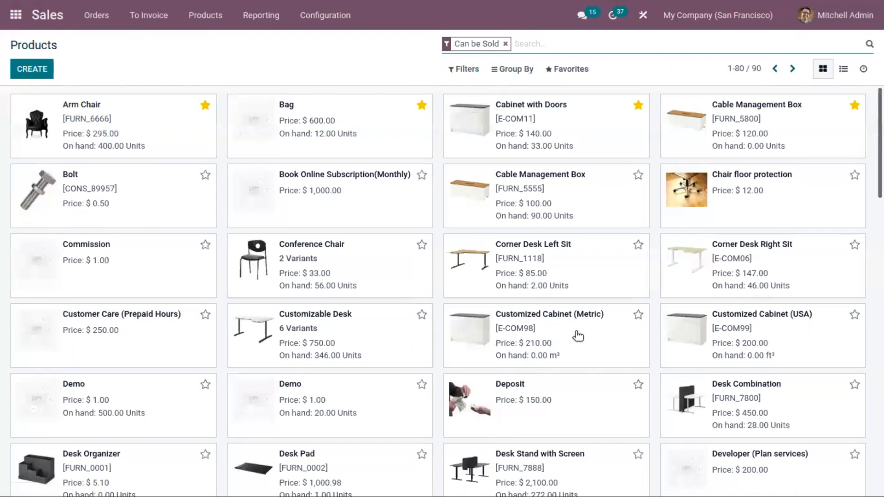
# Try adding the Can be Purchased filter to the products overview, and remove it again
pyautogui.click(465, 70)
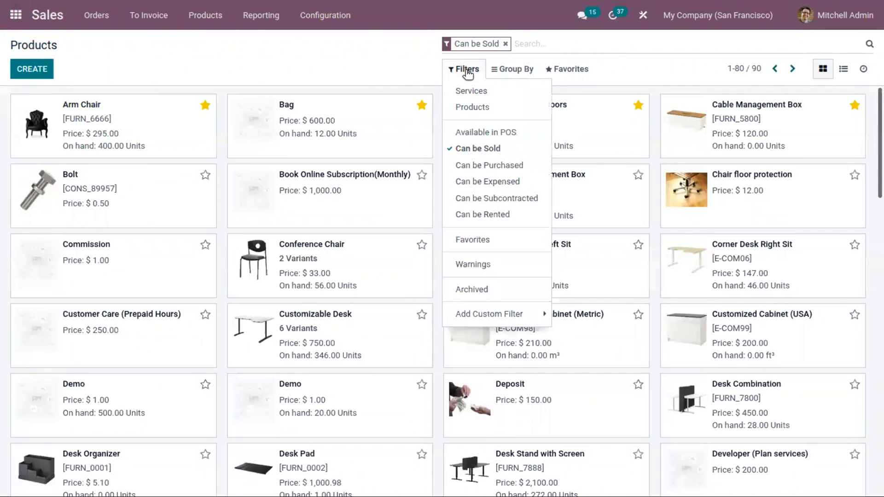
pyautogui.click(495, 166)
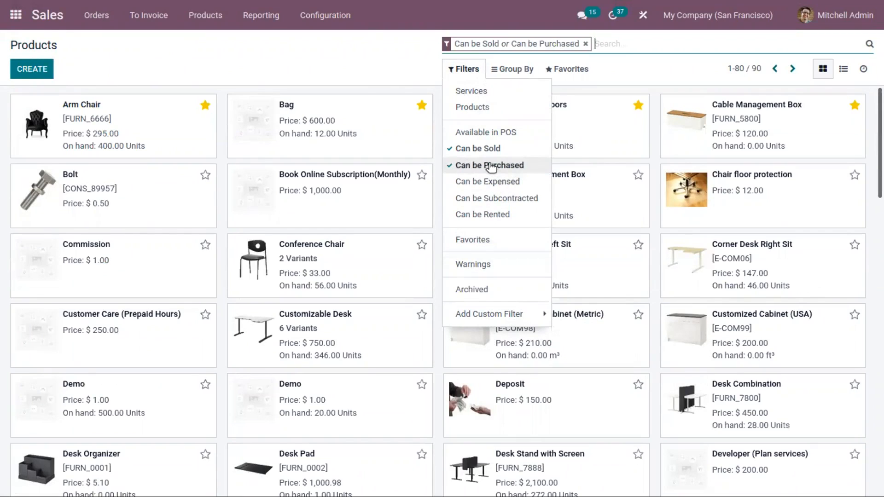
pyautogui.click(504, 166)
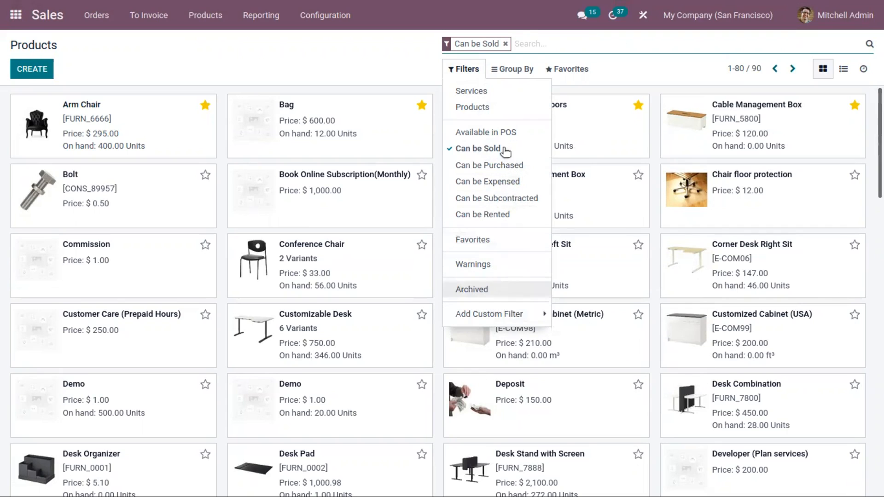
# Try grouping the products by Product Category and POS Product Category, and remove both groupings again
pyautogui.click(512, 68)
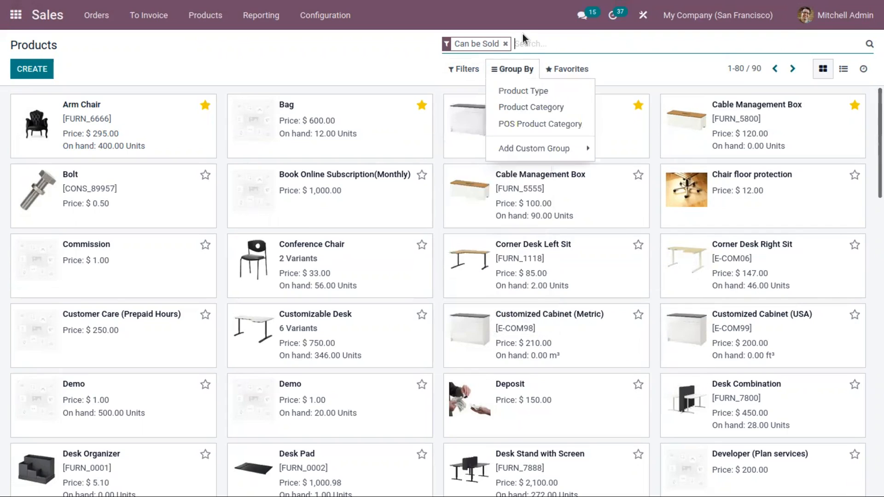
pyautogui.click(526, 91)
pyautogui.click(531, 107)
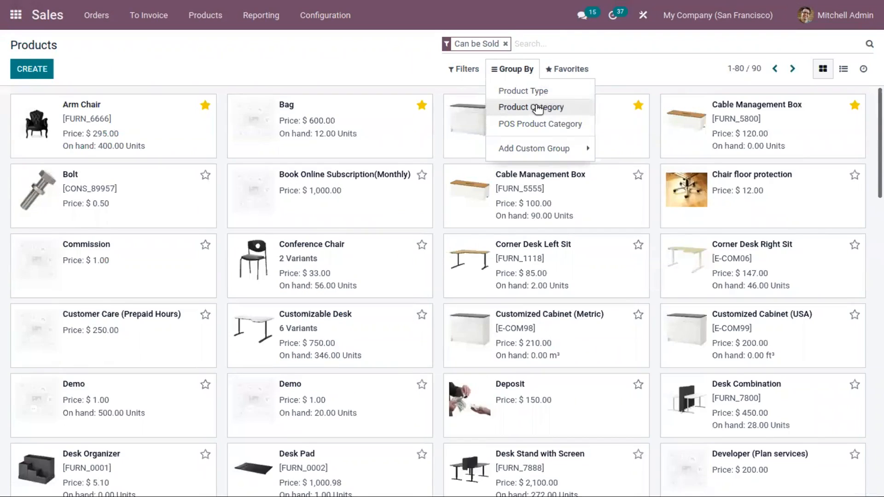
pyautogui.click(536, 124)
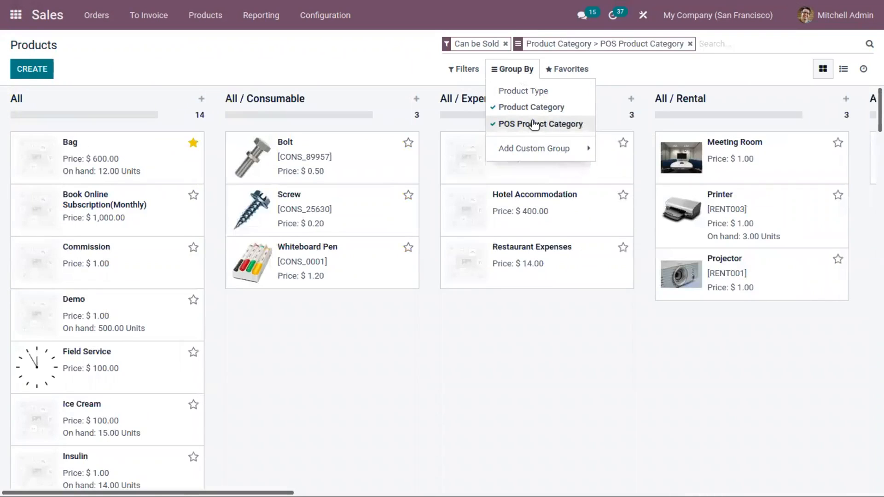
pyautogui.click(534, 123)
pyautogui.click(533, 107)
pyautogui.click(389, 57)
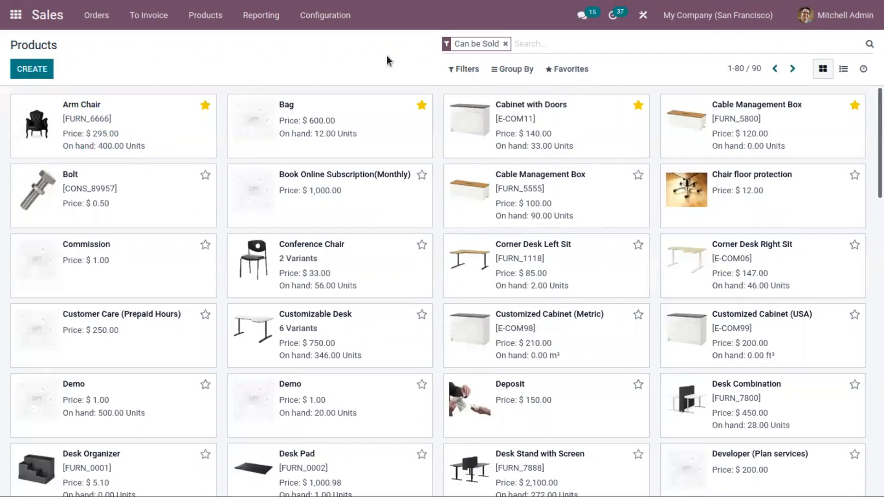
pyautogui.click(552, 76)
pyautogui.click(294, 66)
pyautogui.click(572, 69)
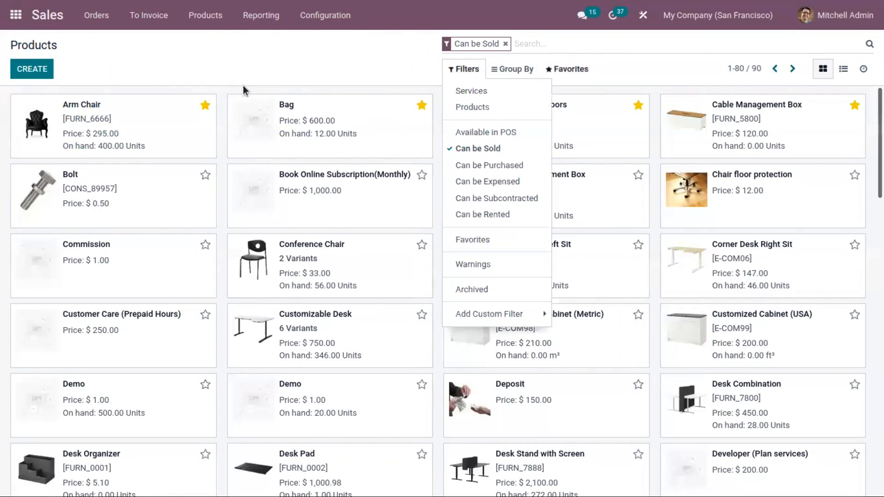
pyautogui.click(381, 79)
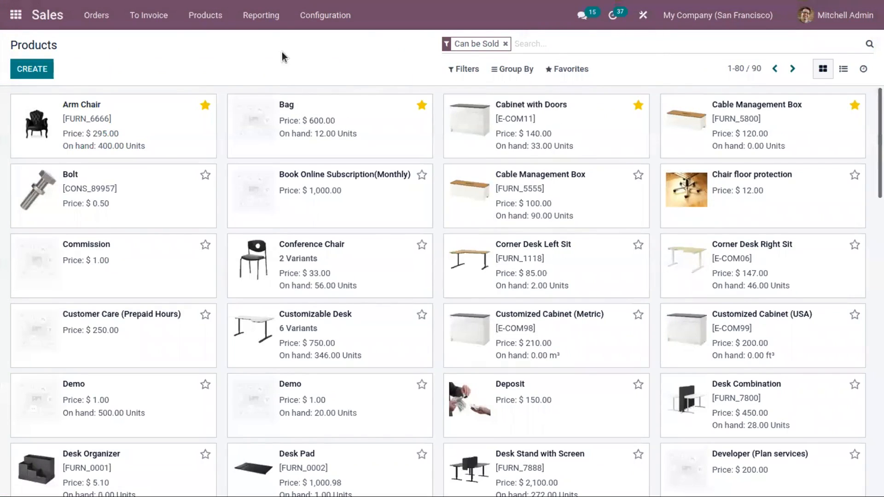
# Open the product variants list and look through the variant values, prices and quantities
pyautogui.click(209, 15)
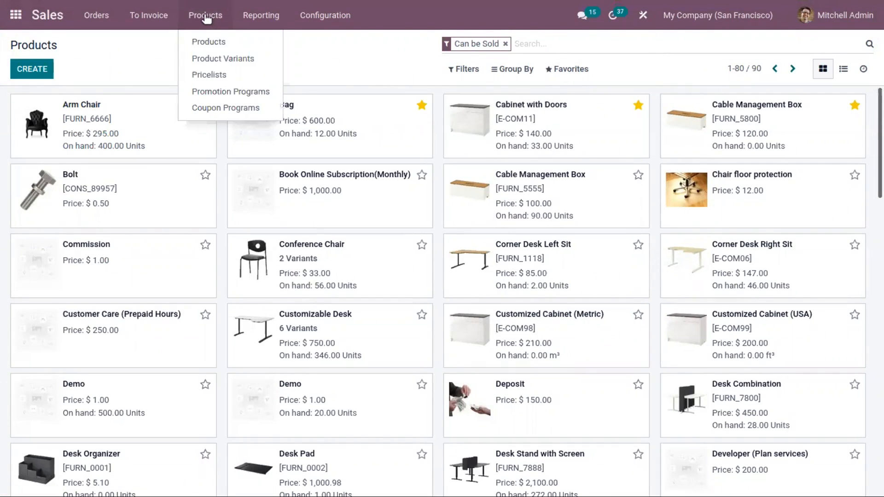
pyautogui.click(229, 62)
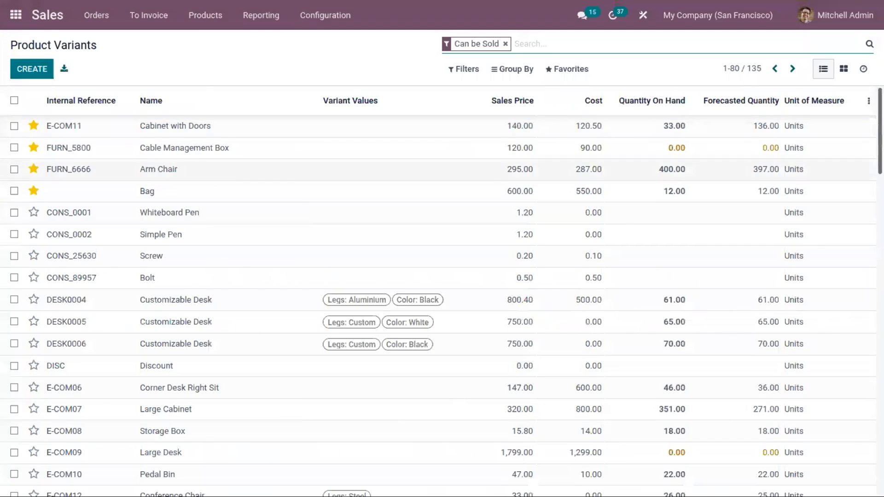
pyautogui.scroll(-20, 851, 246)
pyautogui.scroll(20, 852, 246)
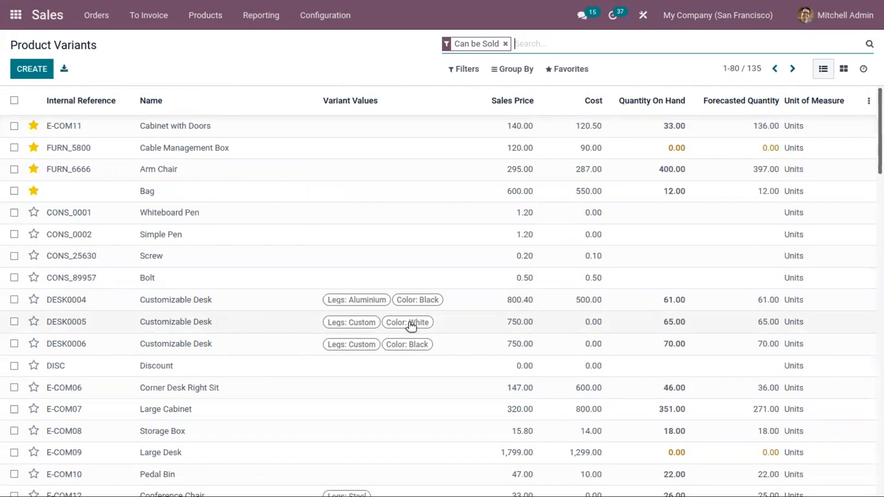
pyautogui.moveTo(880, 143)
pyautogui.mouseDown()
pyautogui.moveTo(879, 208)
pyautogui.moveTo(880, 138)
pyautogui.mouseUp()
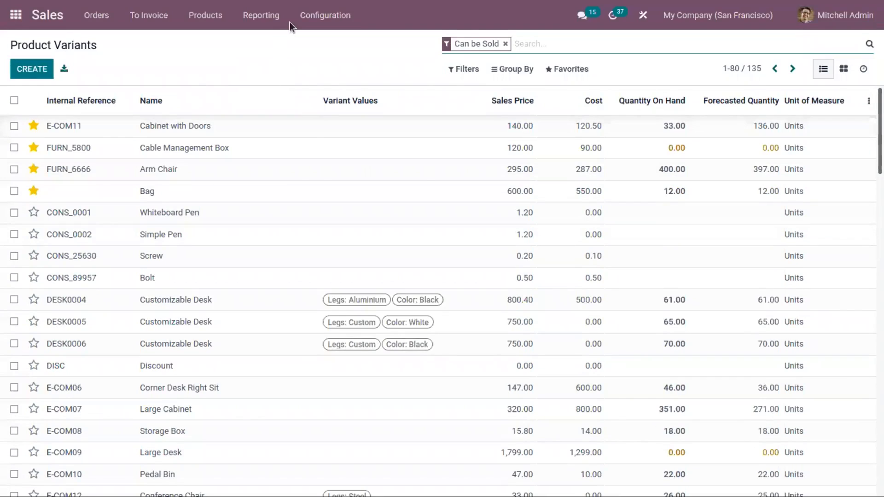
# Open the product attributes list, examine the Gender attribute's display type and values, and return to the list
pyautogui.click(298, 23)
pyautogui.click(335, 160)
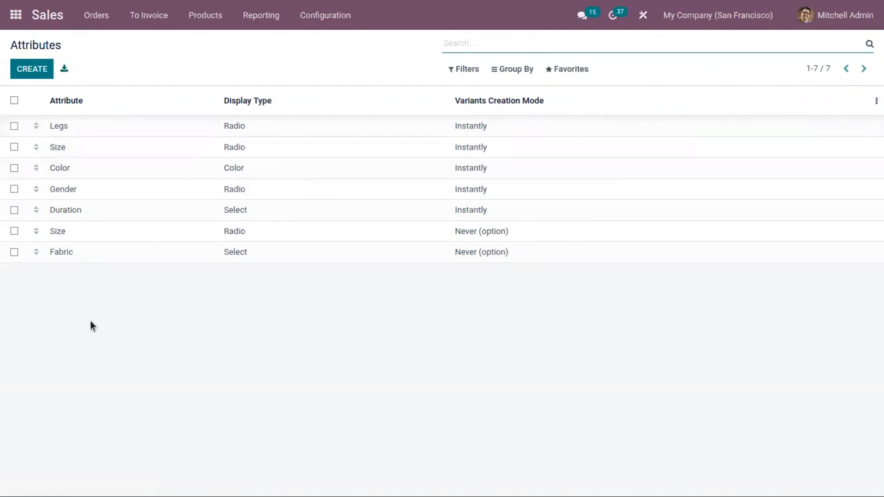
pyautogui.click(149, 189)
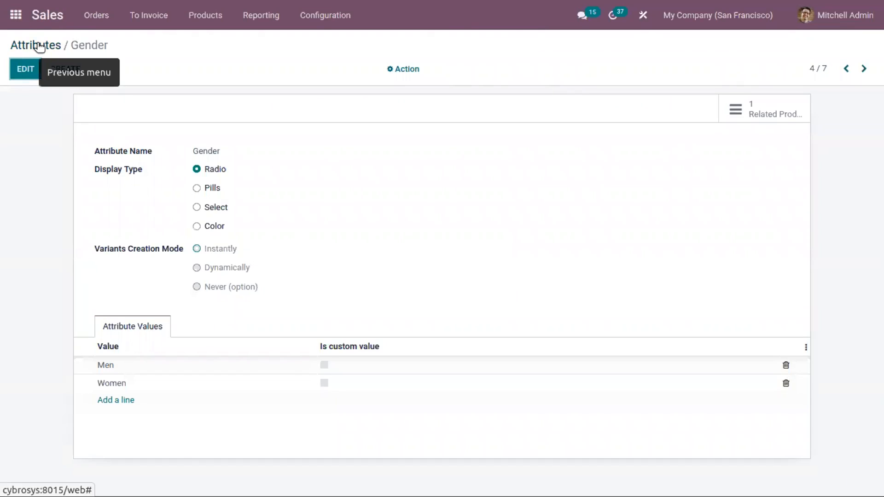
pyautogui.click(40, 46)
# Add a Size attribute line with the values XS and S to the Arm Chair product and save it
pyautogui.click(205, 15)
pyautogui.click(216, 39)
pyautogui.click(134, 132)
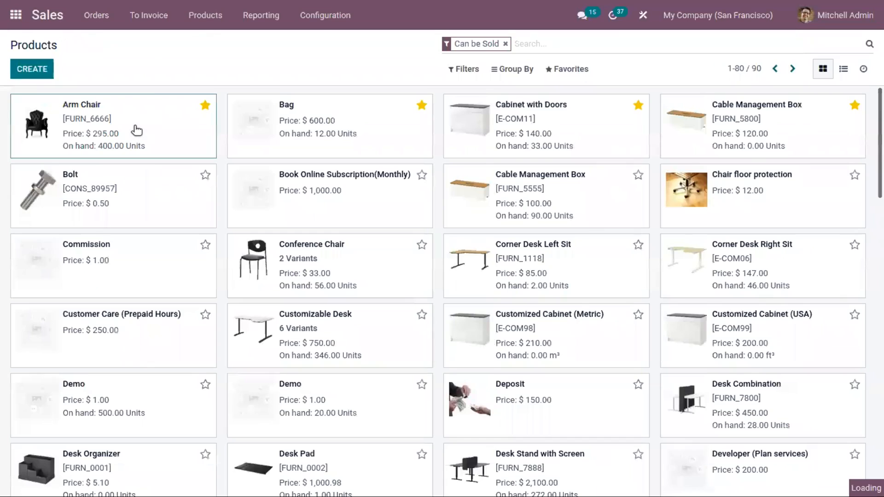
pyautogui.click(207, 244)
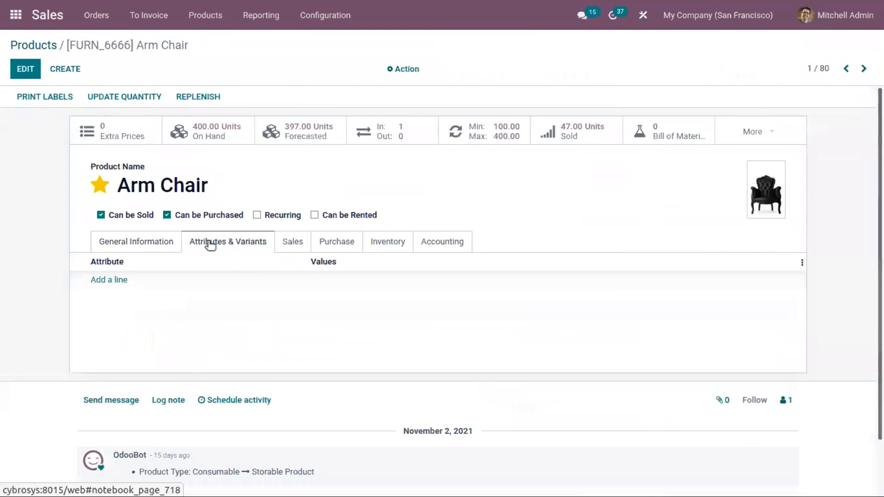
pyautogui.click(114, 282)
pyautogui.click(165, 316)
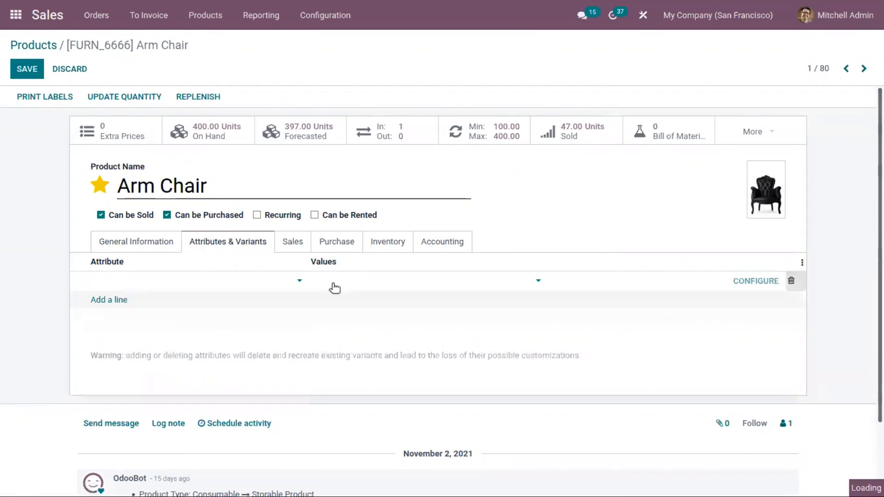
pyautogui.click(364, 277)
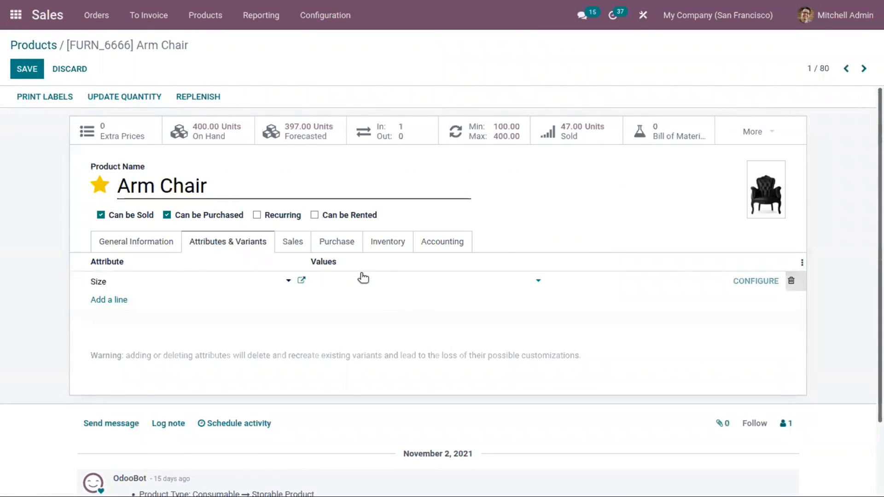
pyautogui.click(361, 302)
pyautogui.click(373, 284)
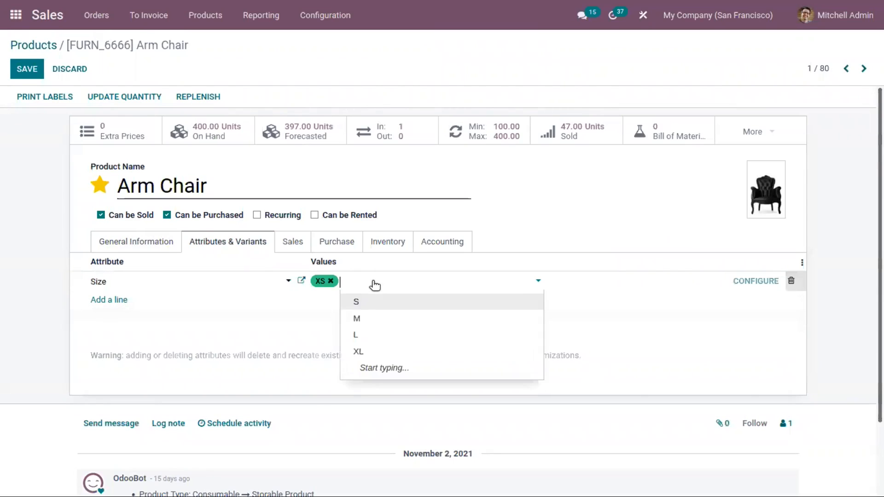
pyautogui.click(375, 307)
pyautogui.click(31, 71)
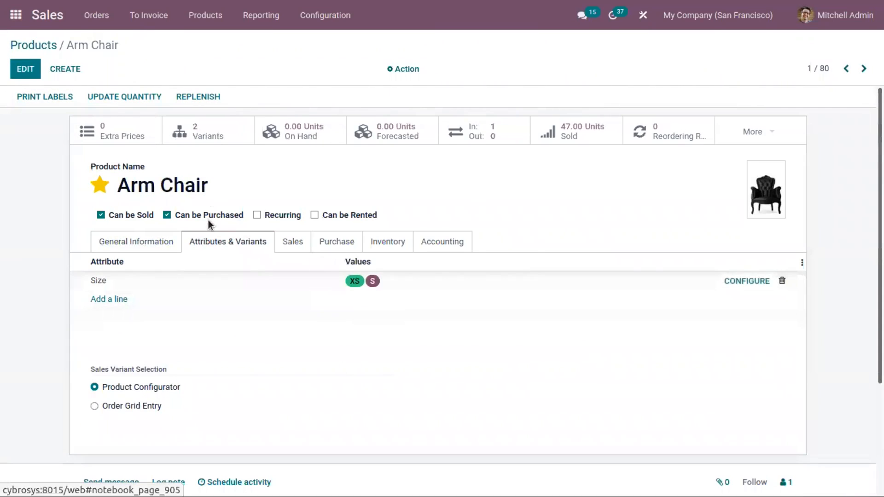
# View the Arm Chair's variants and open the pricelists overview
pyautogui.click(214, 134)
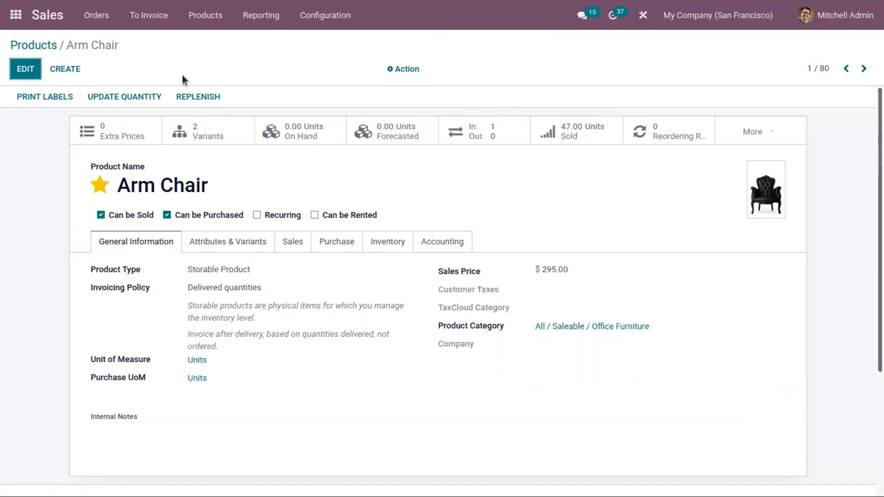
pyautogui.click(32, 45)
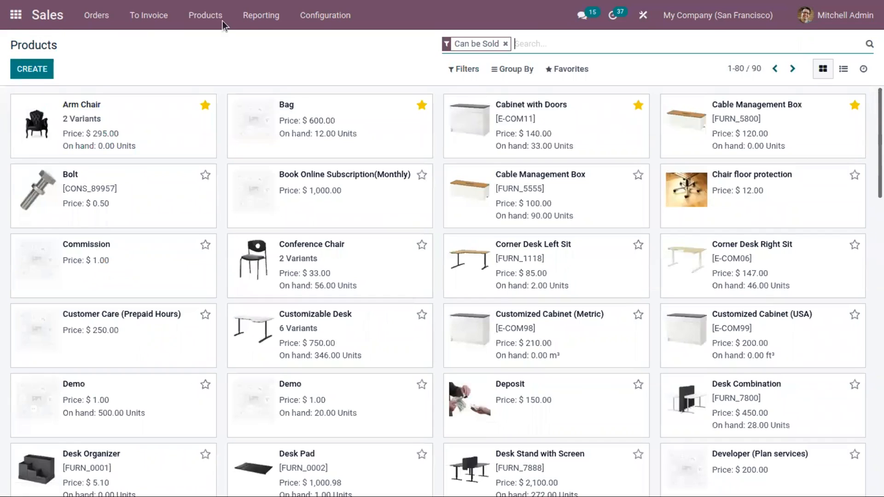
pyautogui.click(205, 16)
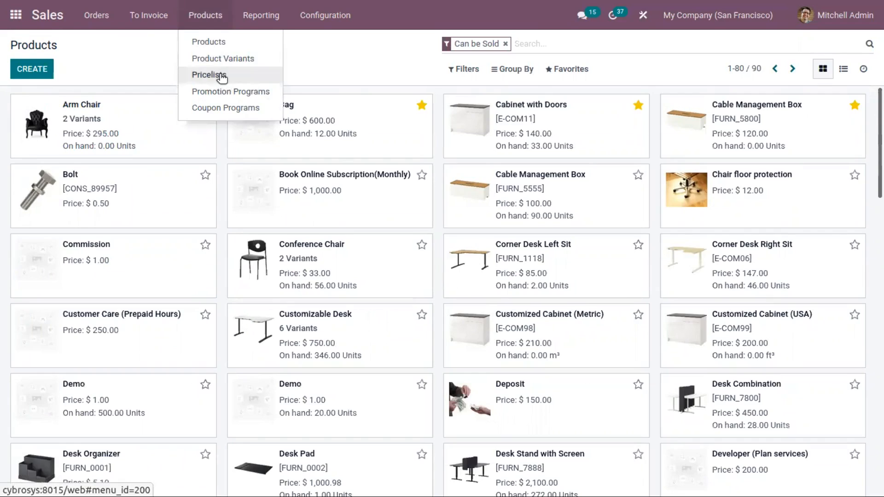
pyautogui.click(221, 77)
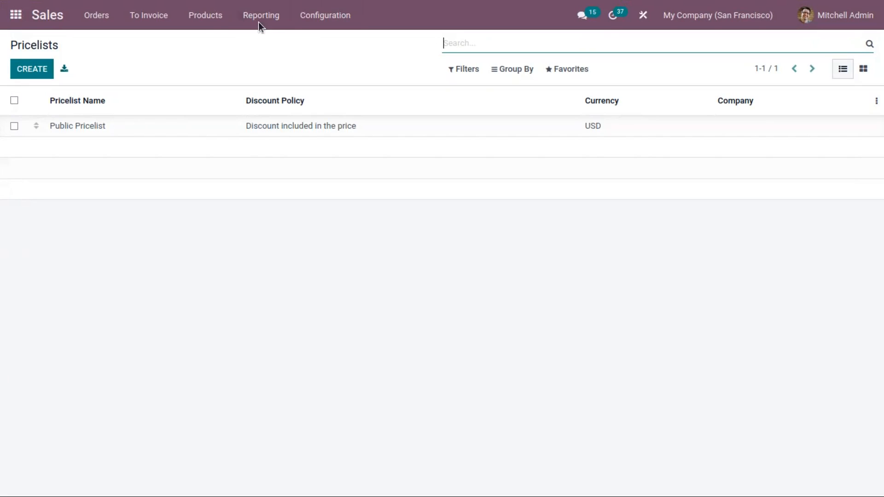
# Open the Sales settings and review the pricelist options in the Pricing section
pyautogui.click(206, 23)
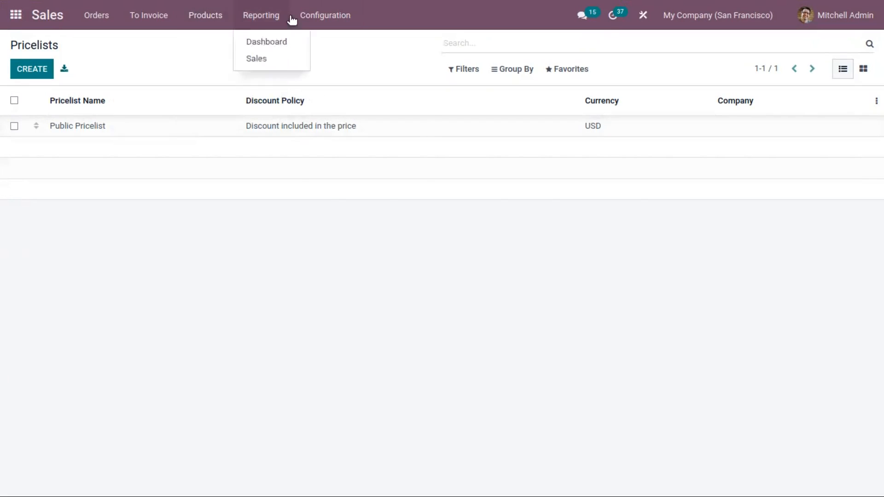
pyautogui.moveTo(303, 16)
pyautogui.click(299, 42)
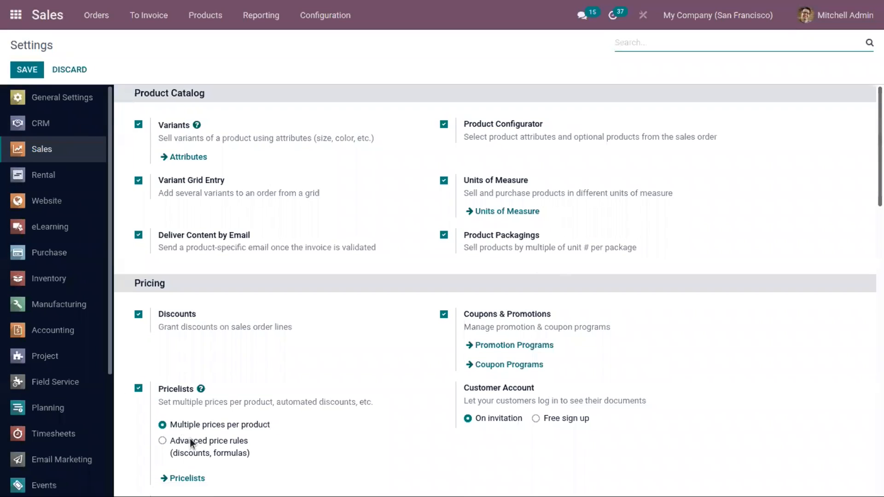
pyautogui.scroll(-3, 208, 326)
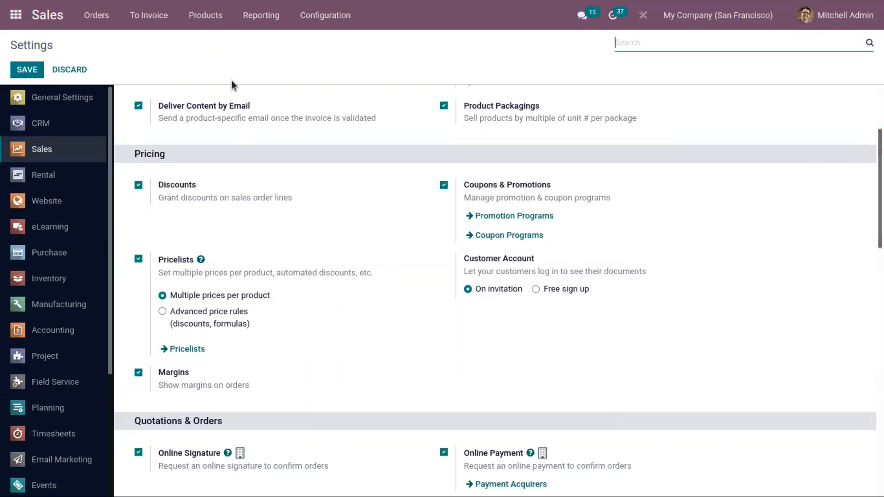
# View the promotion programs list, examine the 10% Discount coupon program's conditions and rewards, and return to the coupon programs list
pyautogui.click(201, 25)
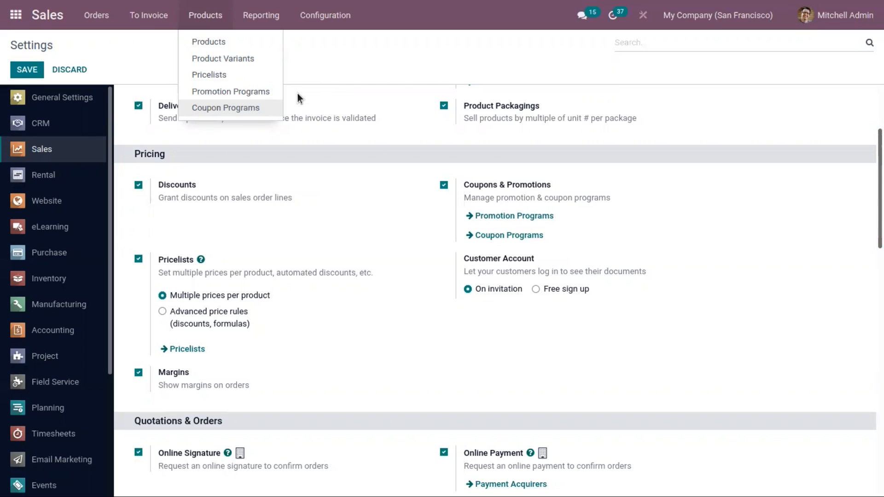
pyautogui.click(234, 95)
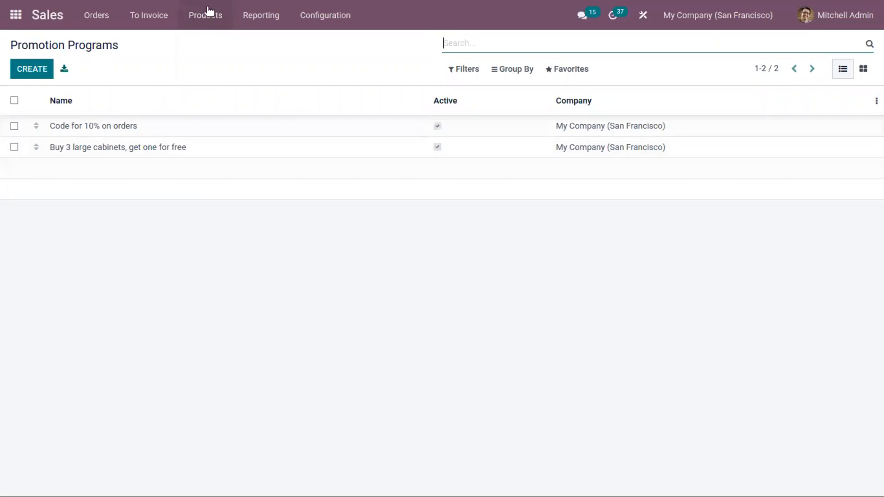
pyautogui.click(208, 17)
pyautogui.click(219, 107)
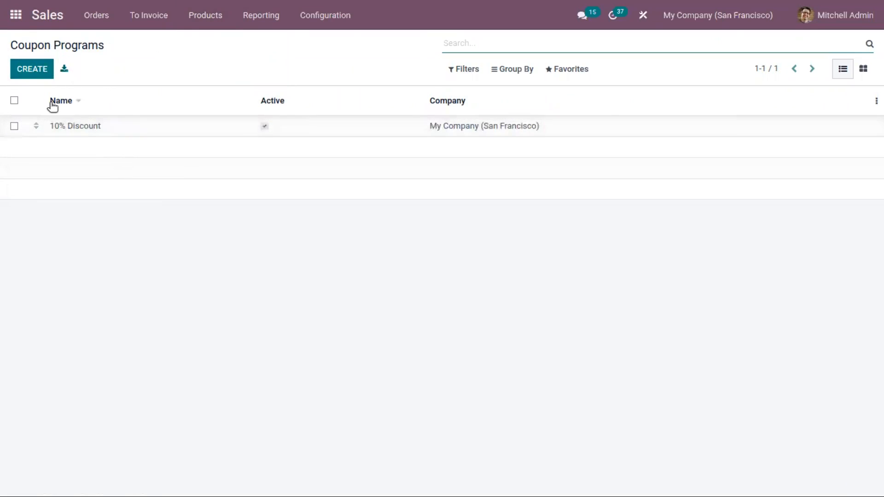
pyautogui.click(148, 130)
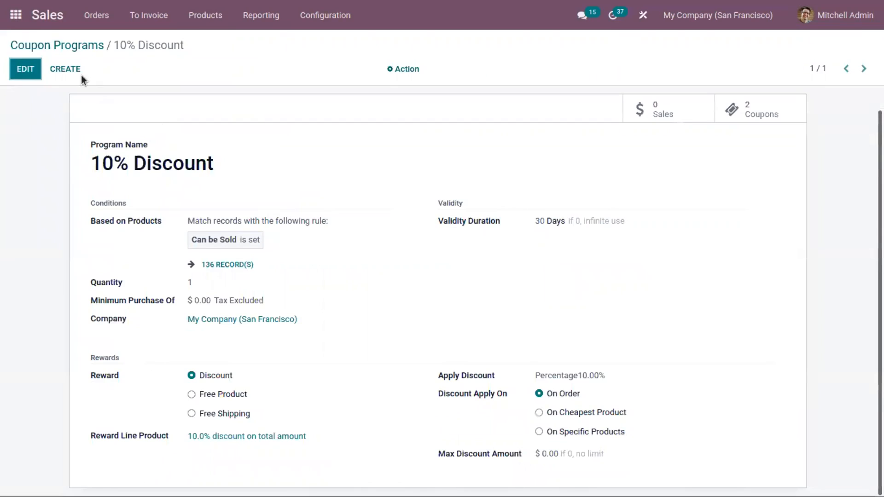
pyautogui.click(76, 45)
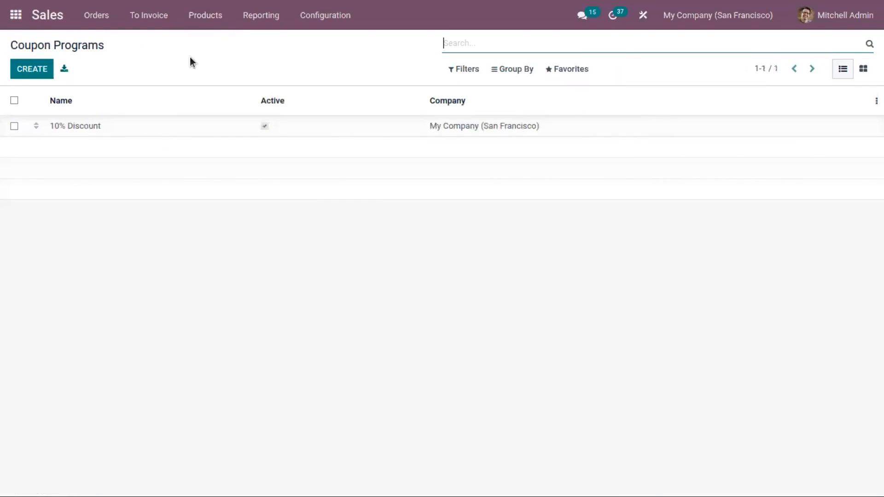
# View the products list and open the units of measure categories to look through their units
pyautogui.click(205, 15)
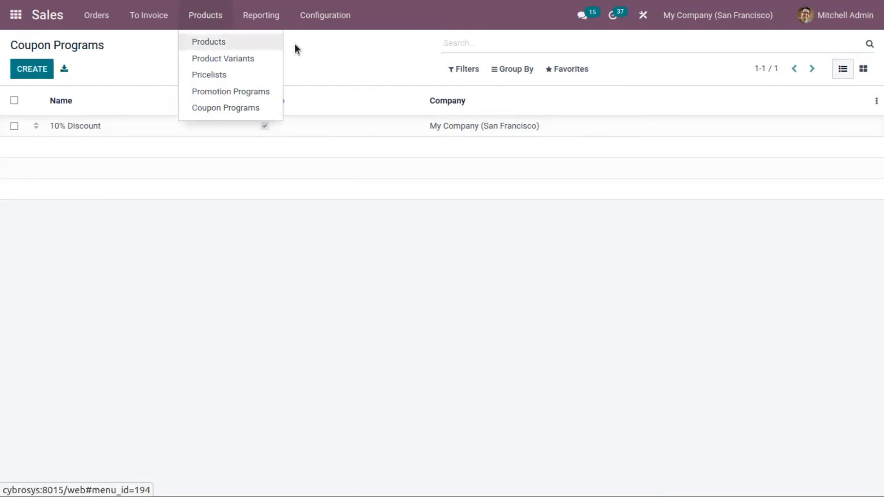
pyautogui.click(195, 41)
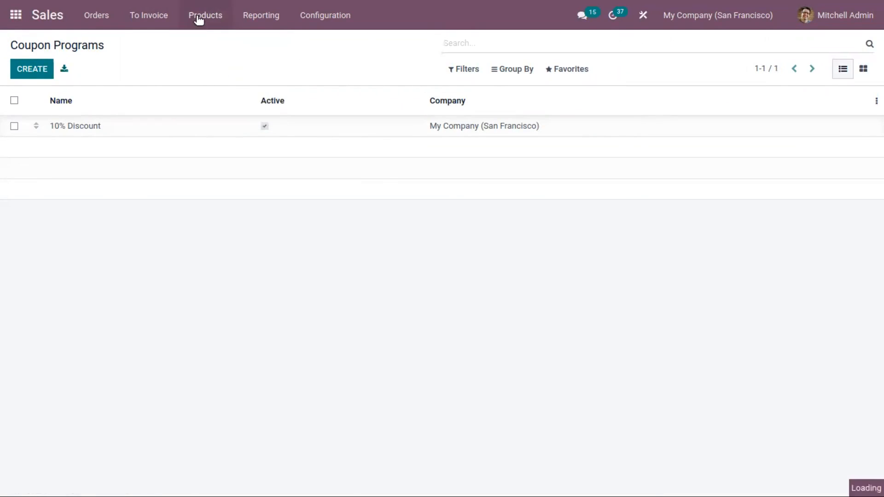
pyautogui.click(199, 19)
pyautogui.click(197, 43)
pyautogui.click(199, 16)
pyautogui.click(325, 18)
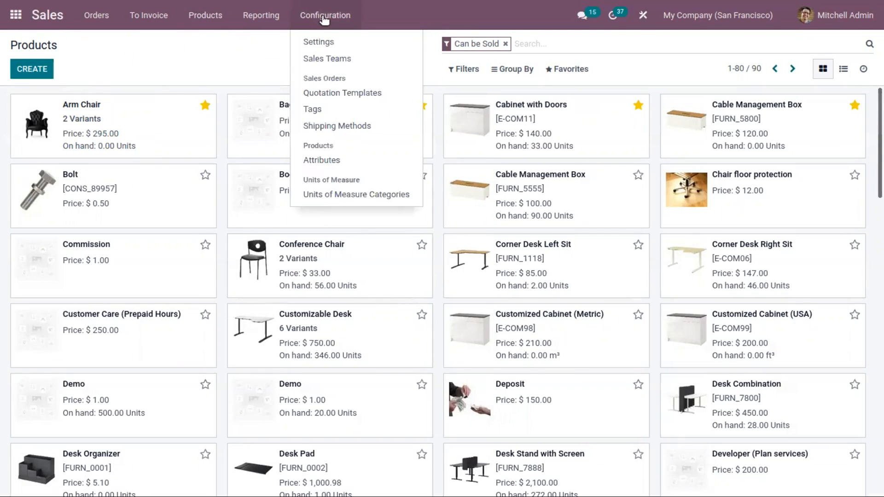
pyautogui.click(341, 198)
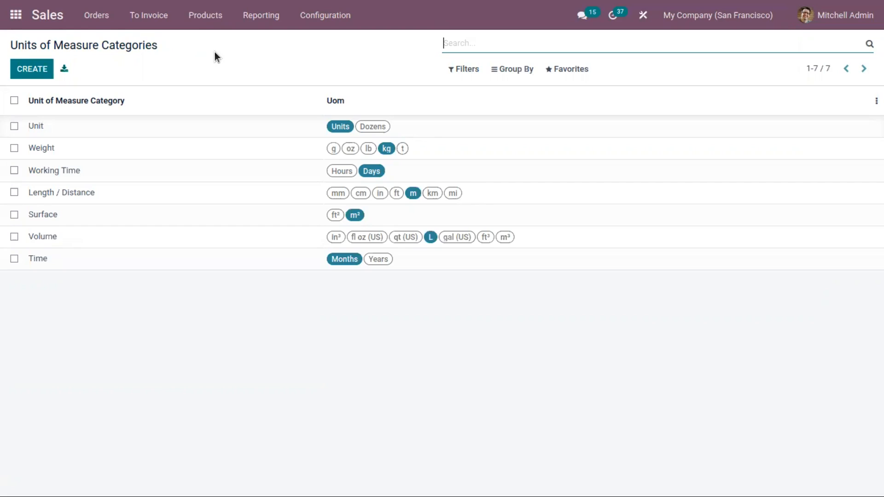
# View the quotations list and the sales orders list with their invoice statuses
pyautogui.click(97, 16)
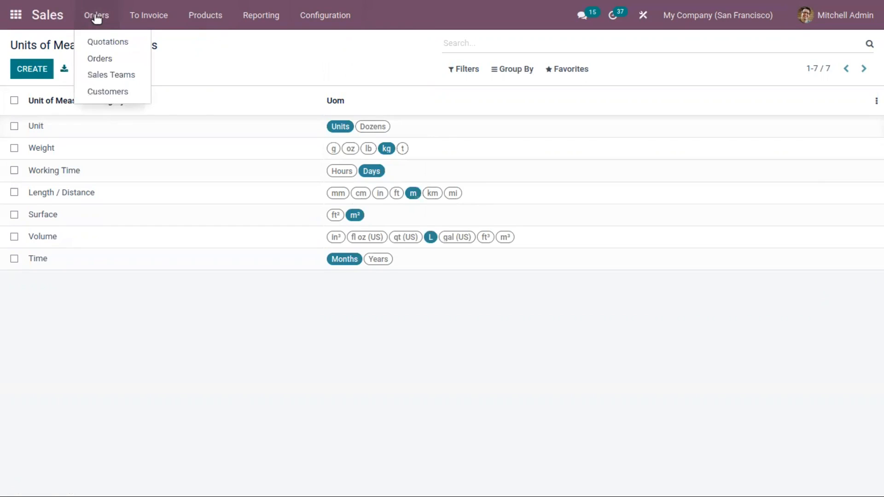
pyautogui.click(108, 42)
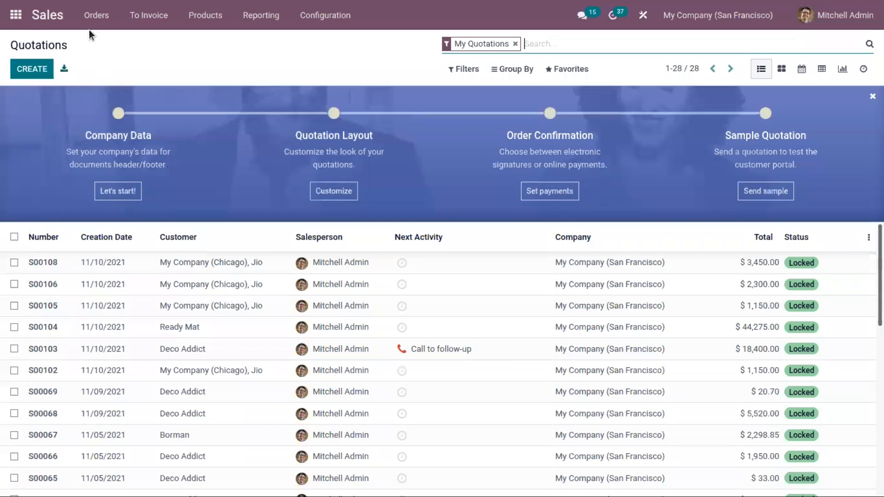
pyautogui.click(98, 17)
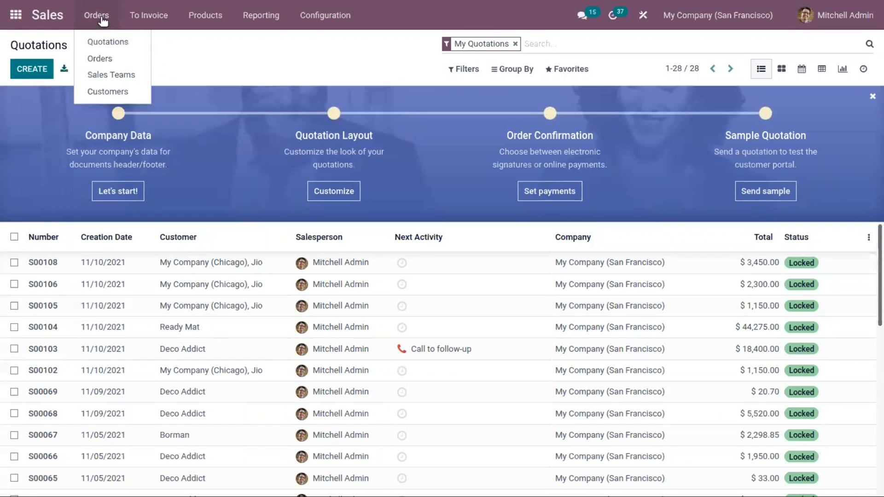
pyautogui.click(109, 62)
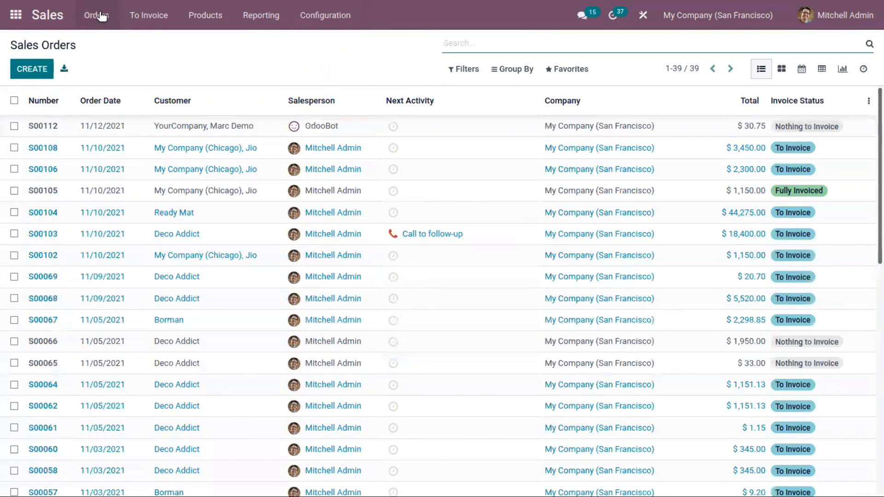
pyautogui.click(102, 17)
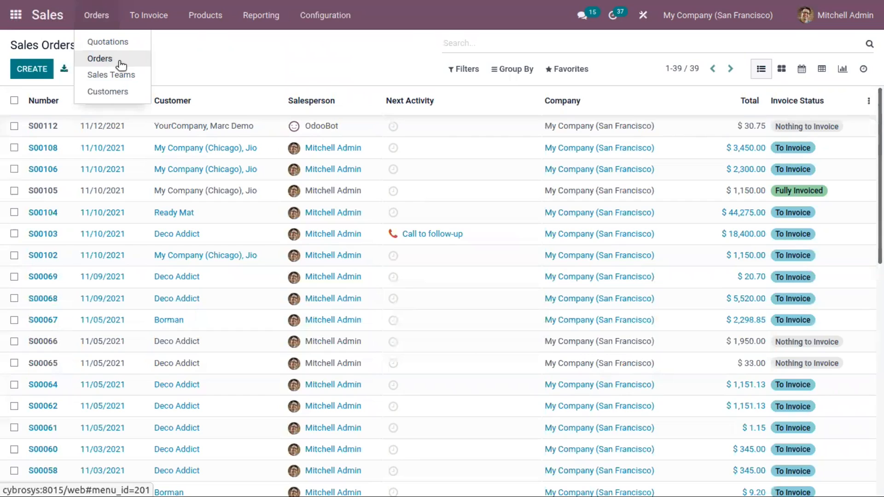
pyautogui.click(119, 61)
# Open the customers list, view the blank new customer form, and return to the list without entering anything
pyautogui.click(96, 16)
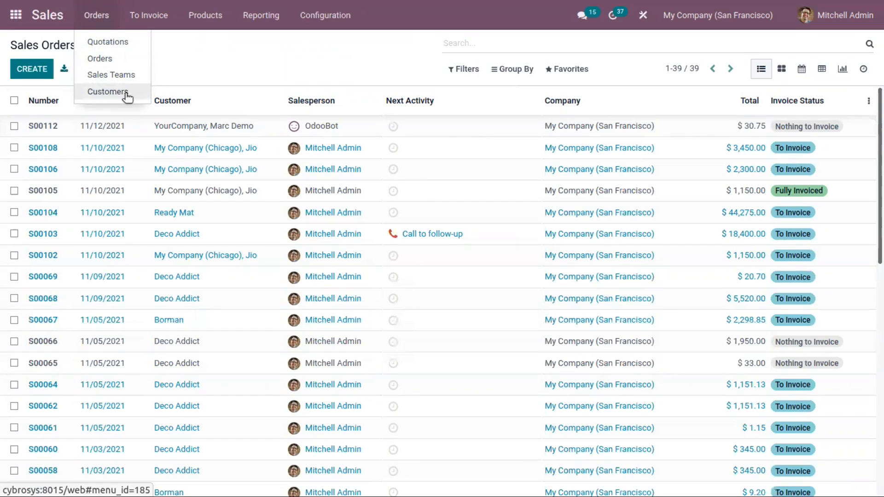
pyautogui.click(115, 92)
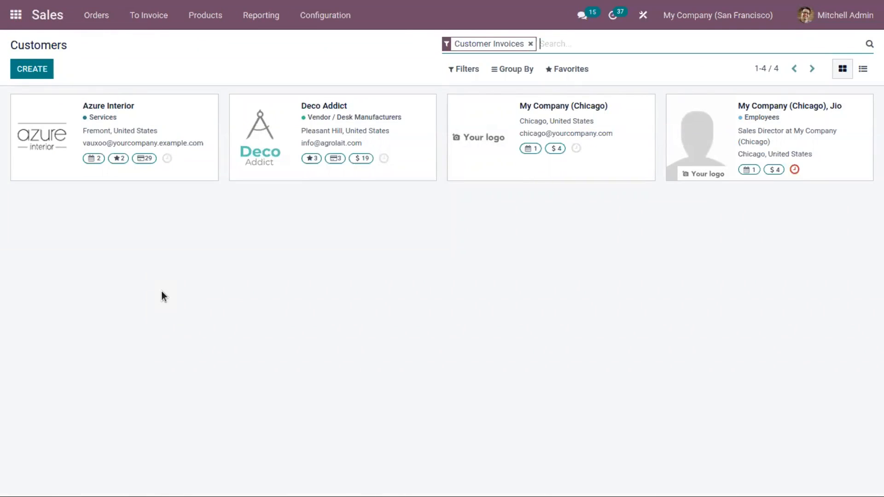
pyautogui.click(45, 69)
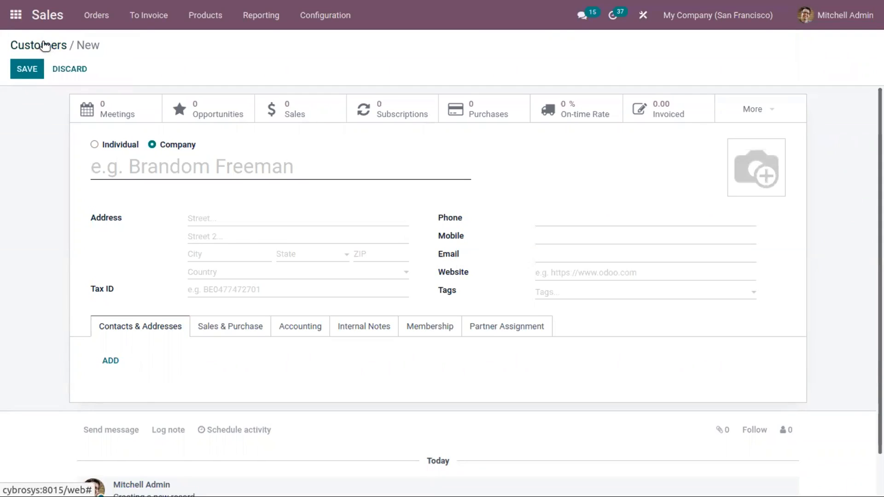
pyautogui.click(49, 46)
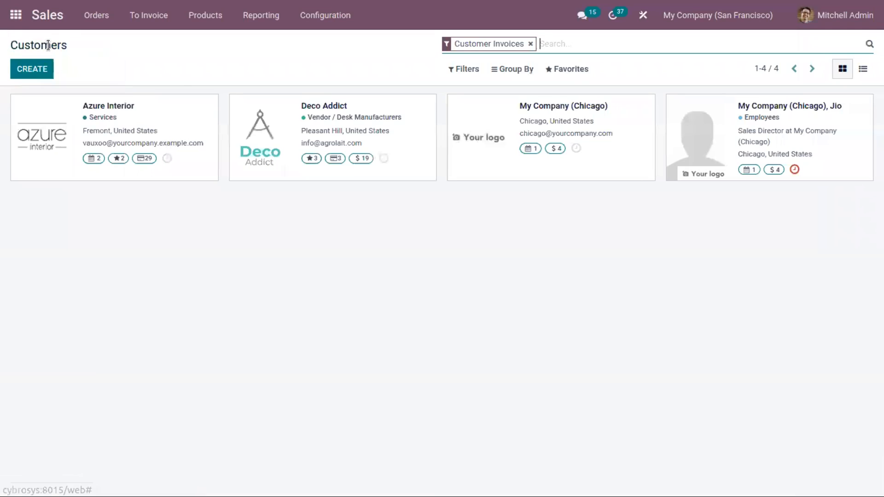
# Create a new quotation from the quotations list and select Deco Addict as its customer
pyautogui.click(97, 17)
pyautogui.click(98, 19)
pyautogui.click(98, 19)
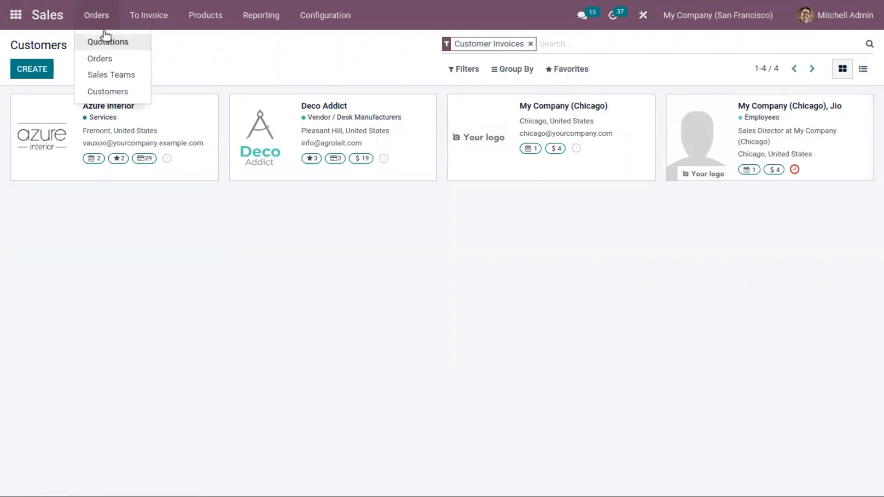
pyautogui.click(113, 46)
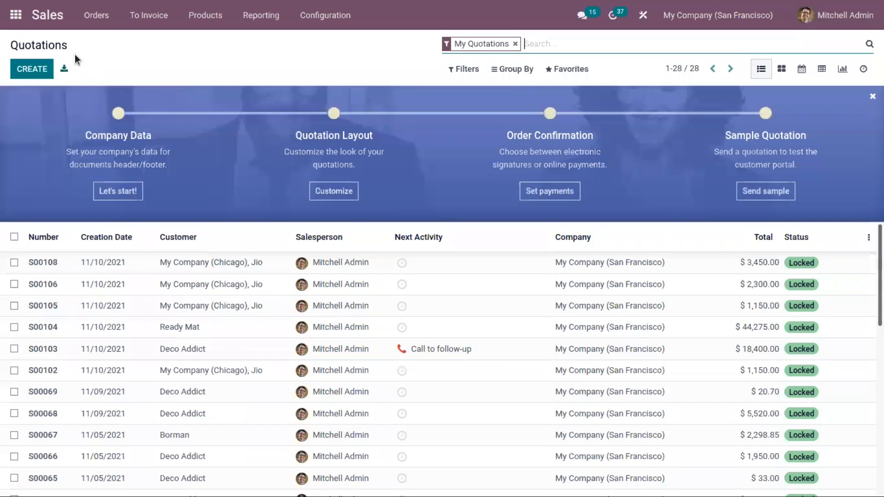
pyautogui.click(93, 14)
pyautogui.click(227, 65)
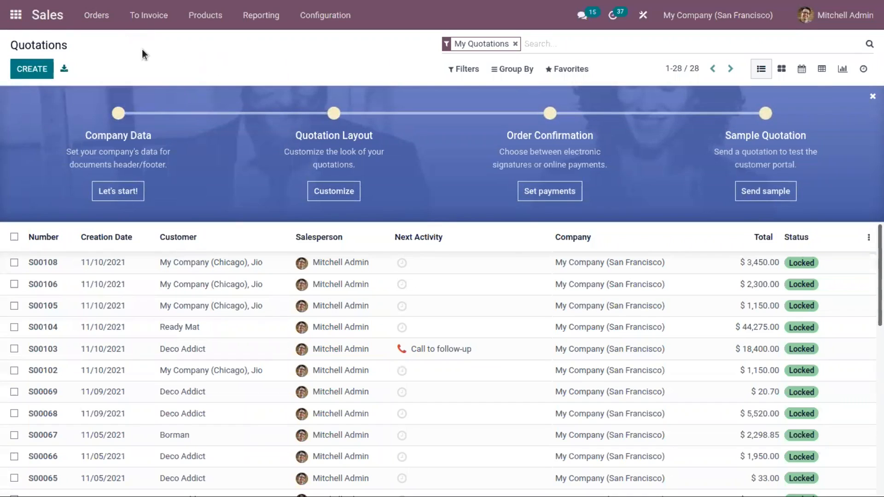
pyautogui.click(31, 69)
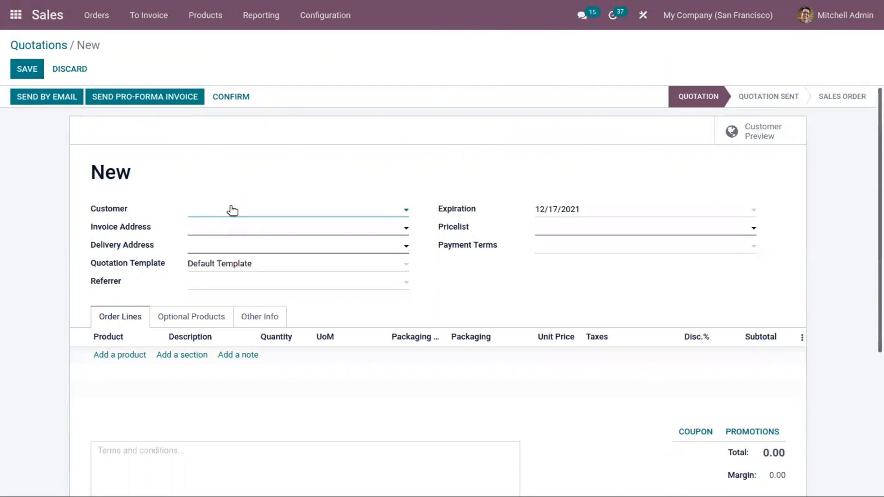
pyautogui.click(232, 210)
pyautogui.click(250, 229)
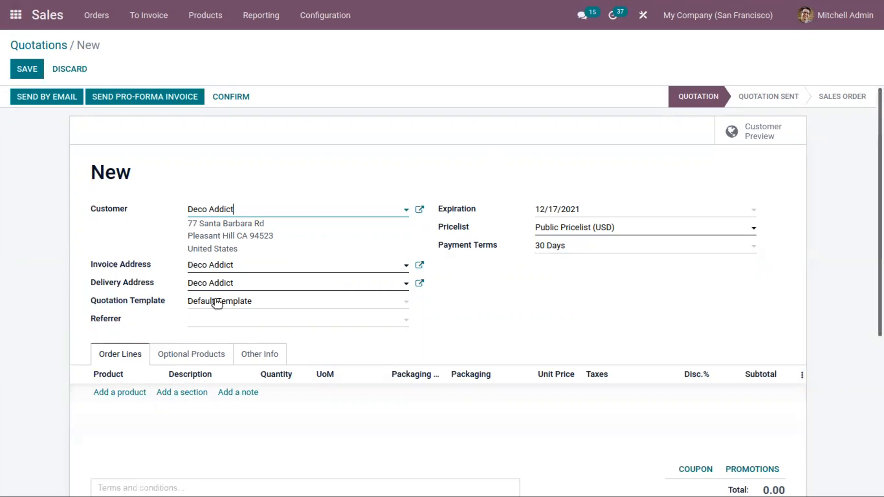
# Set the sales payment terms in Deco Addict's customer record to 21 Days, save it, and set the quotation's expiration to 12/29/2021
pyautogui.click(418, 210)
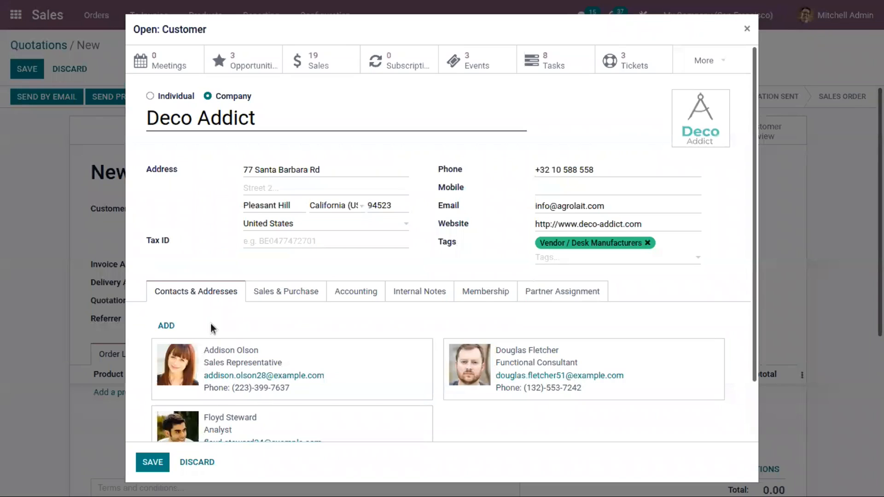
pyautogui.click(280, 298)
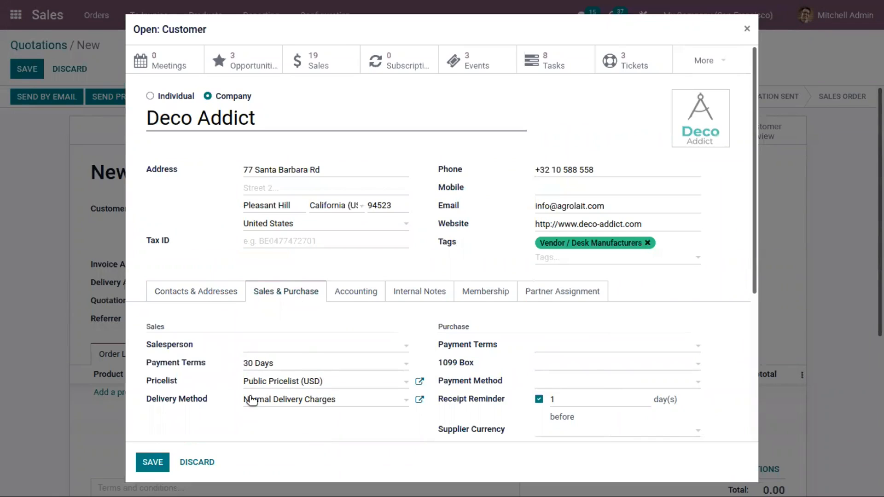
pyautogui.click(282, 365)
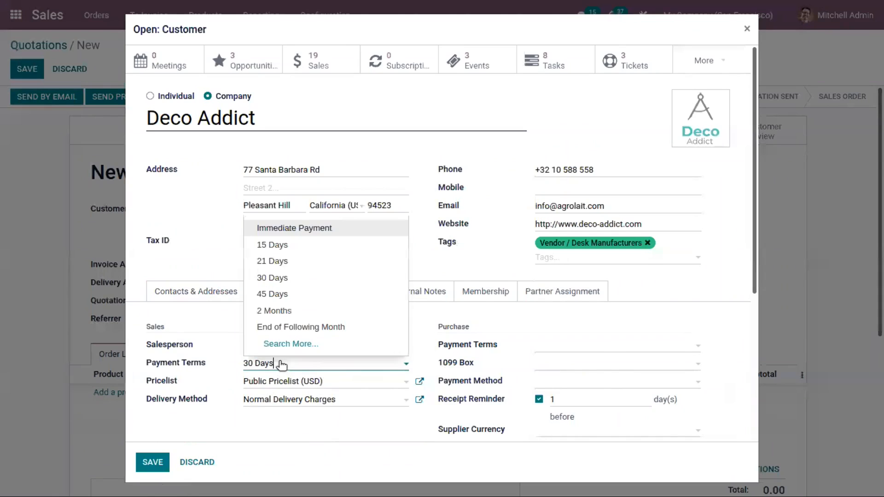
pyautogui.click(294, 262)
pyautogui.click(153, 464)
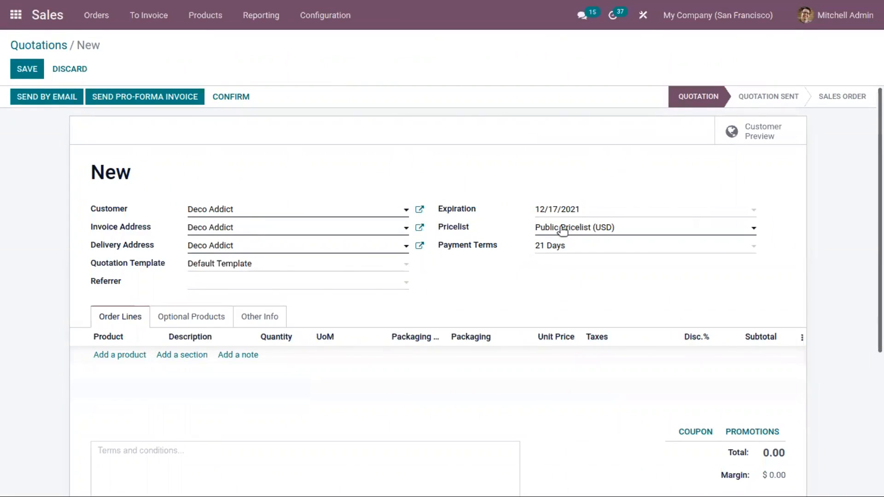
pyautogui.click(605, 207)
pyautogui.click(631, 343)
# Add order lines for [E-COM11] Cabinet with Doors and [FURN_5800] Cable Management Box to the quotation and review the totals
pyautogui.click(132, 355)
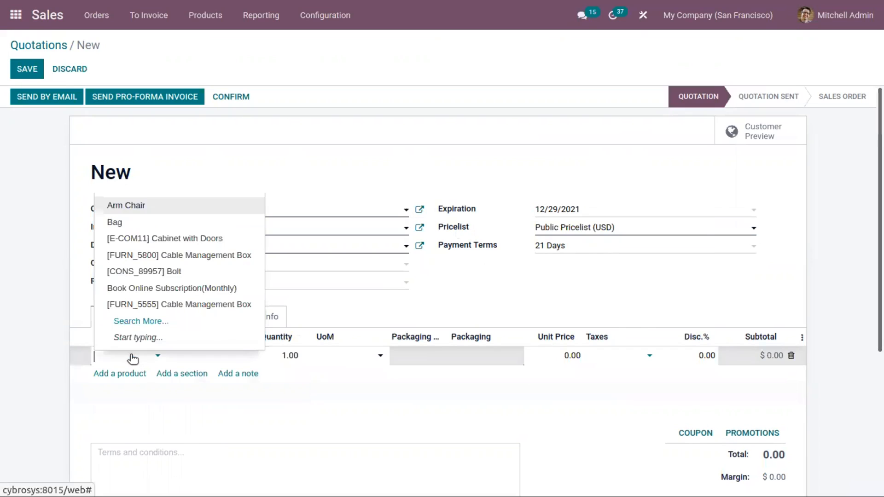
pyautogui.click(210, 239)
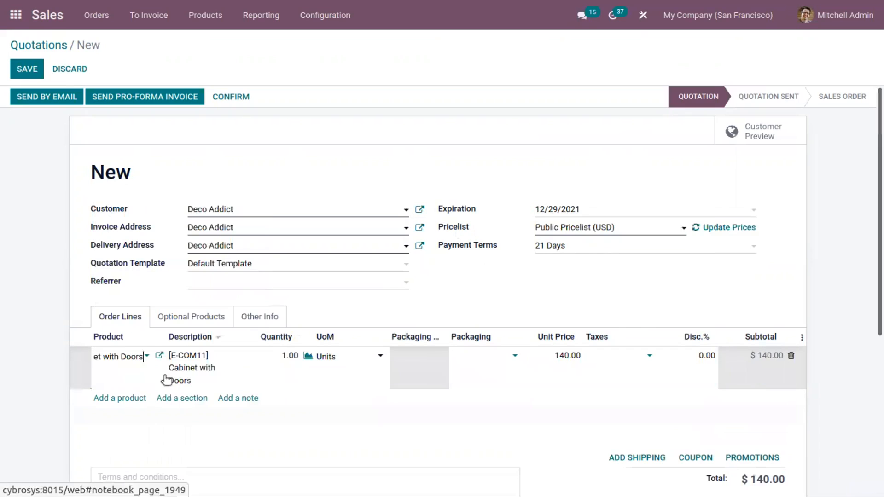
pyautogui.click(128, 399)
pyautogui.click(127, 404)
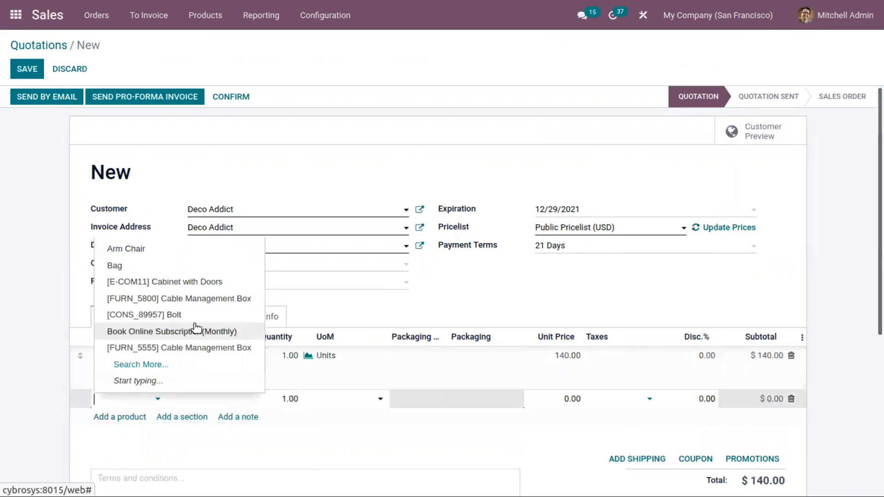
pyautogui.click(201, 300)
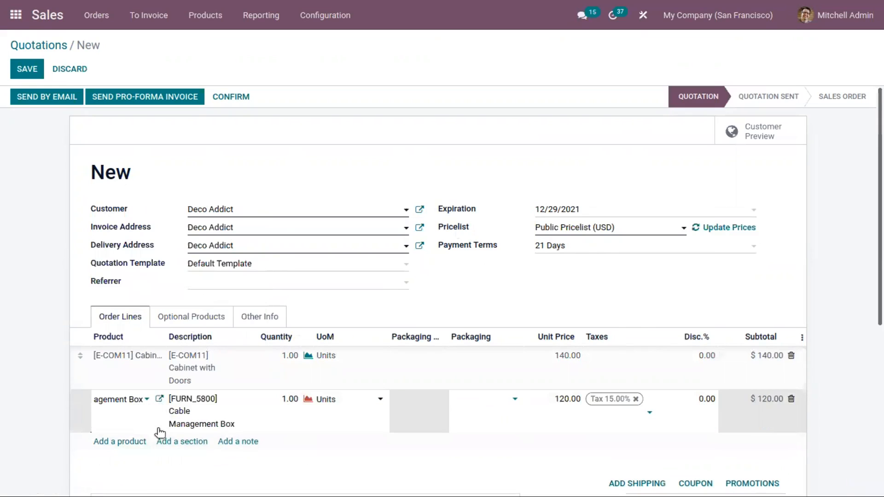
pyautogui.scroll(-2, 651, 448)
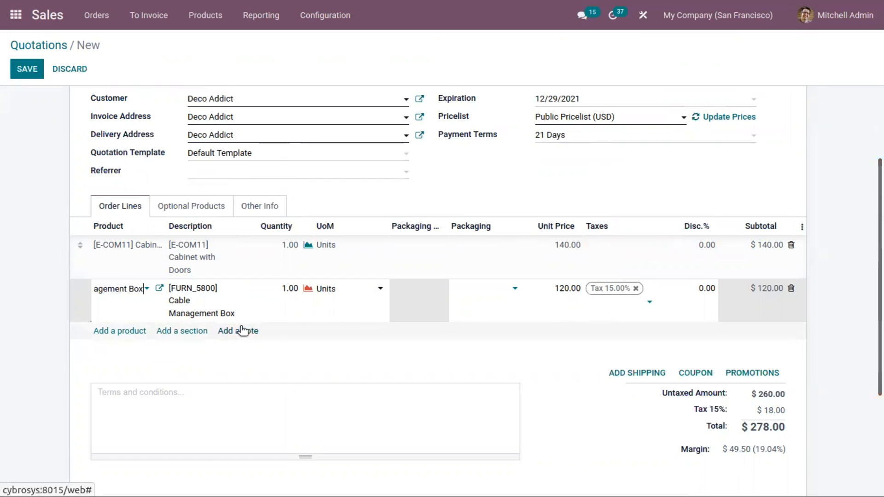
# Review the quotation's header details and its optional products list, and return to the order lines
pyautogui.scroll(1, 475, 285)
pyautogui.scroll(1, 476, 285)
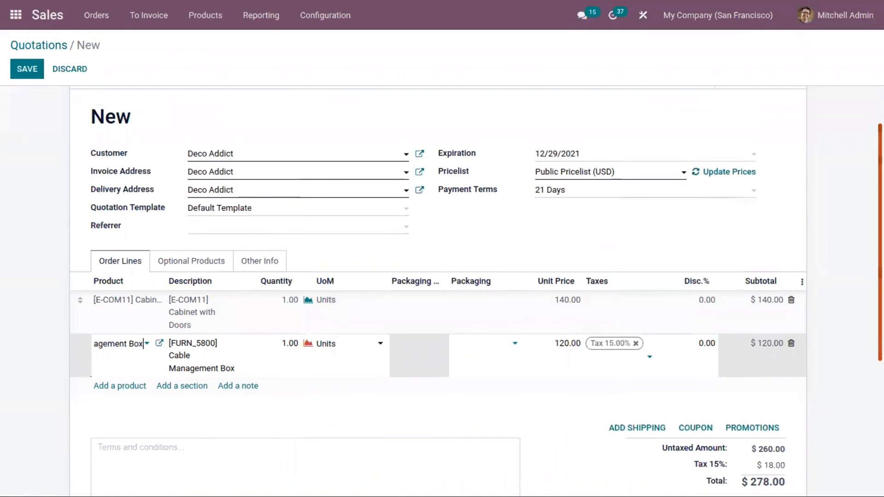
pyautogui.scroll(-2, 476, 284)
pyautogui.scroll(1, 476, 285)
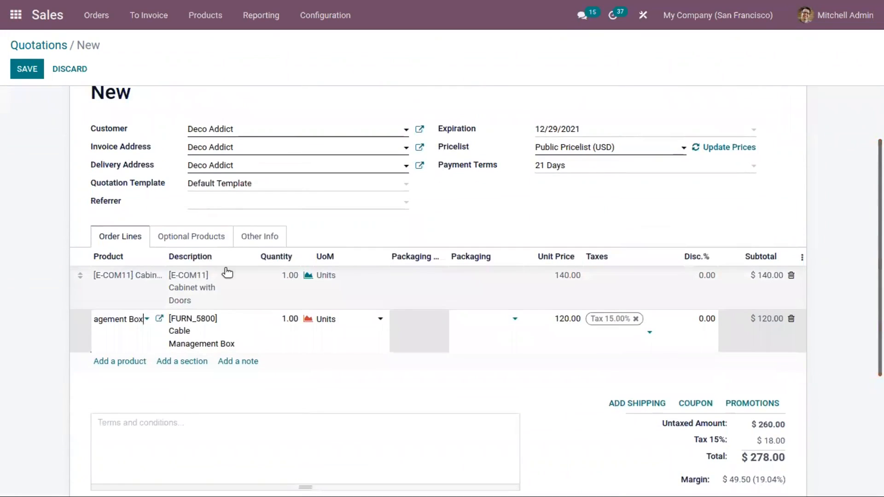
pyautogui.click(192, 237)
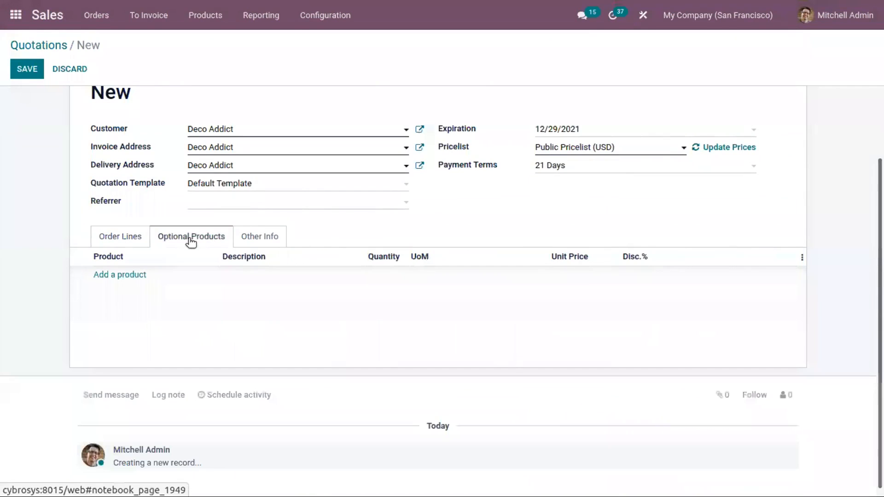
pyautogui.click(121, 237)
pyautogui.scroll(-1, 212, 257)
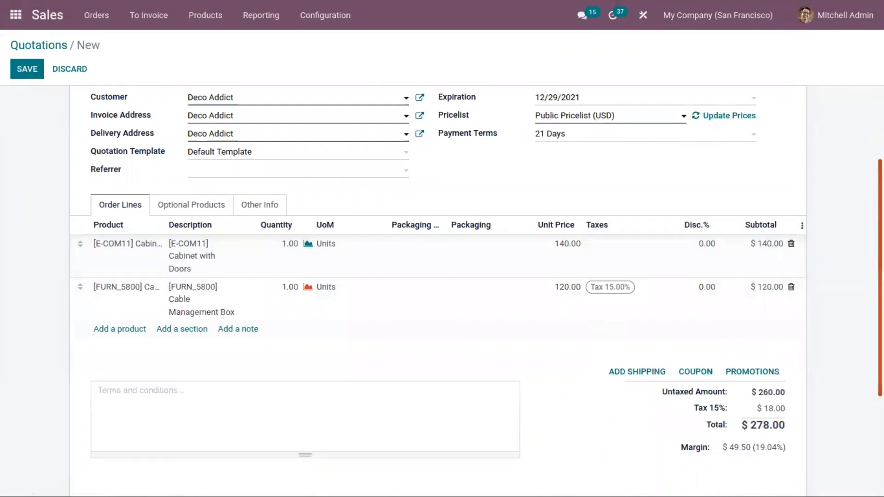
# Add shipping to the quotation using the Free delivery charges method
pyautogui.scroll(-3, 591, 322)
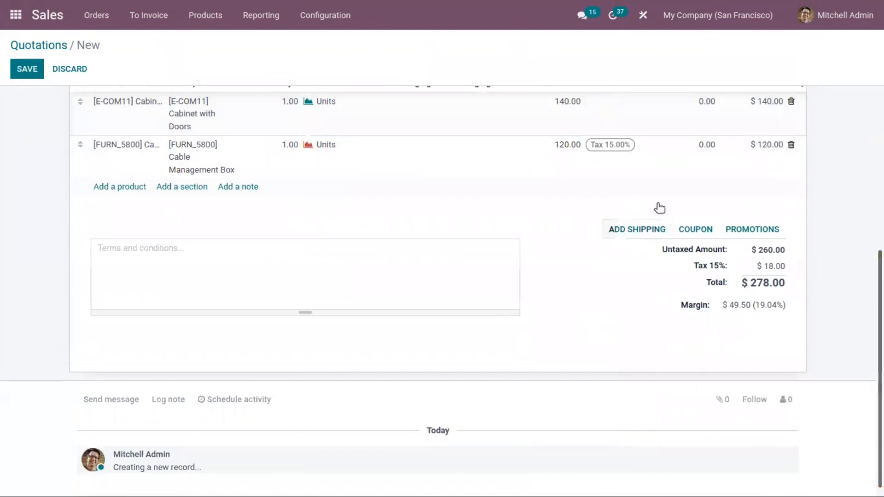
pyautogui.scroll(2, 708, 250)
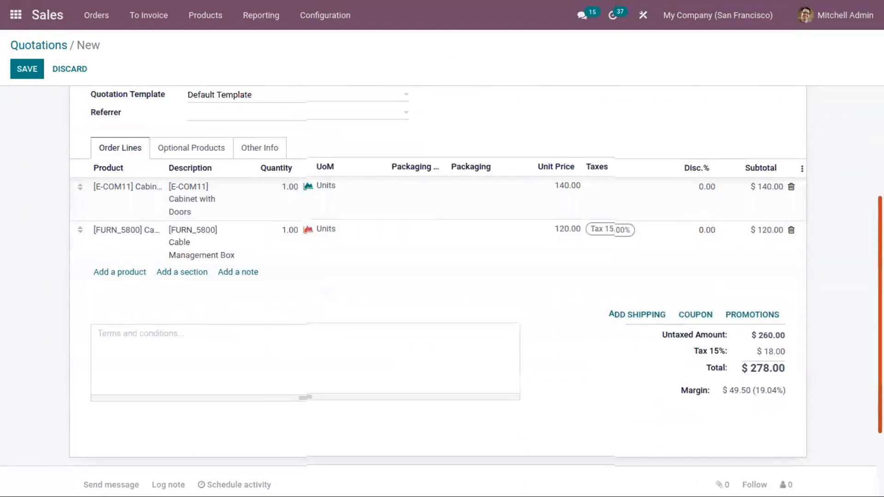
pyautogui.click(632, 316)
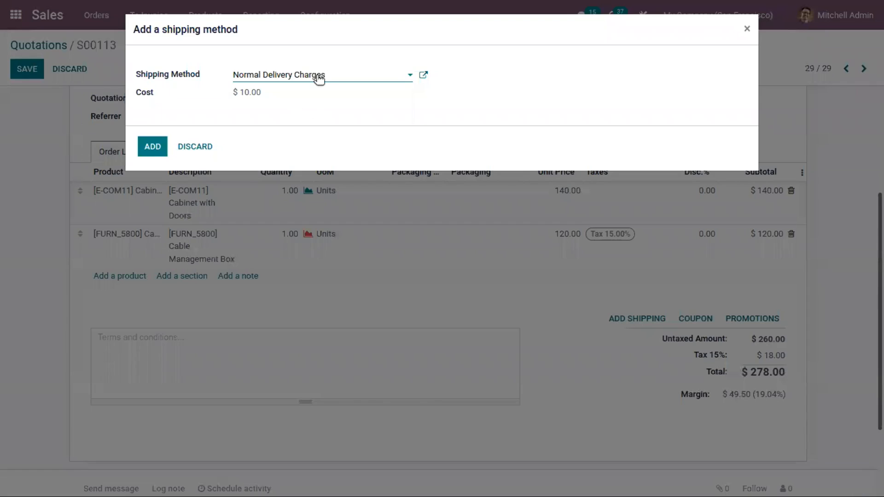
pyautogui.click(320, 78)
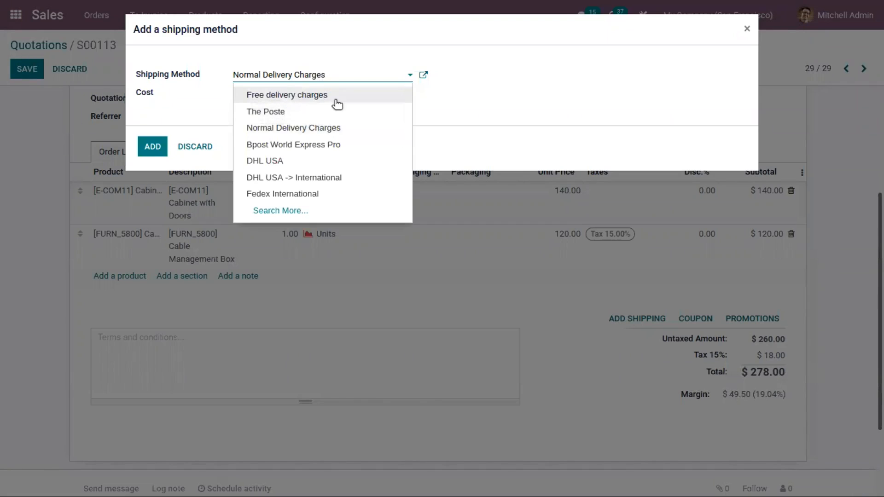
pyautogui.click(489, 120)
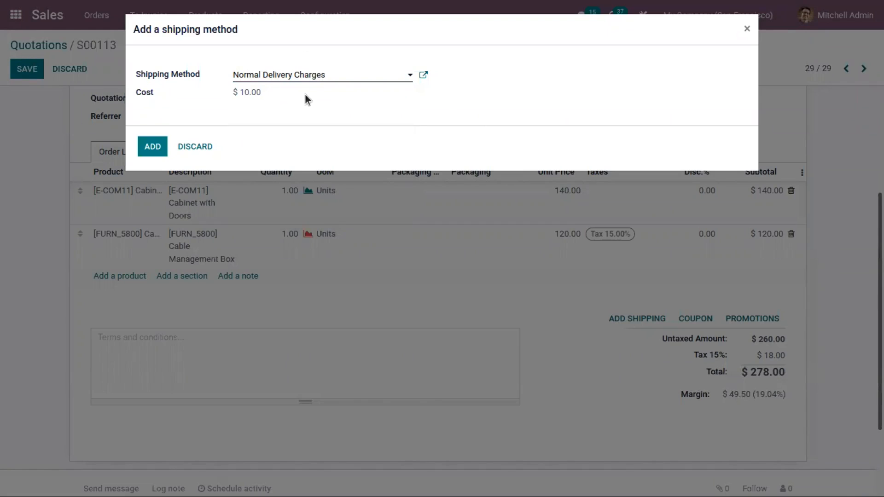
pyautogui.click(286, 75)
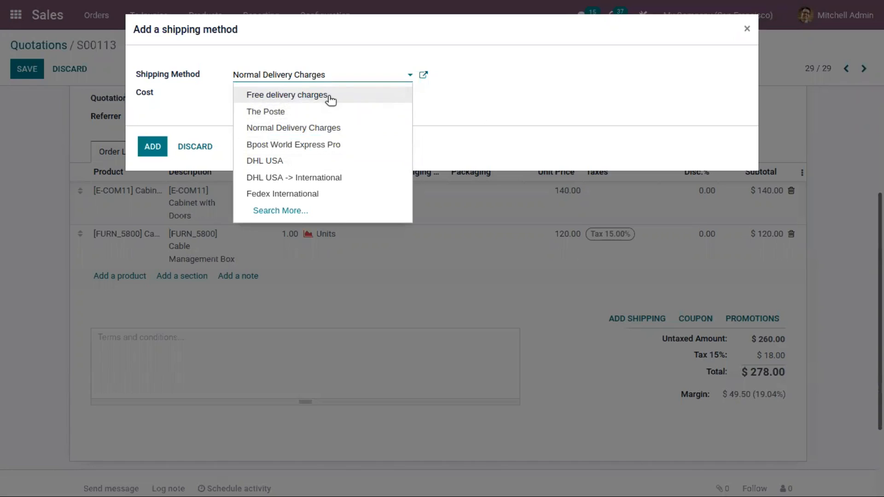
pyautogui.click(329, 96)
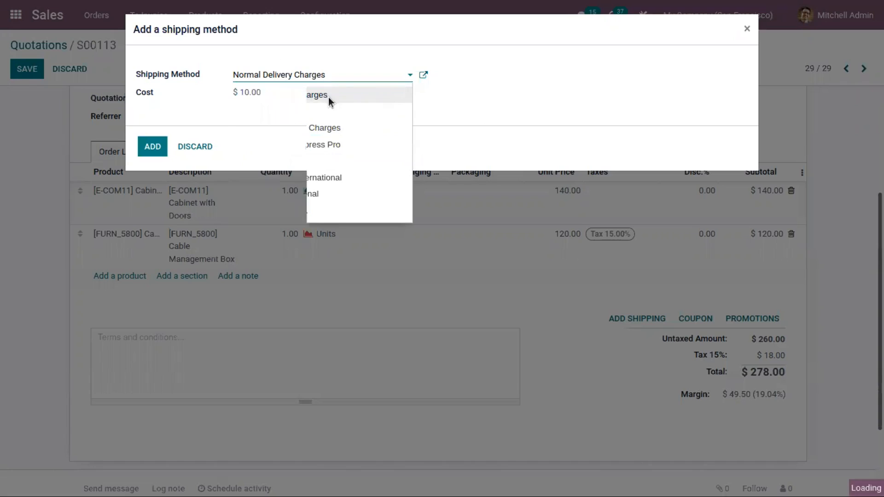
pyautogui.click(147, 143)
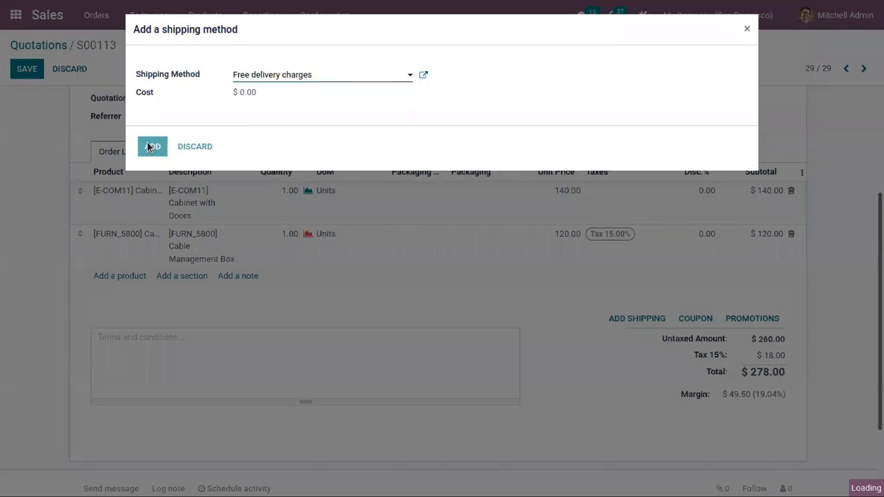
pyautogui.moveTo(880, 272); pyautogui.dragTo(860, 199)
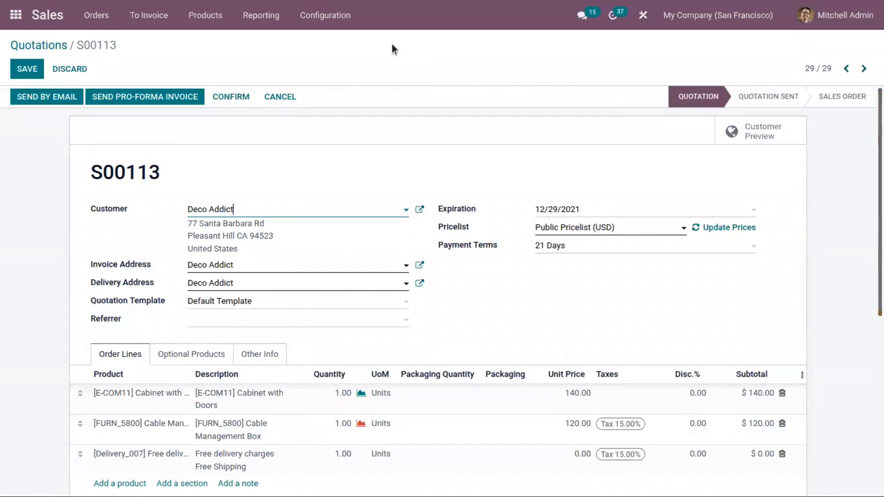
# Save the quotation, and view the Normal Delivery Charges method from the configured shipping methods list
pyautogui.click(325, 17)
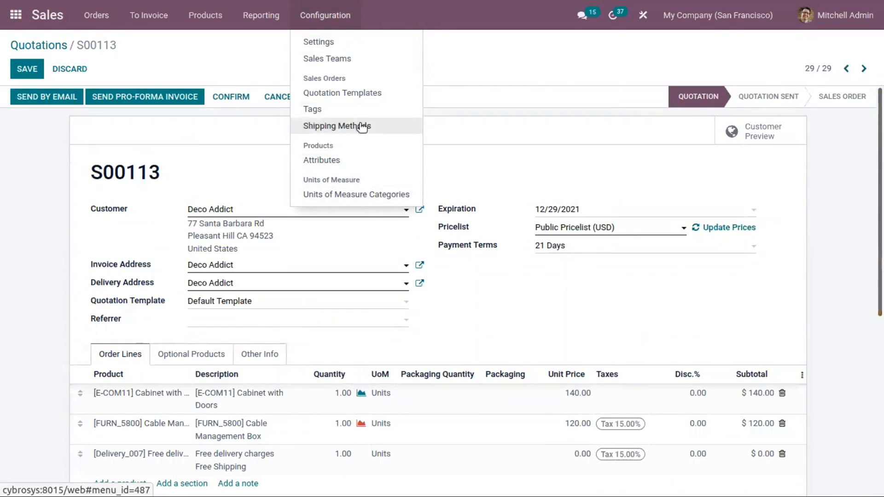
pyautogui.click(28, 69)
pyautogui.click(316, 18)
pyautogui.click(318, 17)
pyautogui.click(316, 17)
pyautogui.click(322, 124)
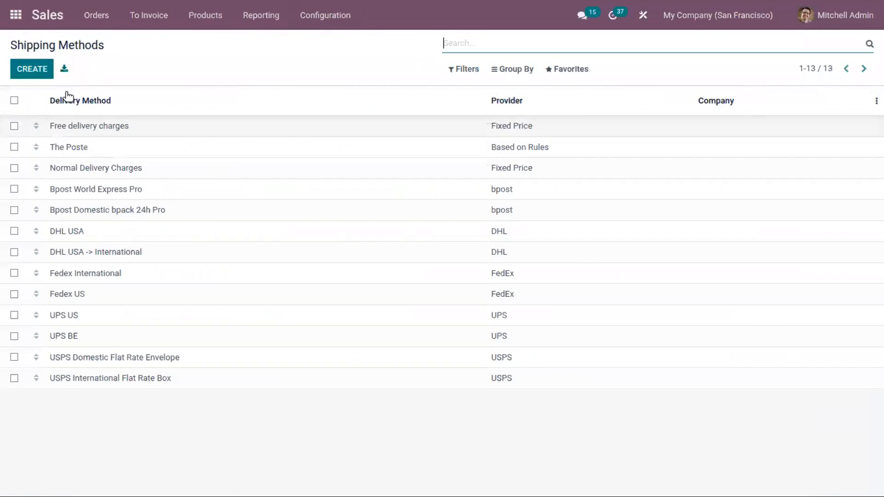
pyautogui.click(187, 172)
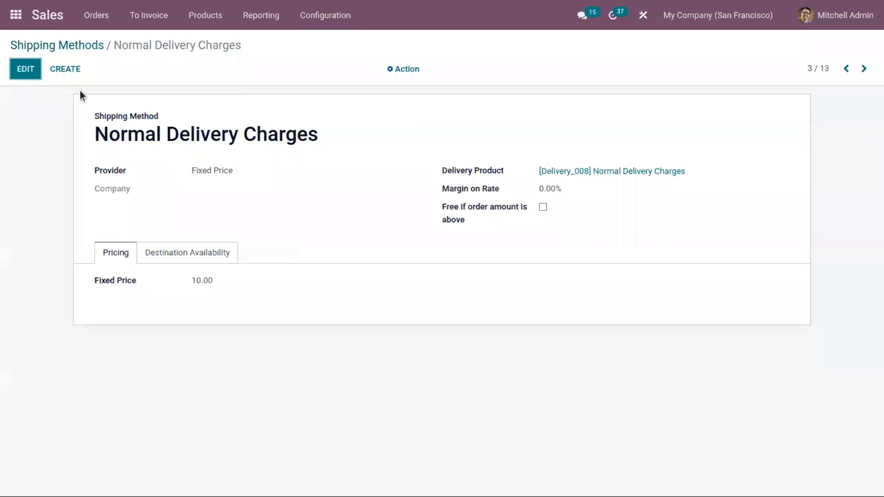
pyautogui.click(81, 45)
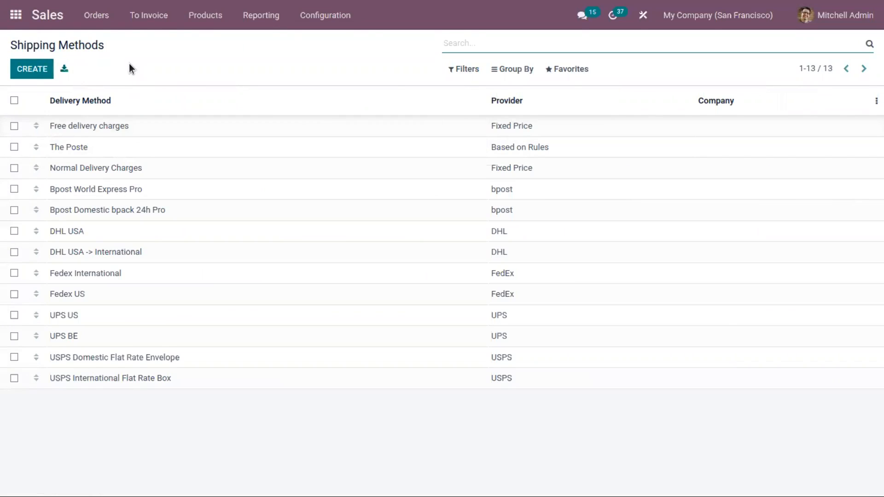
# Reopen the newest Deco Addict quotation and update its shipping cost to The Poste method
pyautogui.click(110, 15)
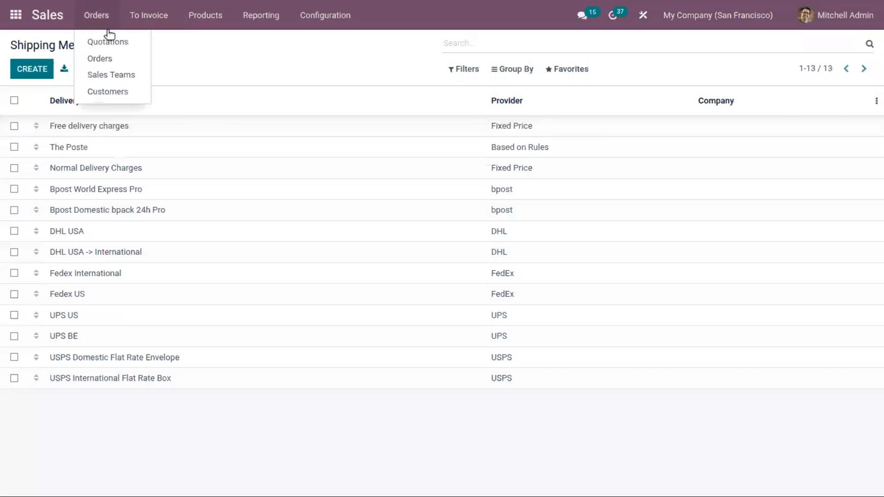
pyautogui.click(109, 41)
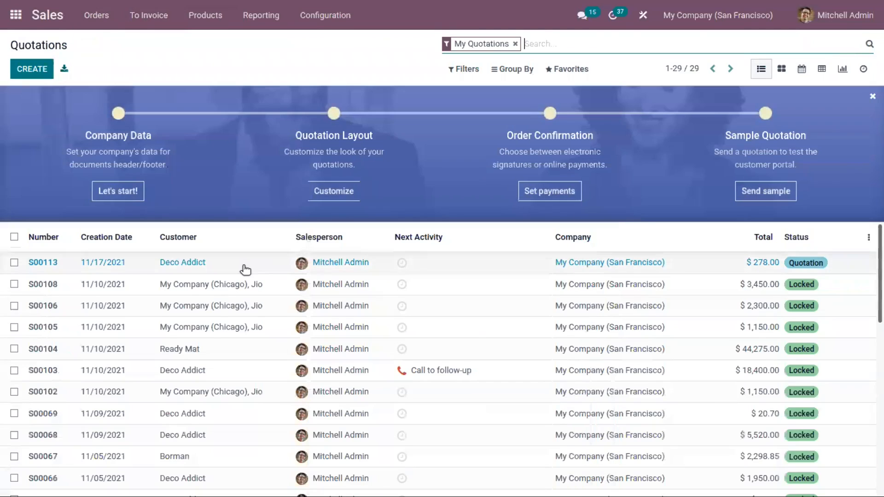
pyautogui.click(242, 267)
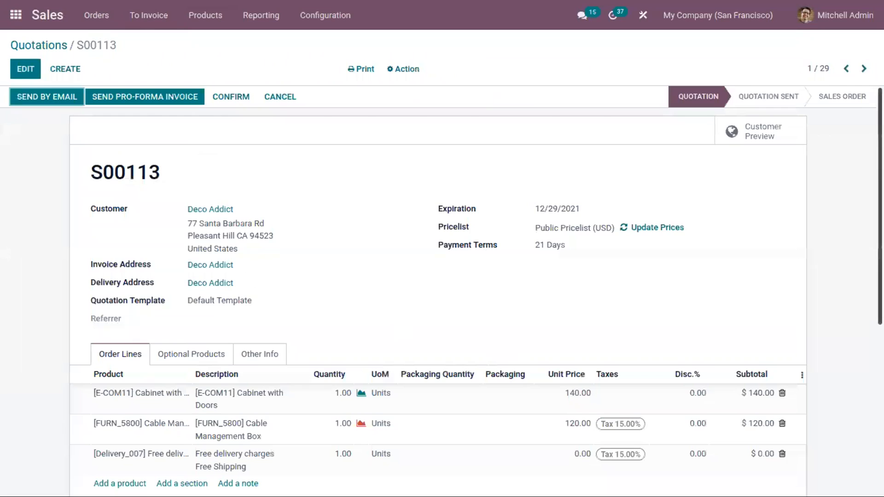
pyautogui.scroll(-3, 397, 328)
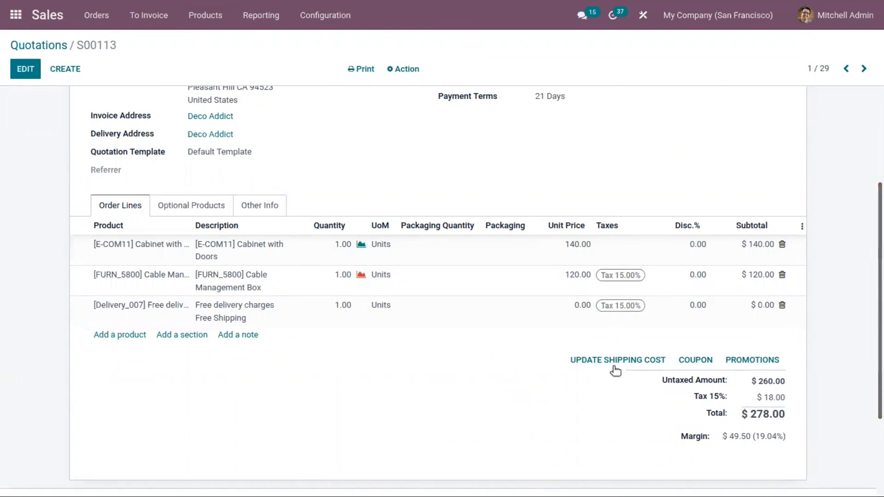
pyautogui.click(598, 358)
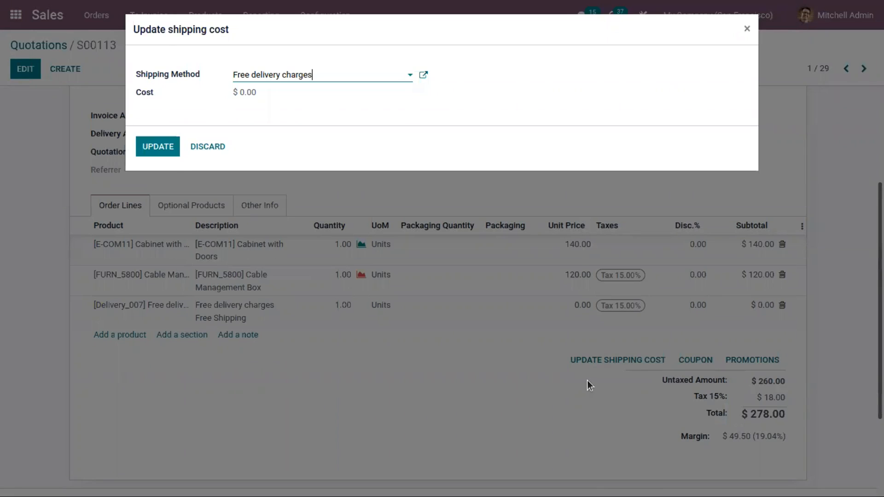
pyautogui.click(278, 79)
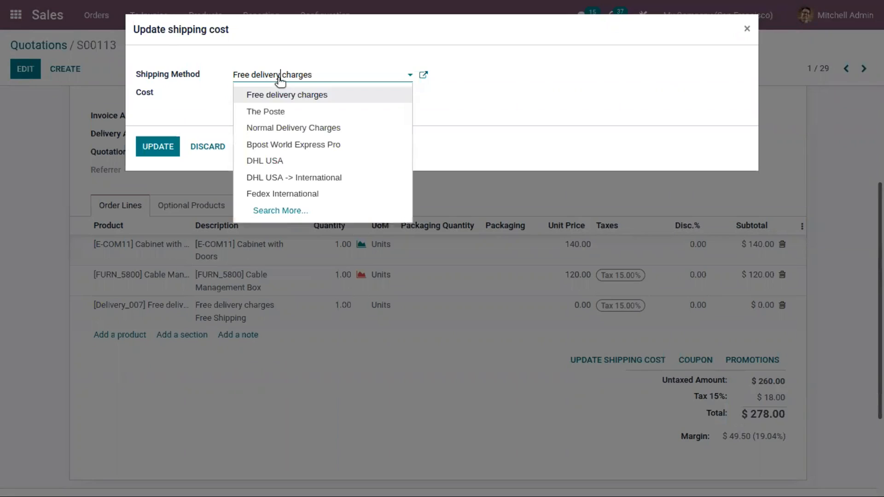
pyautogui.click(315, 119)
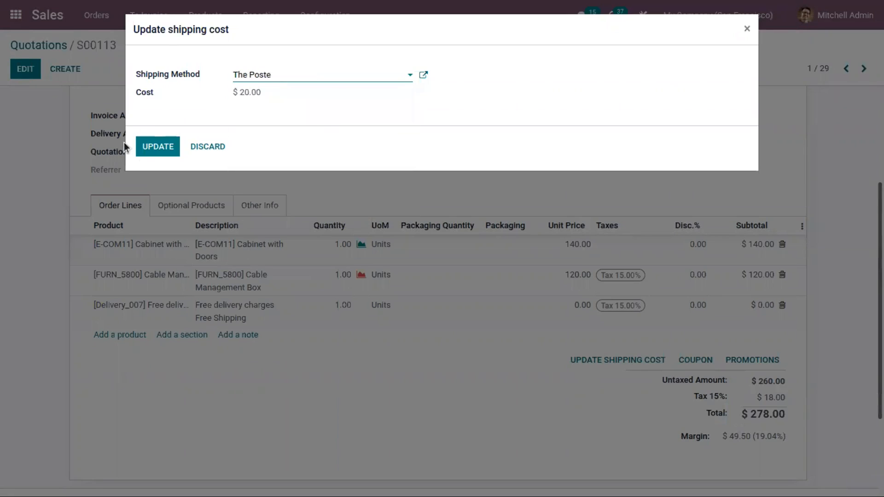
pyautogui.click(145, 150)
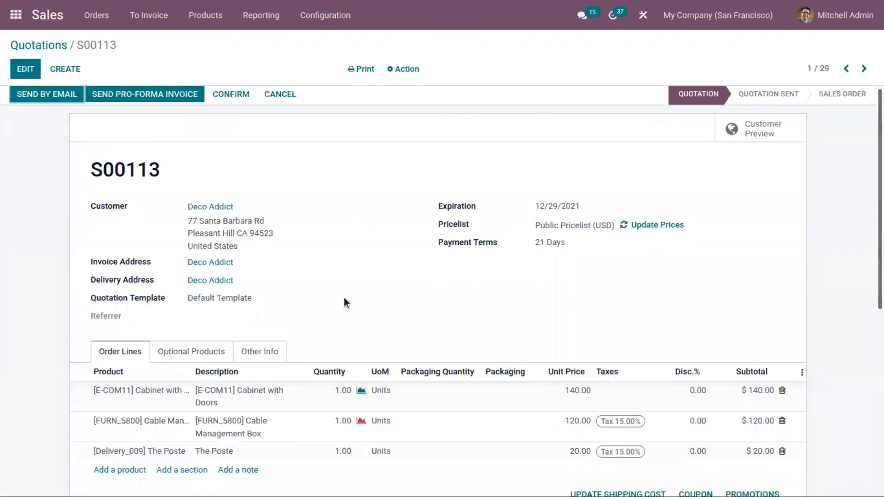
pyautogui.scroll(-5, 346, 302)
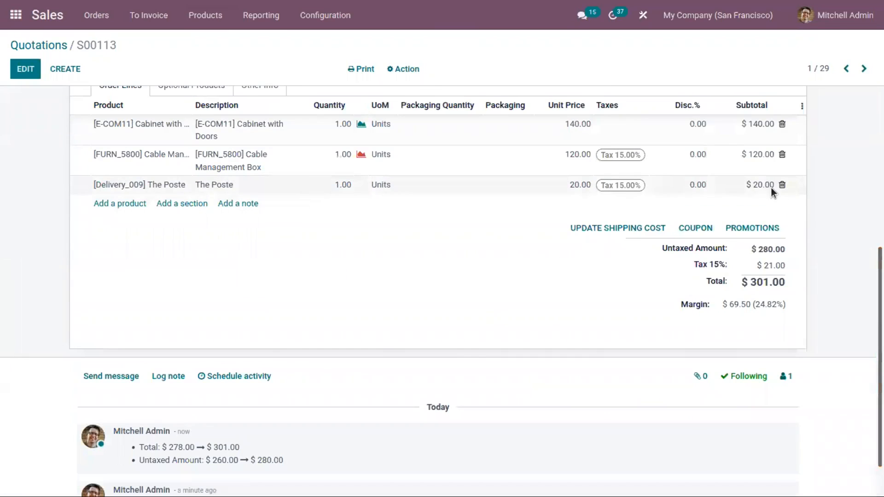
# Open the promotion or coupon code entry for the quotation and cancel it without entering a code
pyautogui.scroll(3, 645, 341)
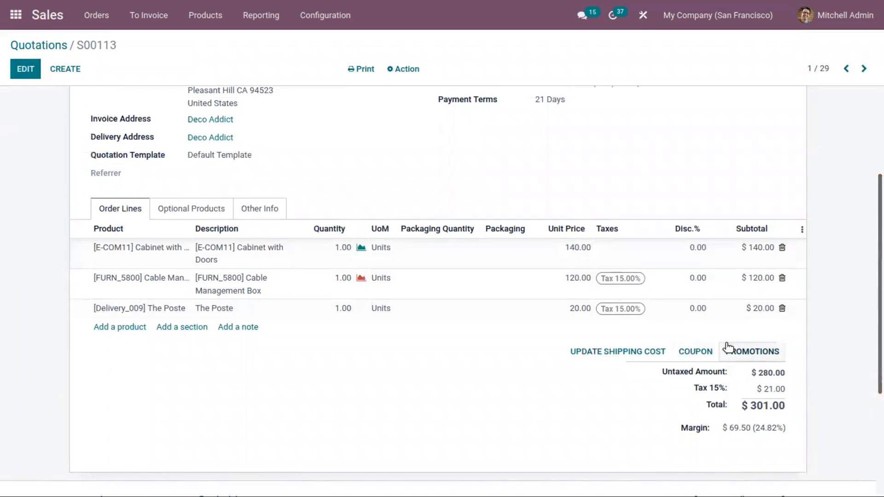
pyautogui.click(697, 352)
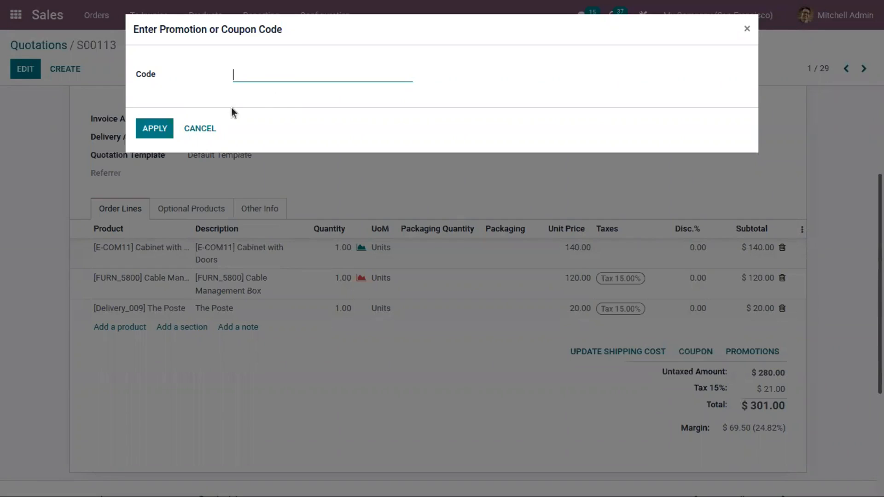
pyautogui.click(204, 129)
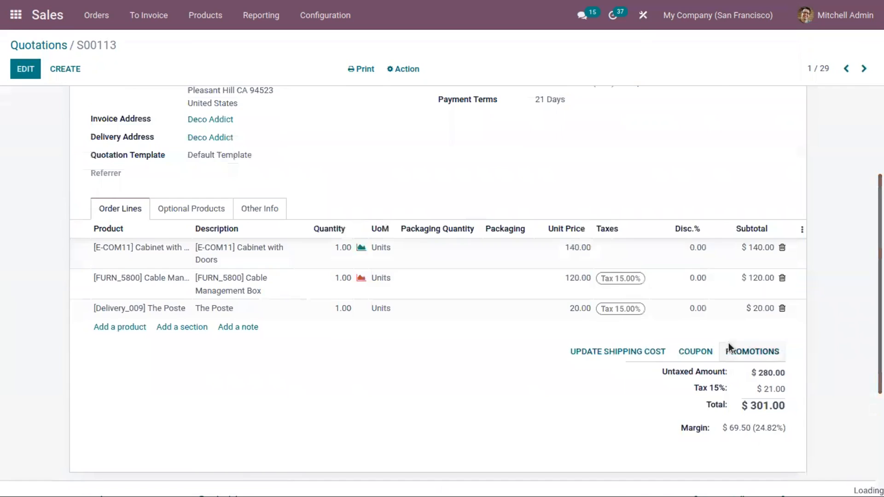
# Examine the quotation's order lines, totals and margin
pyautogui.scroll(3, 728, 343)
pyautogui.scroll(-4, 708, 366)
pyautogui.scroll(1, 708, 366)
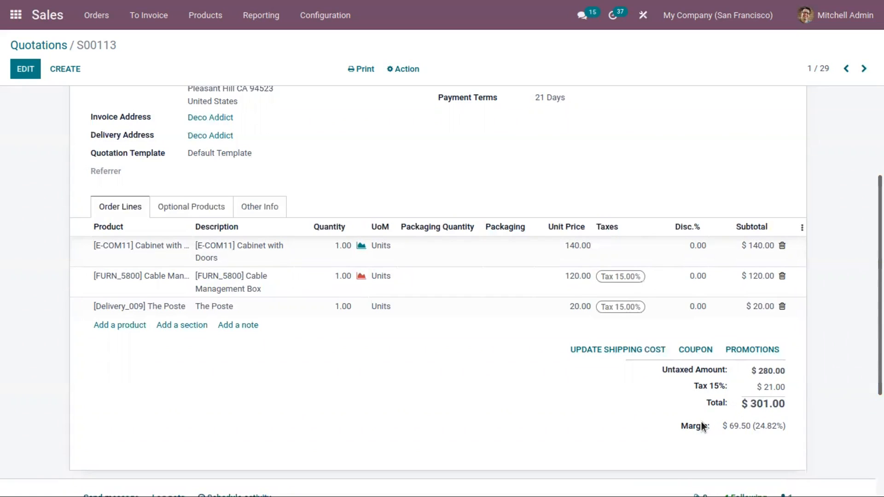
pyautogui.moveTo(754, 426); pyautogui.dragTo(783, 427)
pyautogui.click(760, 417)
# Examine the quotation's other information, including the online signature and online payment options
pyautogui.moveTo(879, 378); pyautogui.dragTo(880, 290)
pyautogui.click(249, 354)
pyautogui.moveTo(880, 249); pyautogui.dragTo(879, 362)
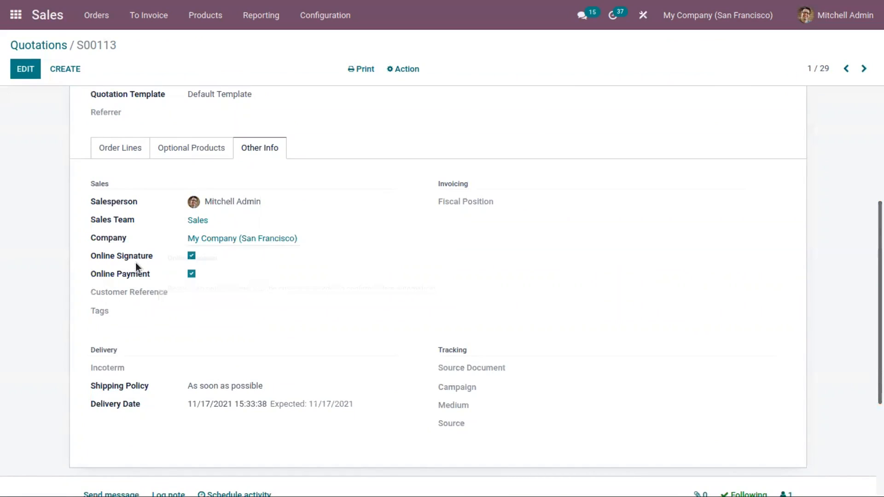
pyautogui.moveTo(134, 256)
# Edit the quotation's other information and add the Product tag
pyautogui.click(16, 71)
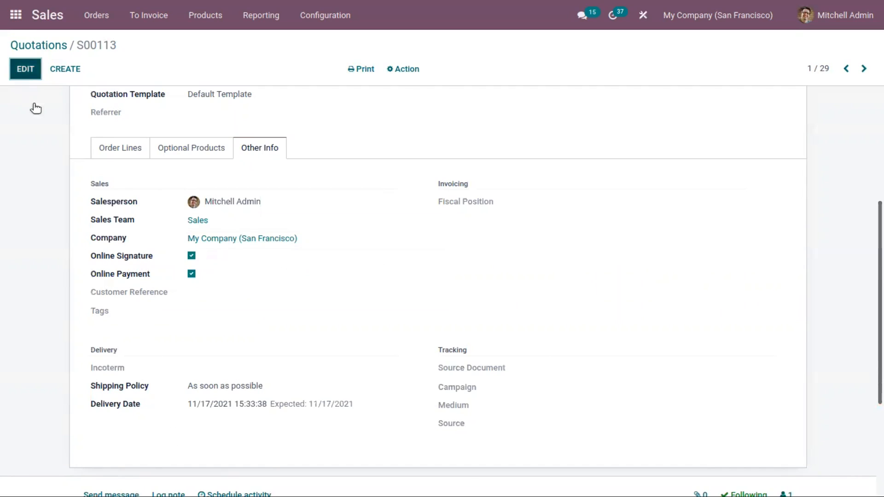
pyautogui.scroll(-4, 248, 213)
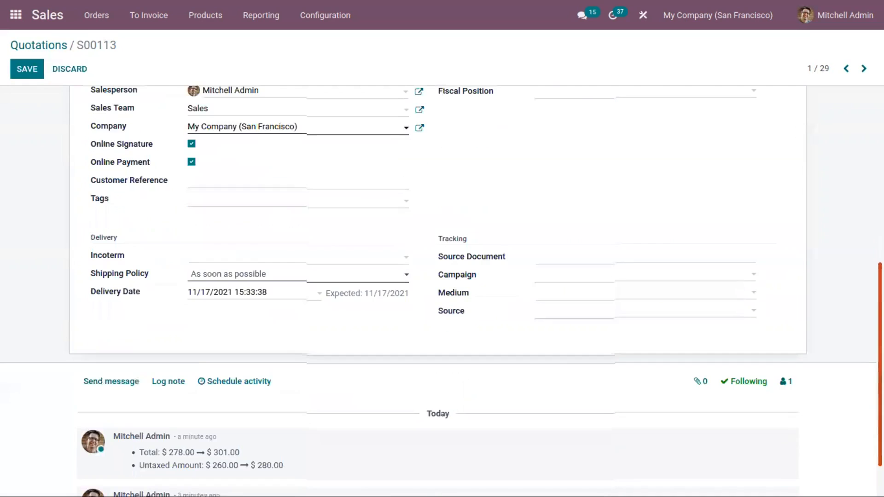
pyautogui.click(244, 200)
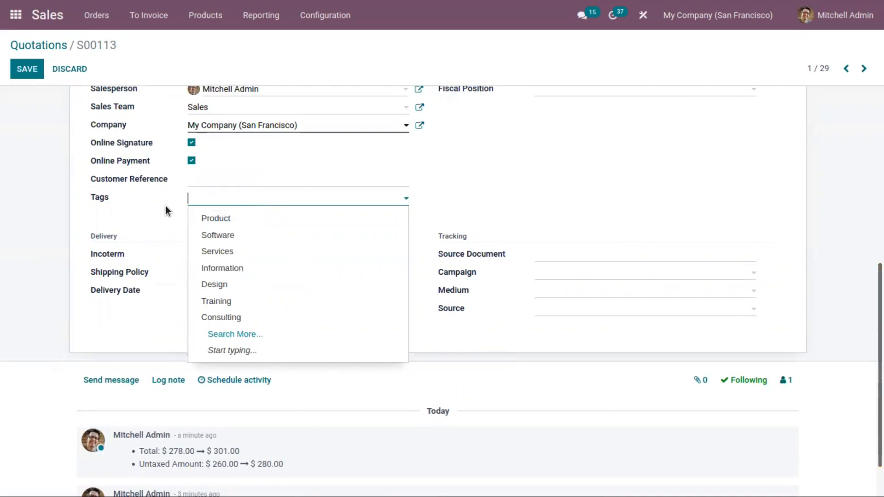
pyautogui.click(261, 220)
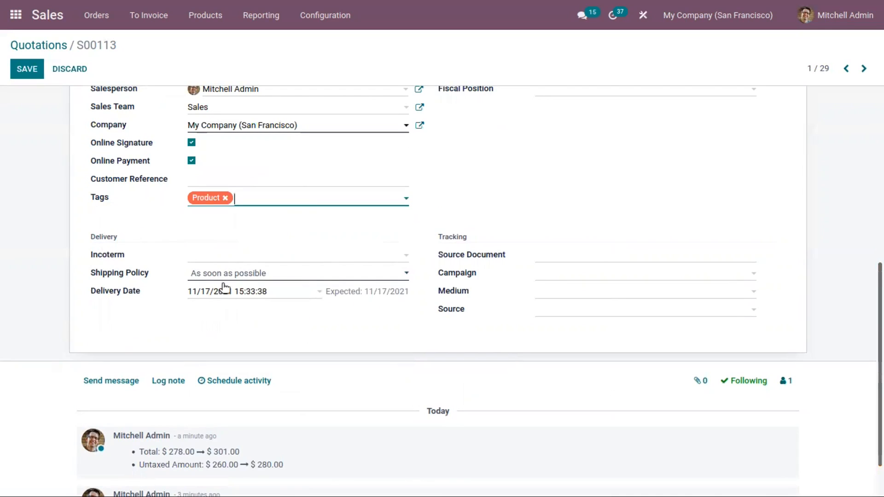
# Examine the quotation's shipping policy options and delivery date without changing them
pyautogui.click(213, 273)
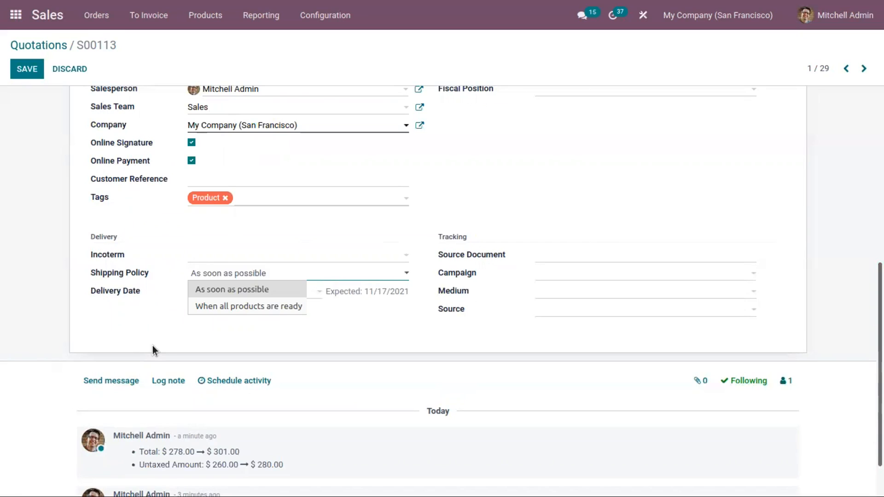
pyautogui.click(153, 345)
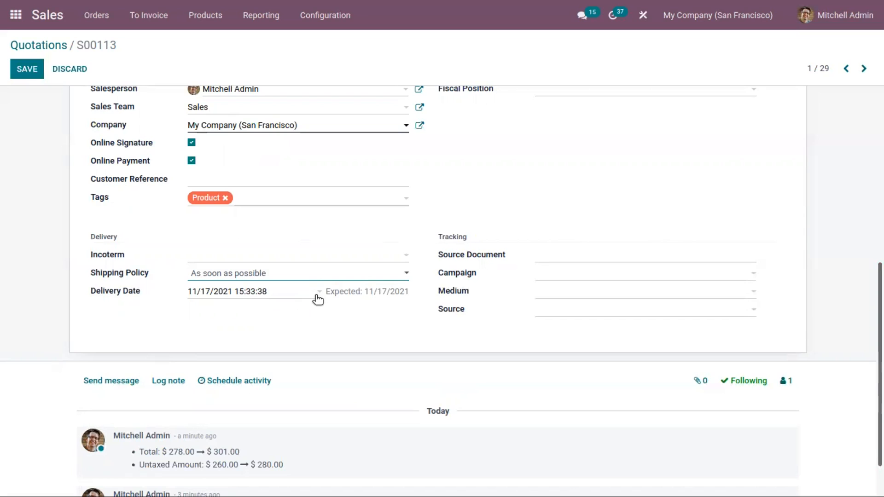
pyautogui.scroll(3, 879, 363)
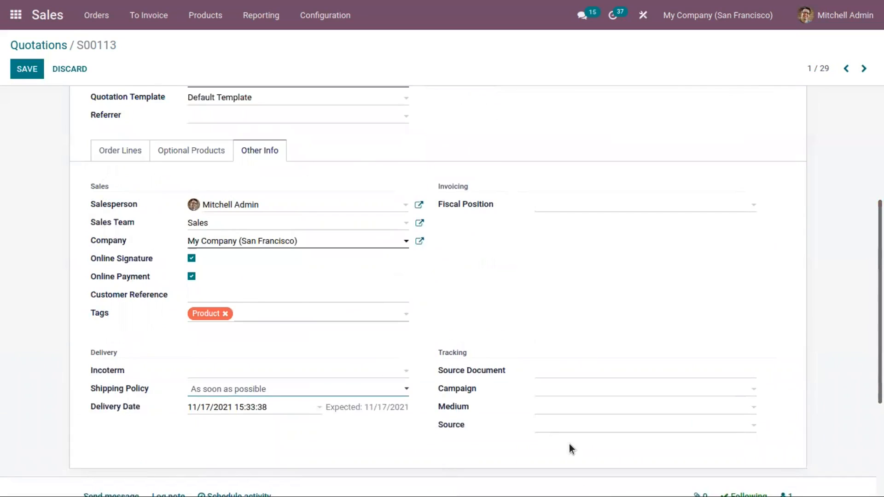
# Set the quotation's fiscal position to Automatic Tax Mapping (TaxCloud), return to the order lines and save
pyautogui.click(545, 210)
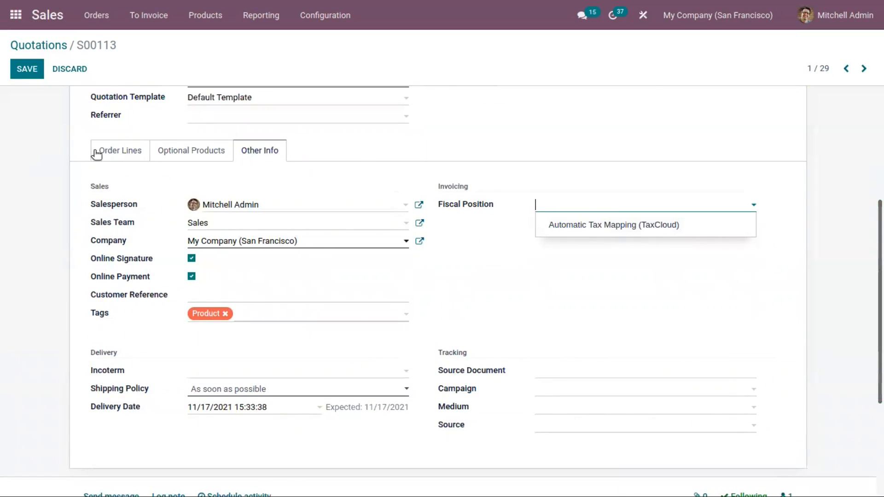
pyautogui.click(574, 231)
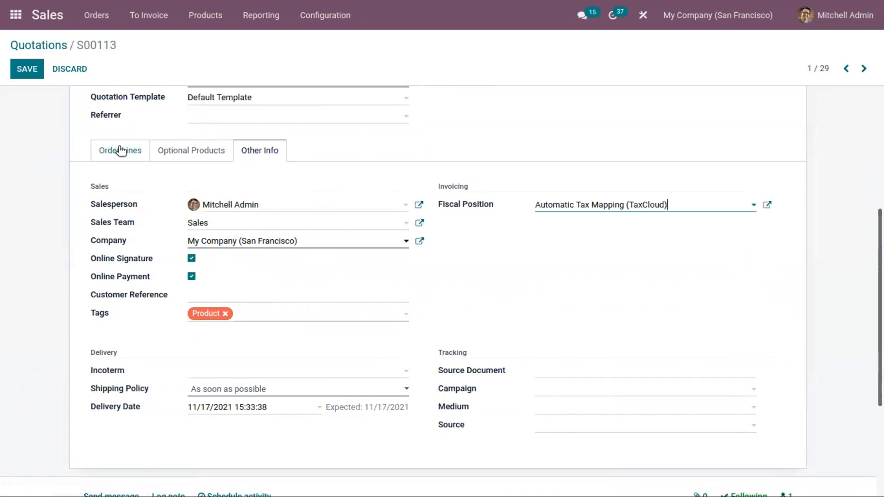
pyautogui.click(121, 150)
pyautogui.scroll(5, 442, 276)
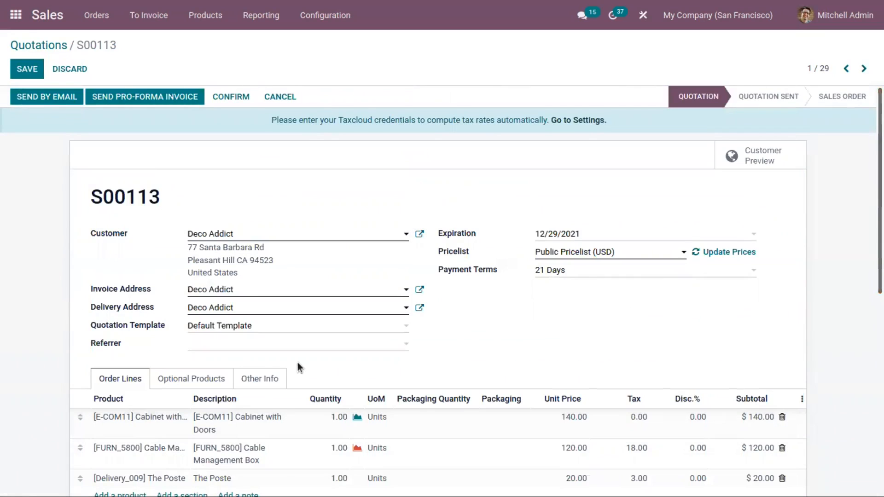
pyautogui.click(35, 69)
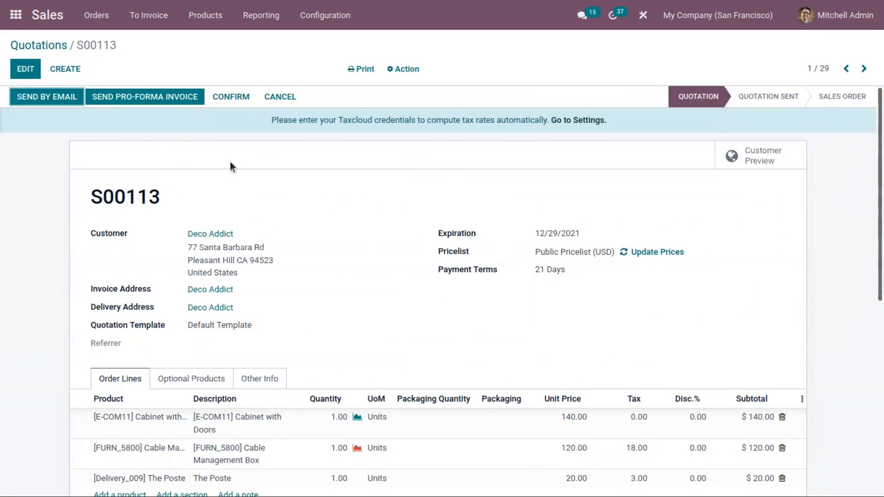
# Preview the quotation as it appears in the customer portal and return to edit mode
pyautogui.click(782, 152)
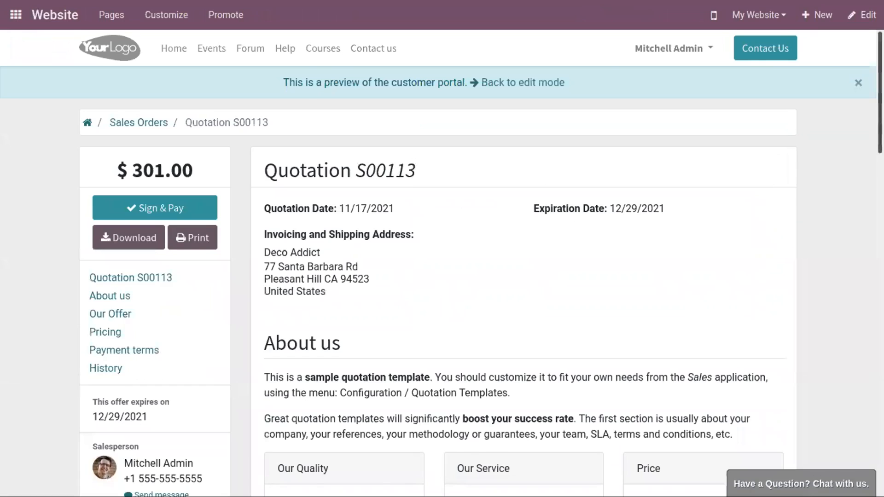
pyautogui.scroll(-7, 793, 122)
pyautogui.scroll(7, 442, 261)
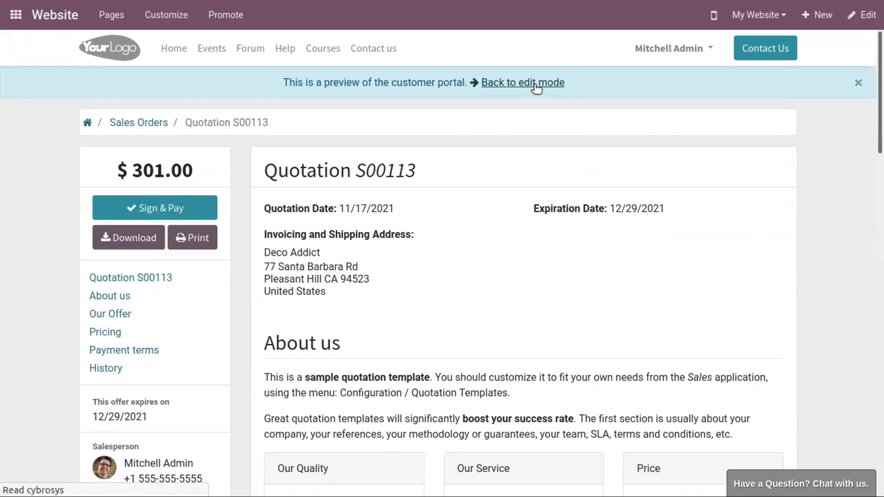
pyautogui.click(535, 84)
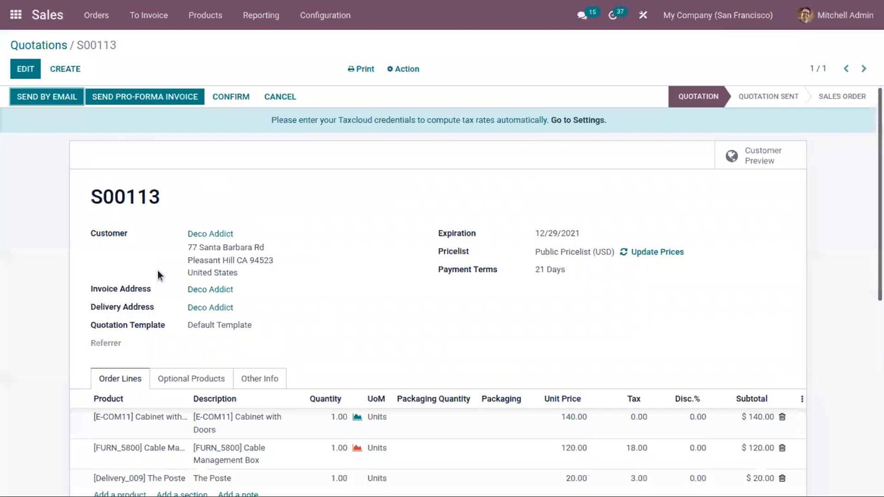
# Clear the fiscal position in the quotation's other information and save the quotation
pyautogui.click(279, 382)
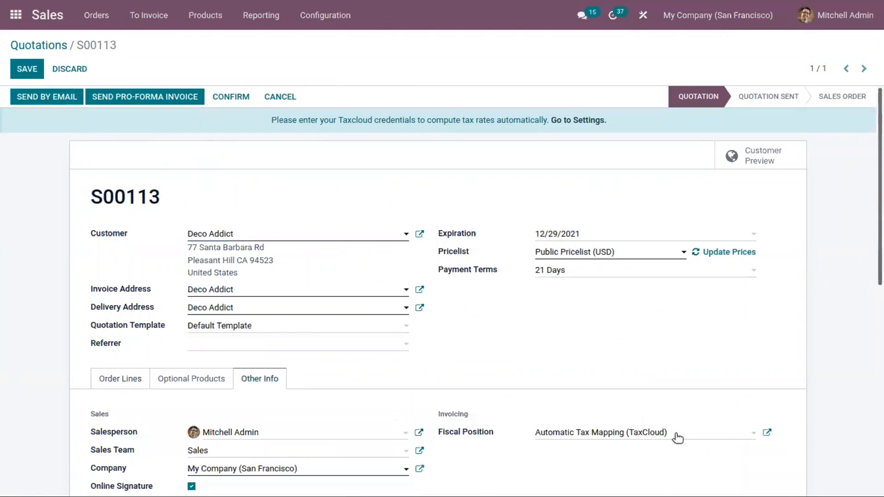
pyautogui.moveTo(665, 435); pyautogui.dragTo(498, 436)
pyautogui.press('BackSpace')
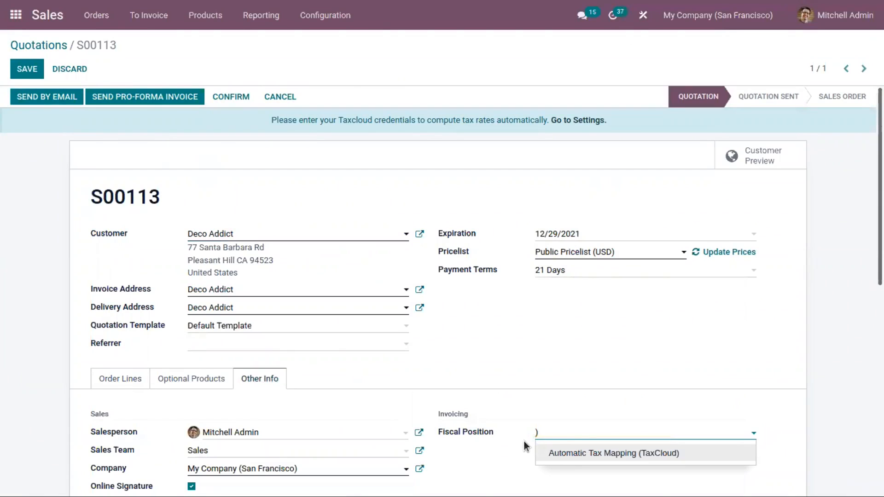
pyautogui.click(555, 434)
pyautogui.press('BackSpace')
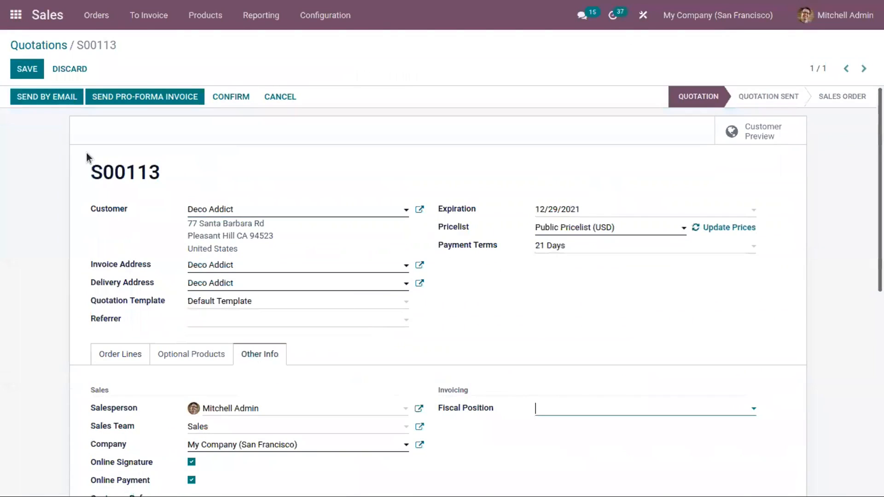
pyautogui.click(35, 68)
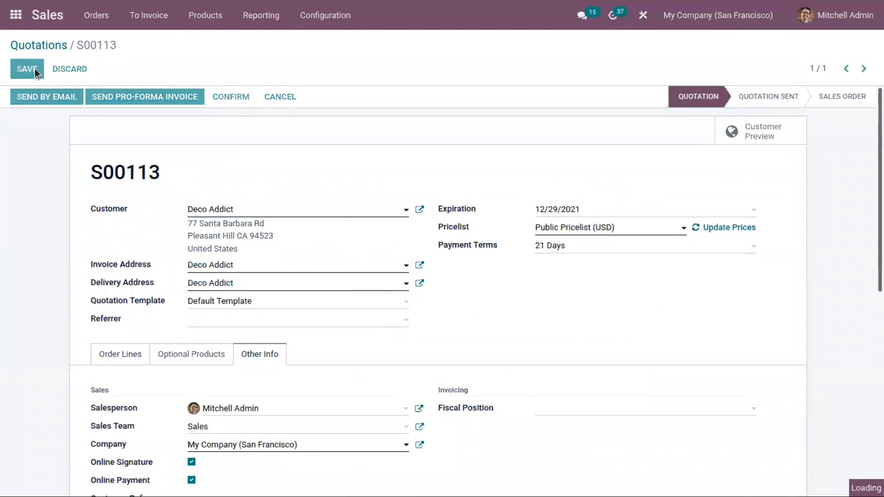
# Send the quotation by email to Deco Addict with its PDF attached and confirm it as a sales order
pyautogui.click(40, 102)
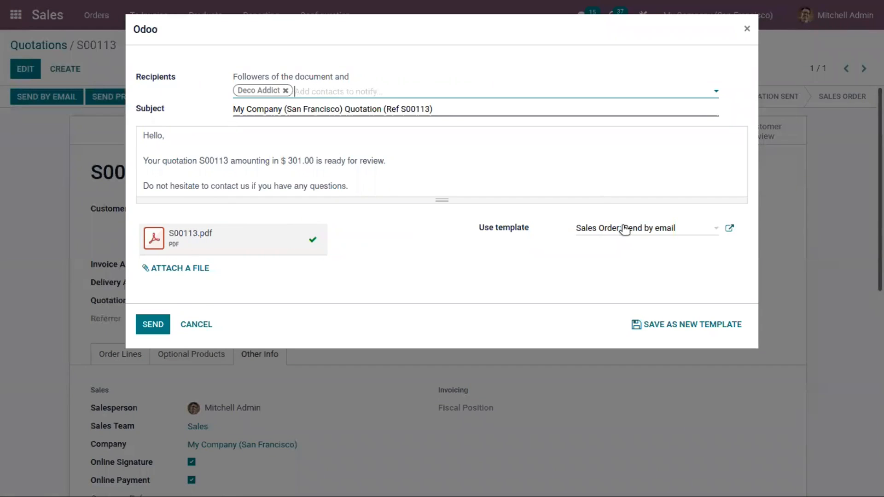
pyautogui.click(151, 328)
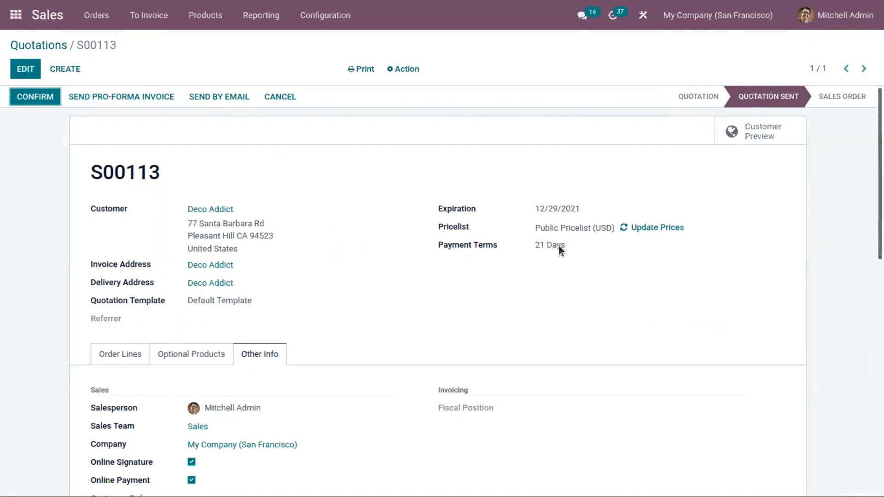
pyautogui.click(28, 98)
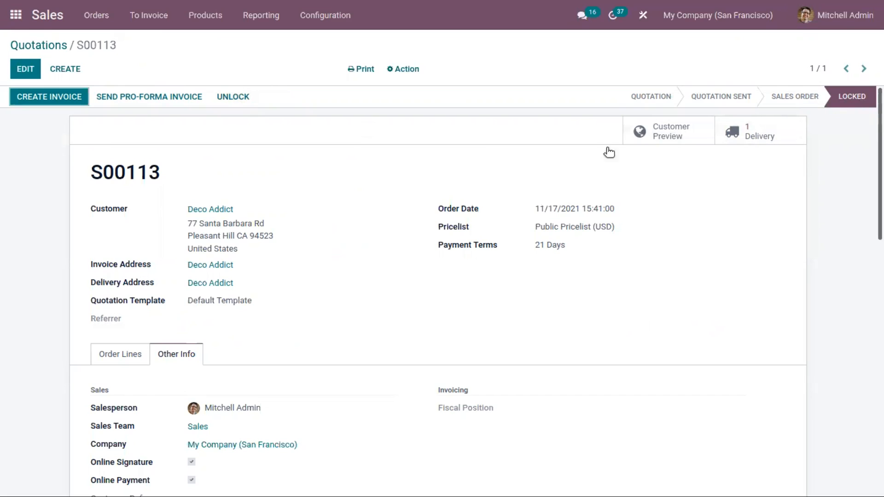
# Turn off Lock Confirmed Sales in the Sales settings and discard the unsaved change
pyautogui.click(310, 19)
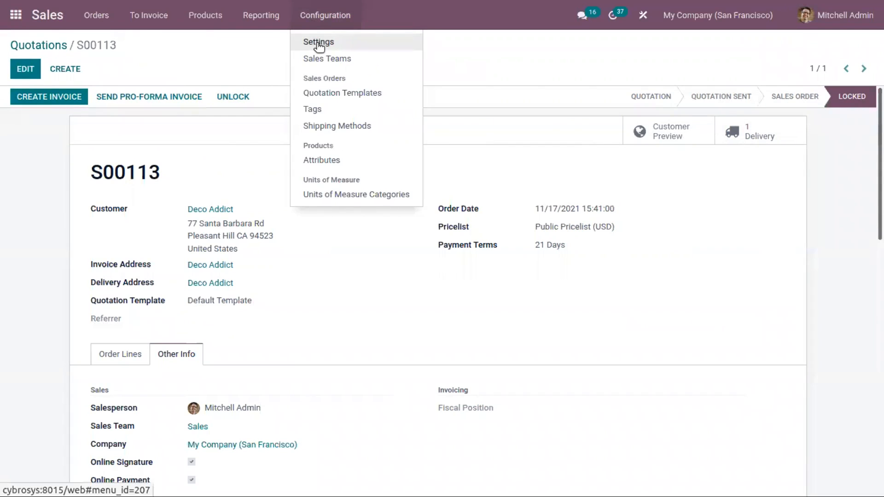
pyautogui.click(318, 44)
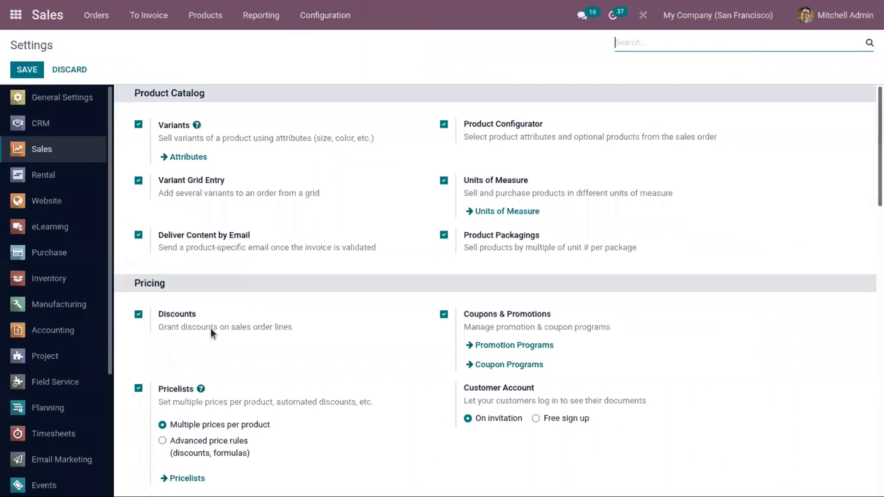
pyautogui.scroll(-8, 497, 289)
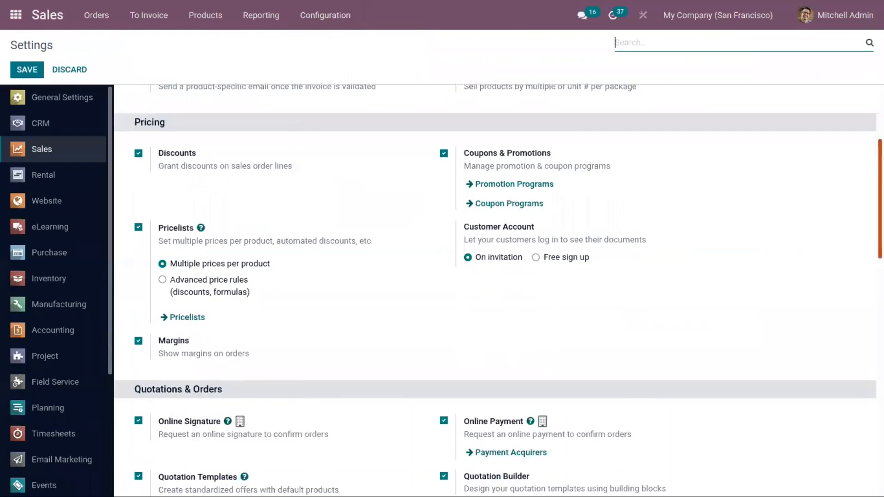
pyautogui.scroll(-3, 510, 297)
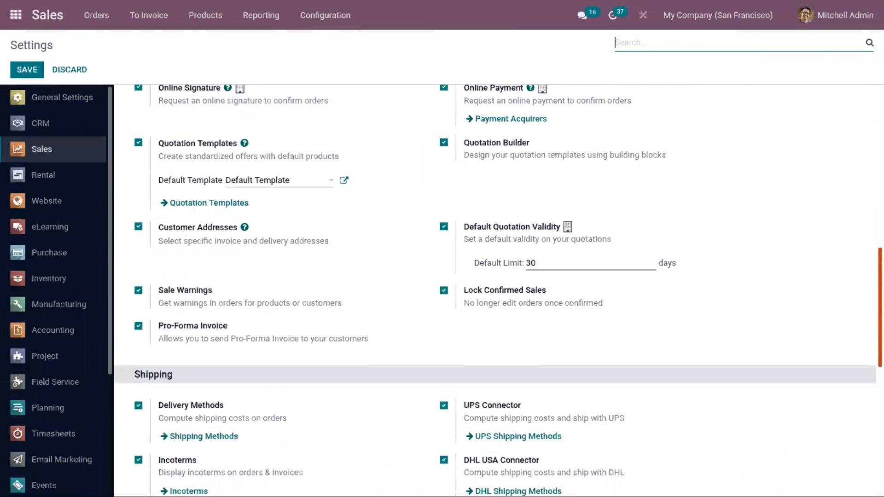
pyautogui.click(443, 288)
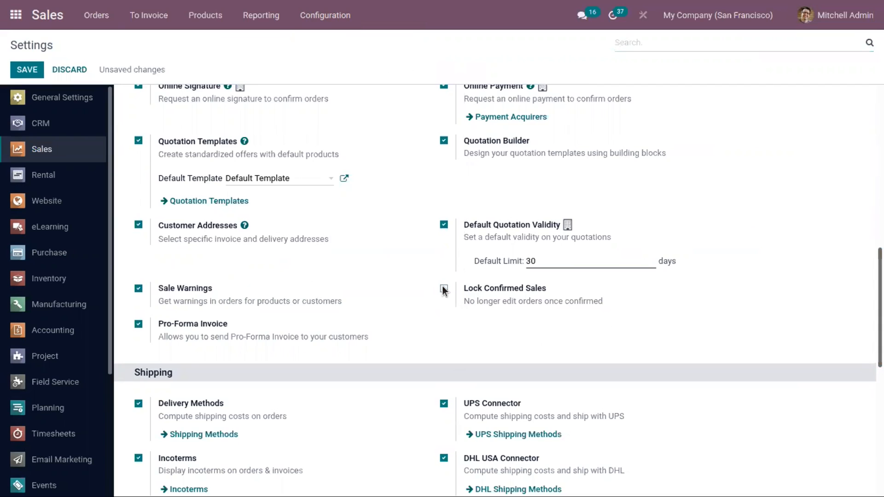
pyautogui.scroll(15, 274, 164)
pyautogui.click(96, 18)
pyautogui.click(102, 39)
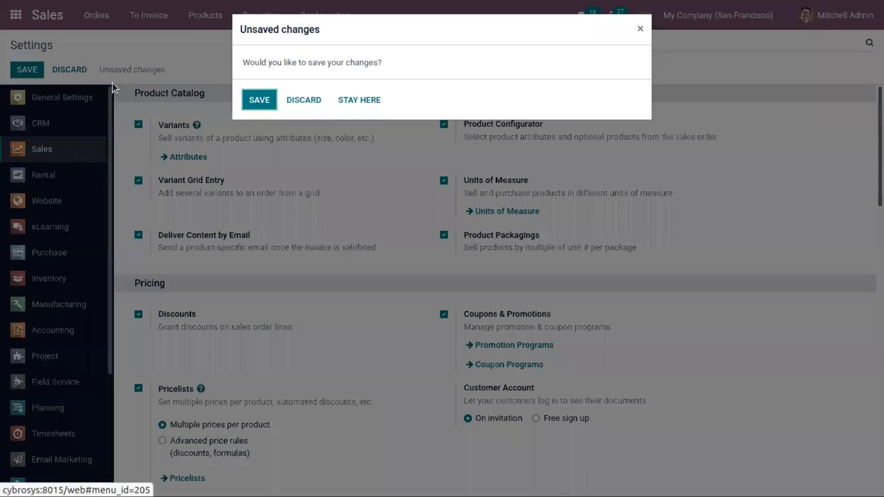
pyautogui.click(308, 100)
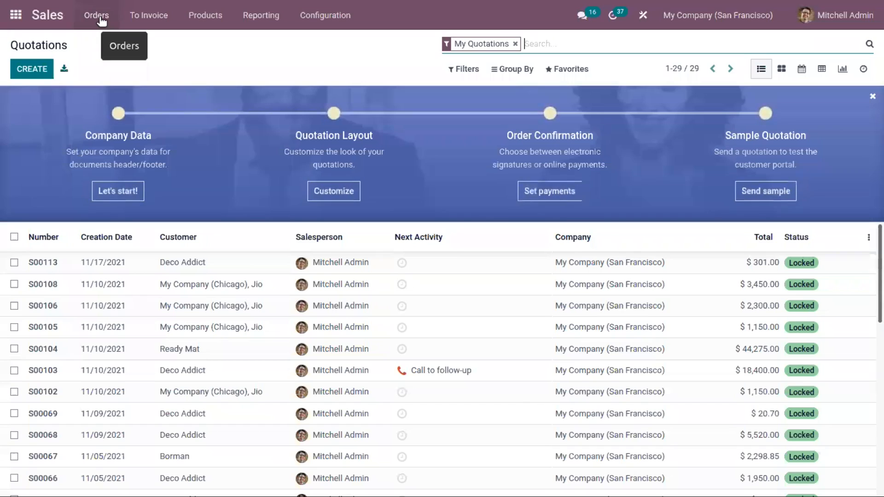
# Open the newest Deco Addict order, dated 11/17/2021, from the list of sales orders
pyautogui.click(102, 15)
pyautogui.click(105, 59)
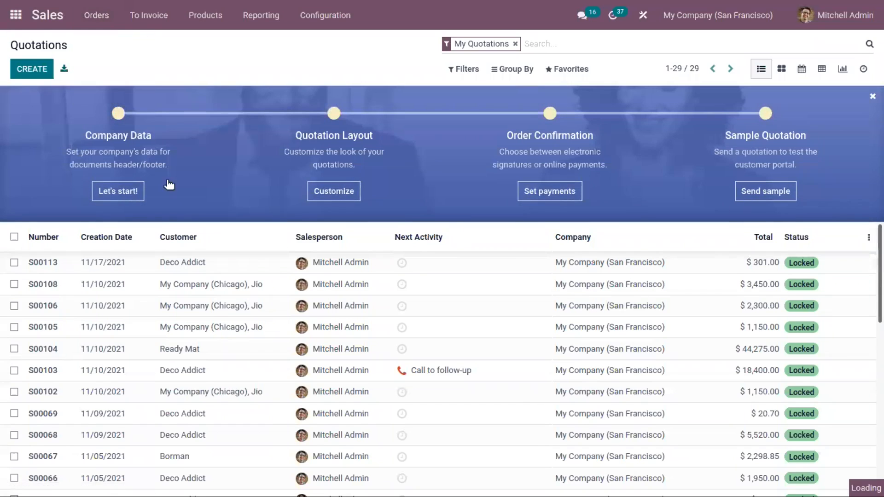
pyautogui.click(191, 129)
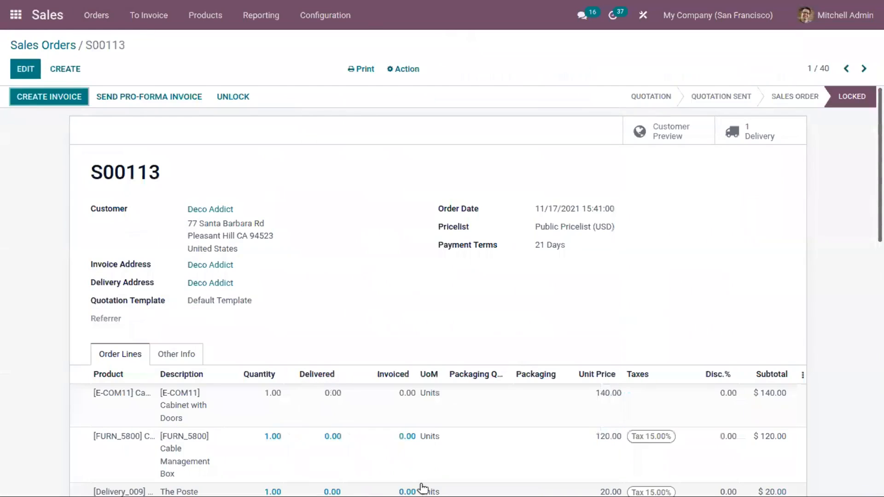
pyautogui.click(52, 44)
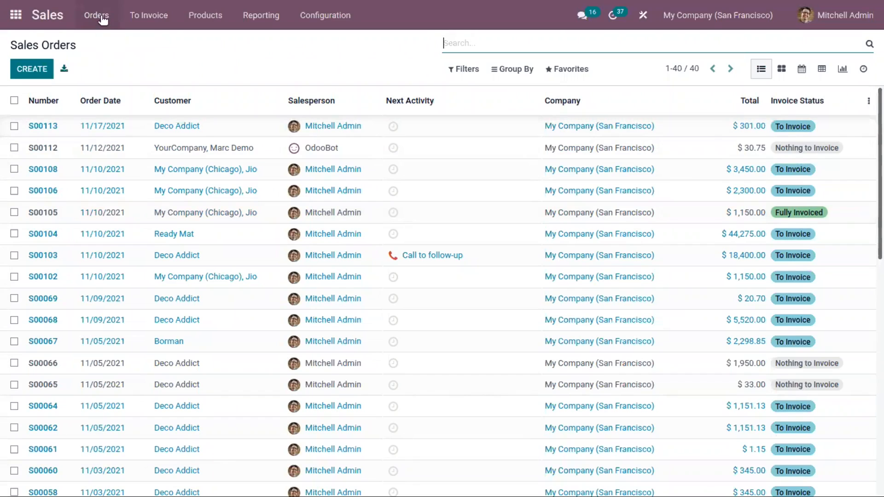
pyautogui.click(158, 126)
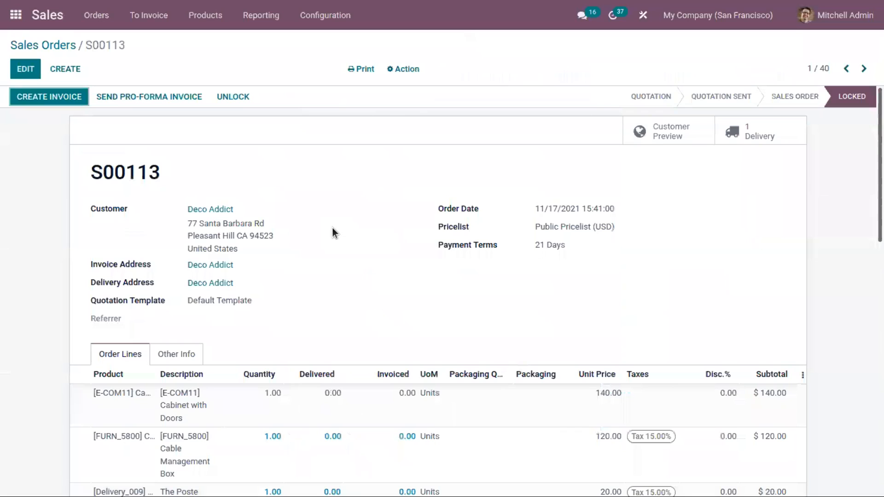
# Open the sales order's delivery and examine its operations and detailed operations for product availability
pyautogui.click(748, 122)
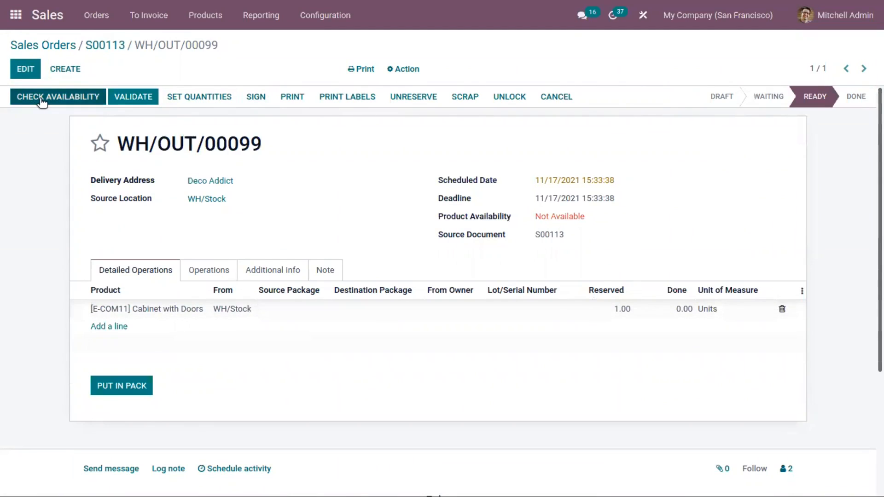
pyautogui.click(214, 274)
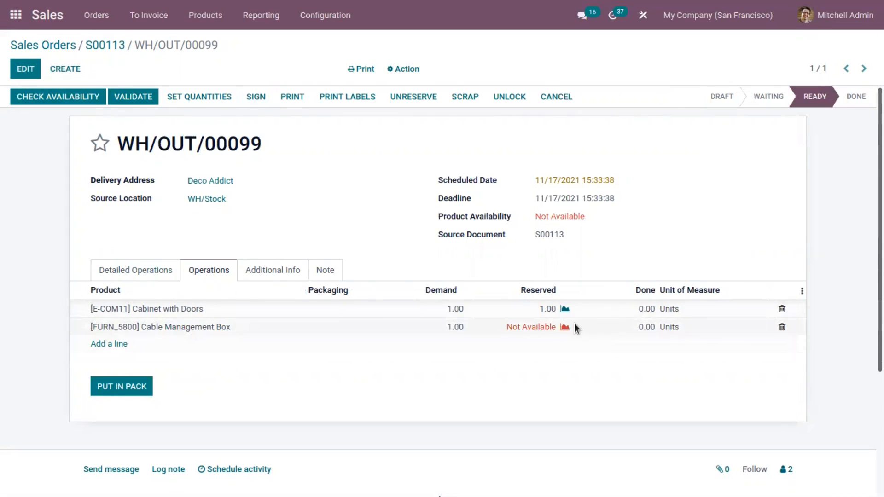
pyautogui.click(147, 270)
# Validate the delivery and process it without a backorder for the remaining products
pyautogui.click(125, 100)
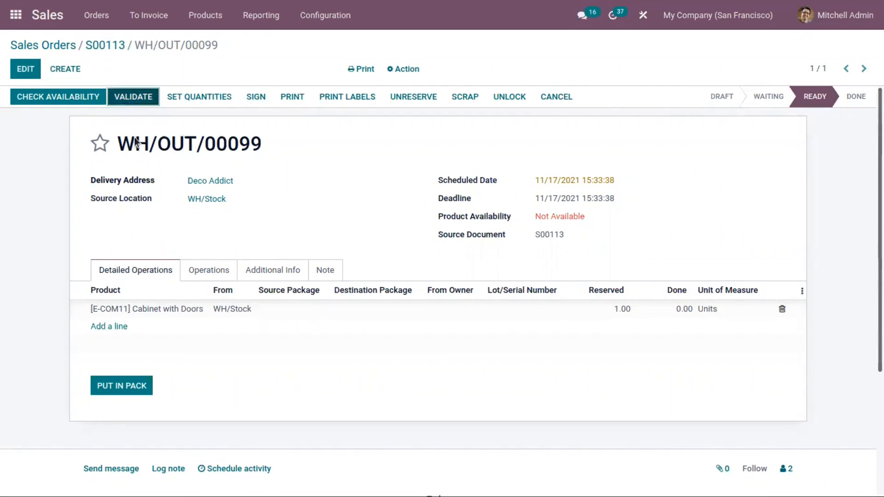
pyautogui.click(152, 133)
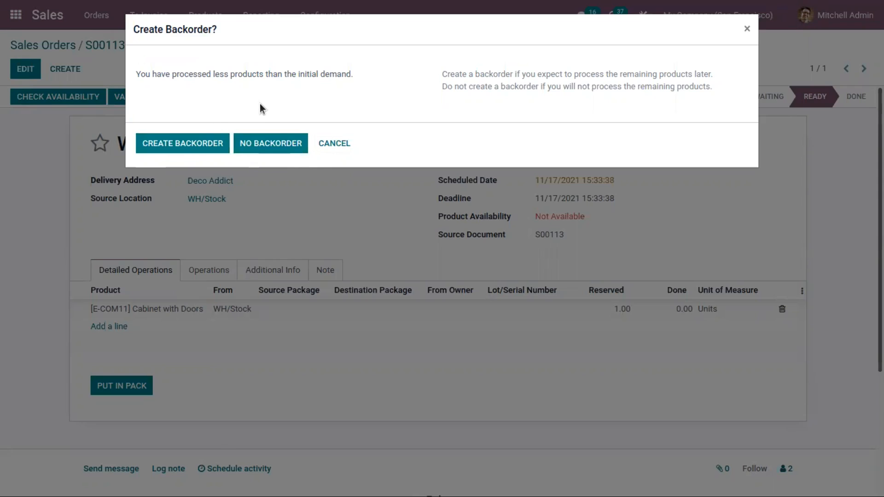
pyautogui.click(280, 144)
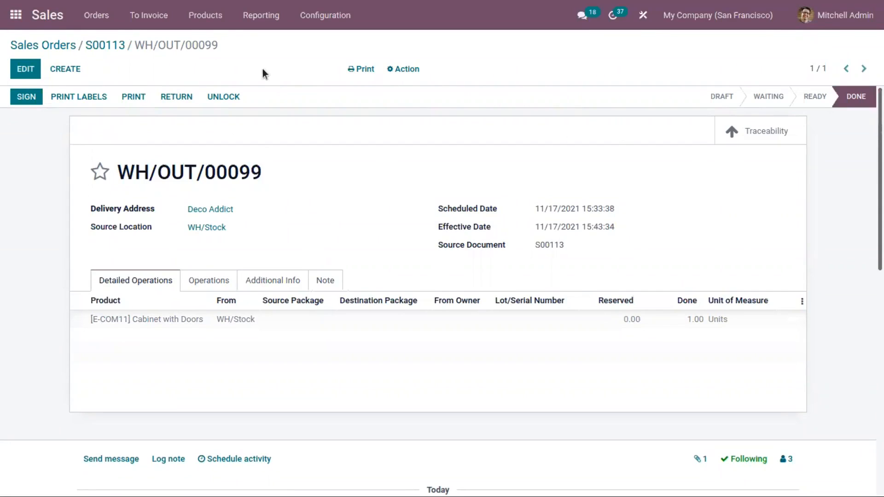
# Return to the Deco Addict sales order, create a regular invoice from it and confirm that invoice
pyautogui.click(105, 48)
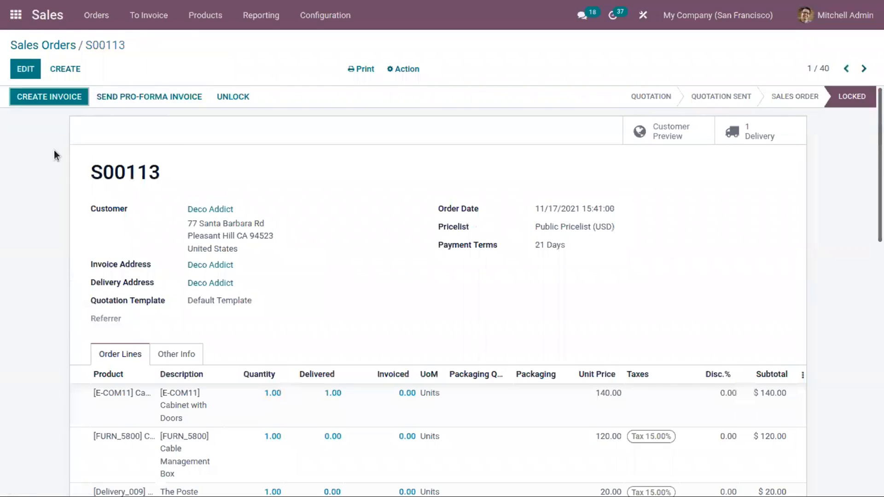
pyautogui.click(57, 105)
pyautogui.click(75, 97)
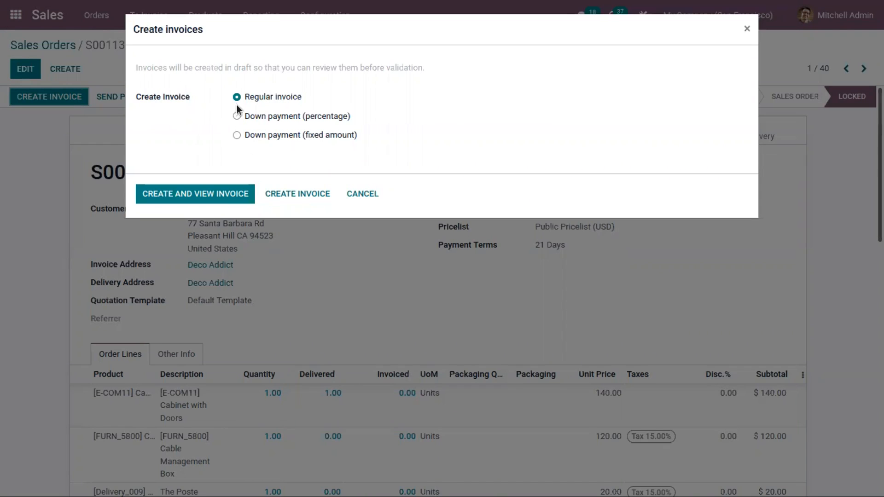
pyautogui.click(216, 200)
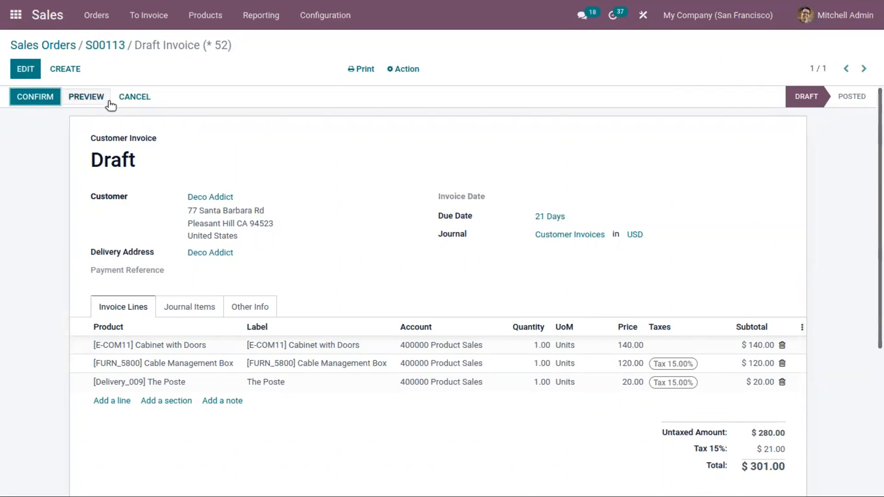
pyautogui.click(36, 99)
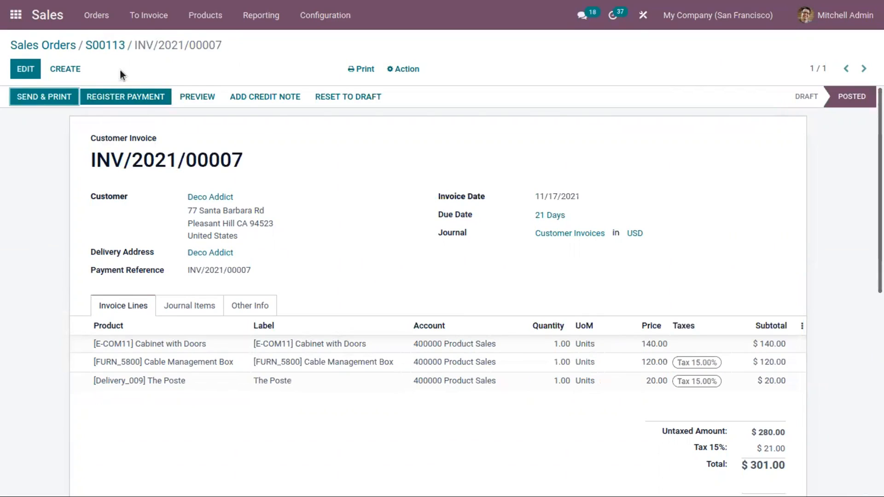
# Register the payment for the confirmed Deco Addict invoice and return to the list of sales orders
pyautogui.click(131, 97)
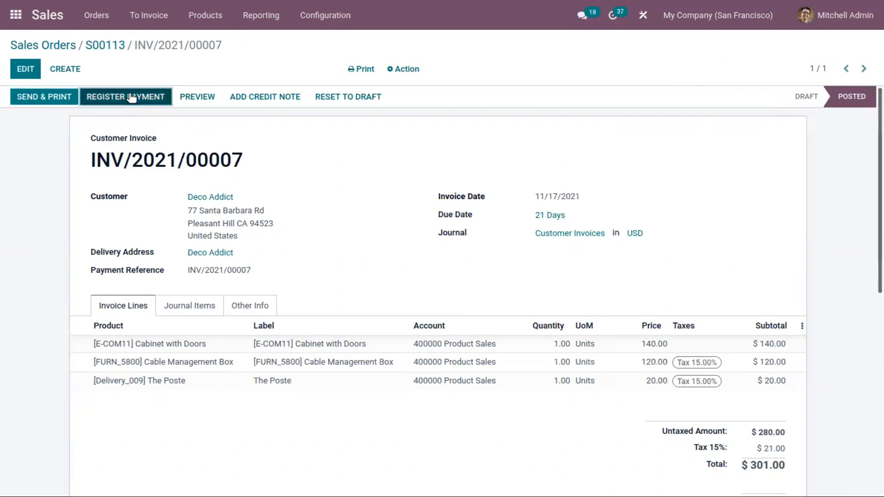
pyautogui.click(188, 164)
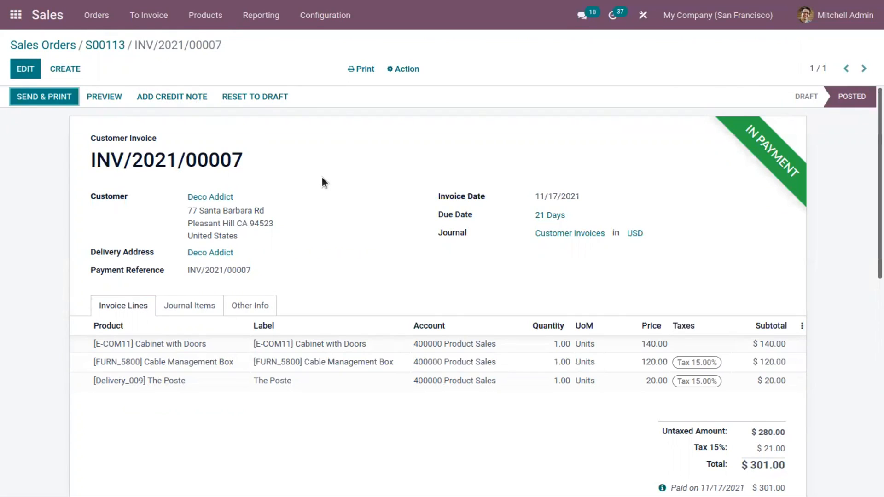
pyautogui.click(107, 46)
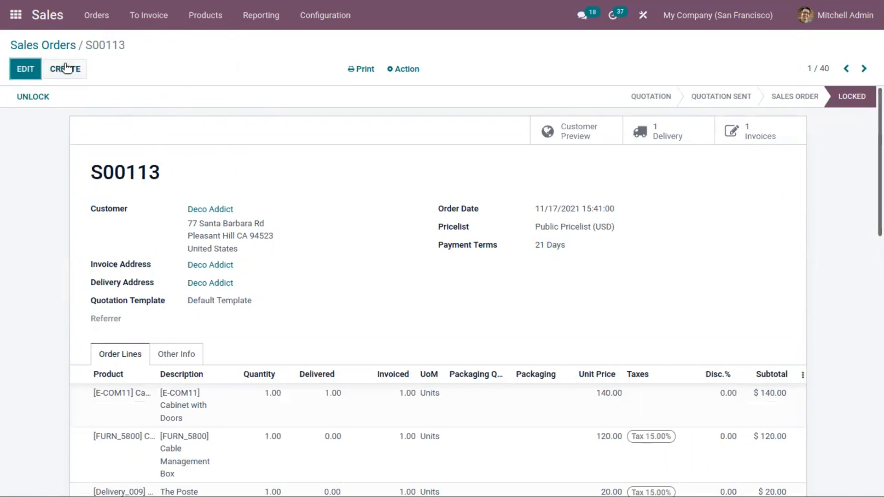
pyautogui.click(60, 47)
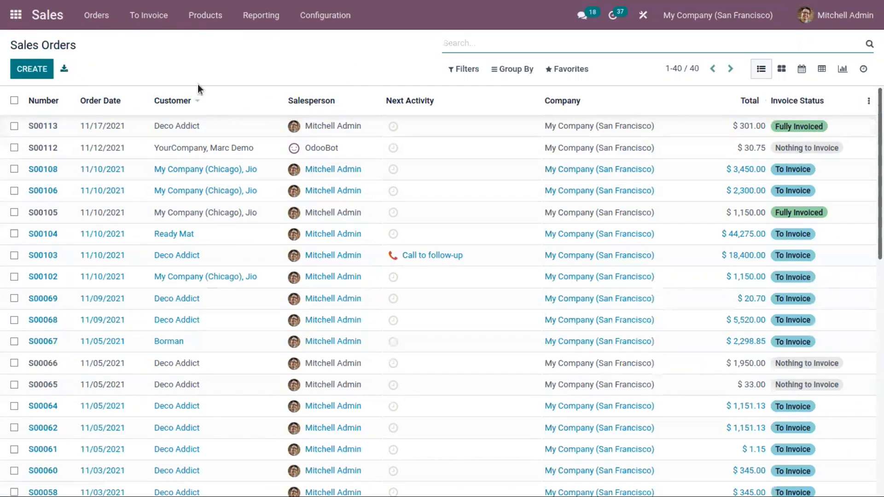
# Examine the lines, optional products and confirmation options of the 4 Person Desk quotation template
pyautogui.click(110, 18)
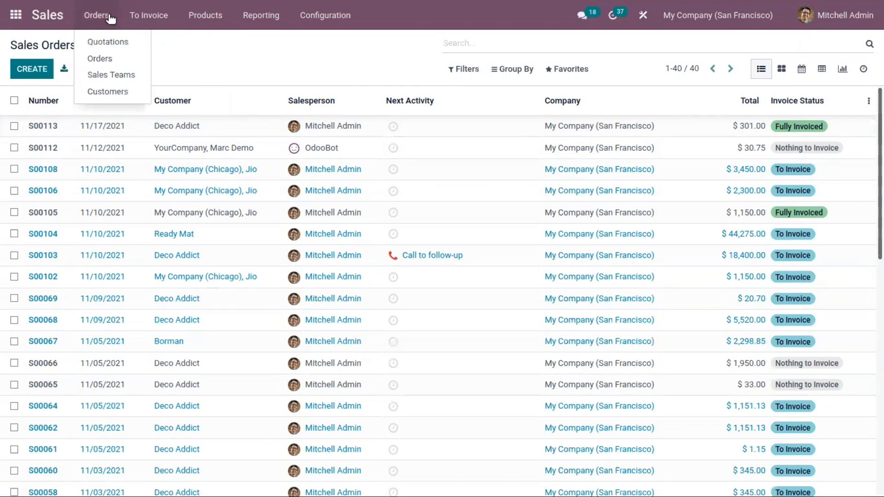
pyautogui.click(311, 58)
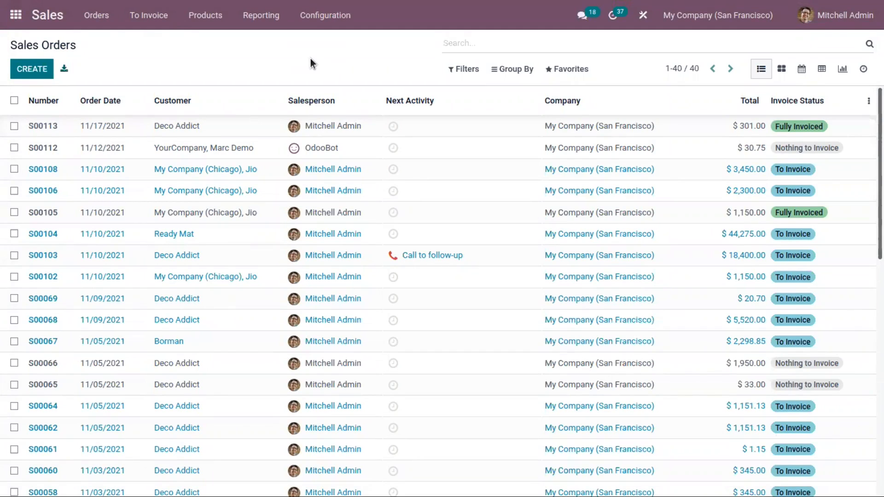
pyautogui.click(323, 16)
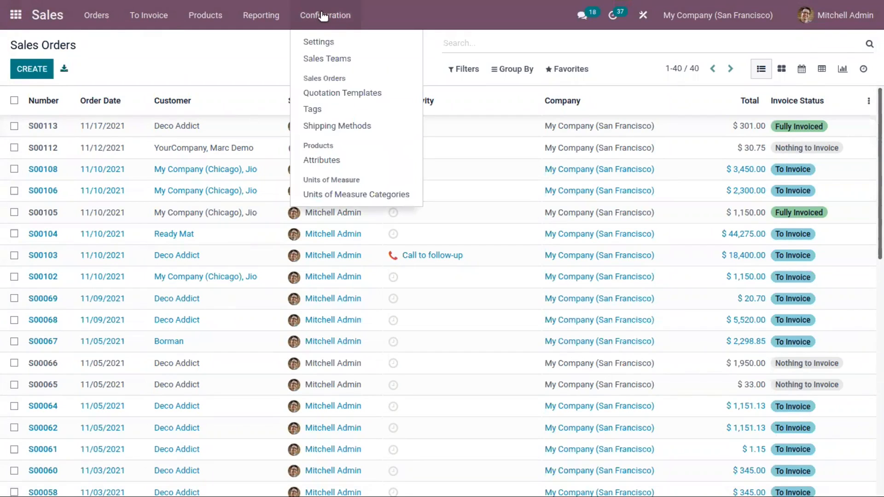
pyautogui.click(352, 91)
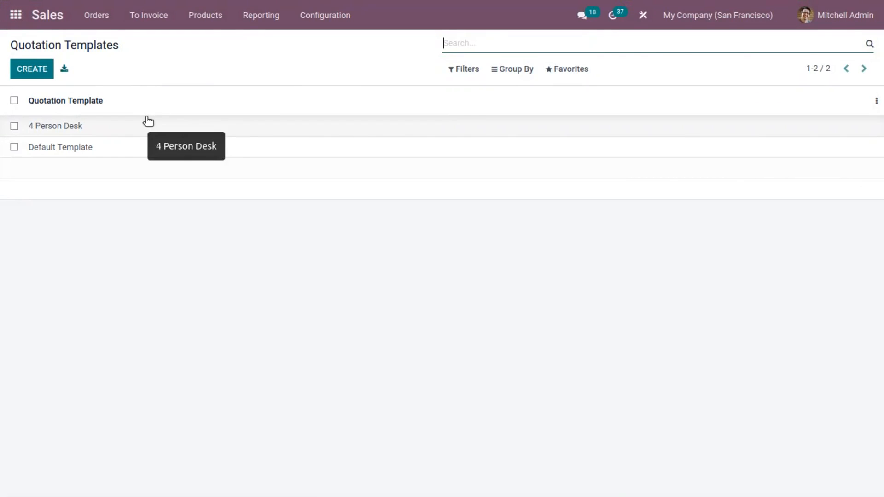
pyautogui.click(114, 125)
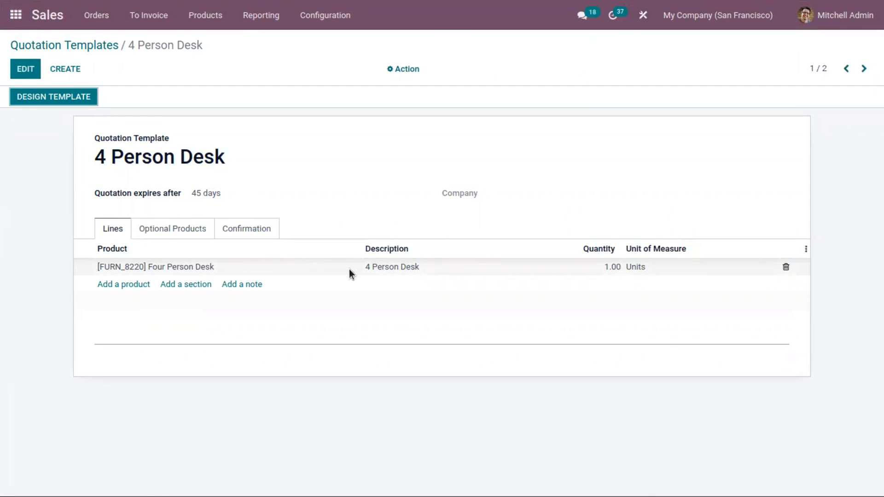
pyautogui.click(149, 229)
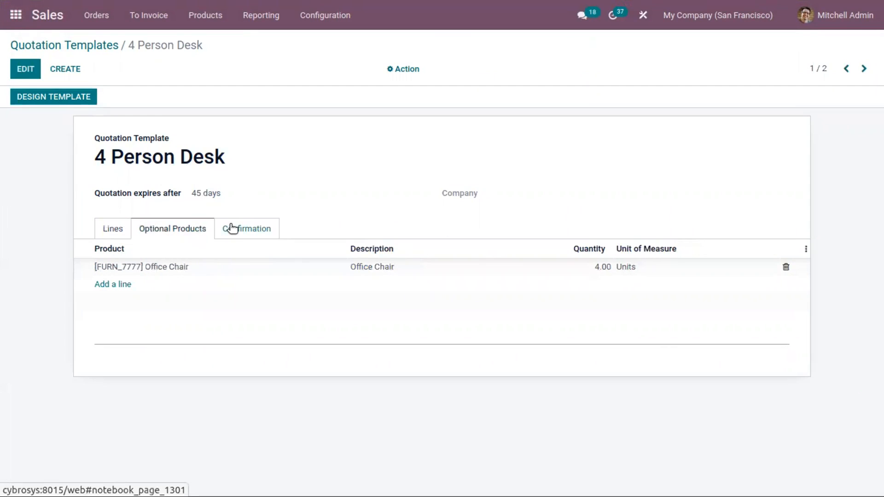
pyautogui.click(251, 229)
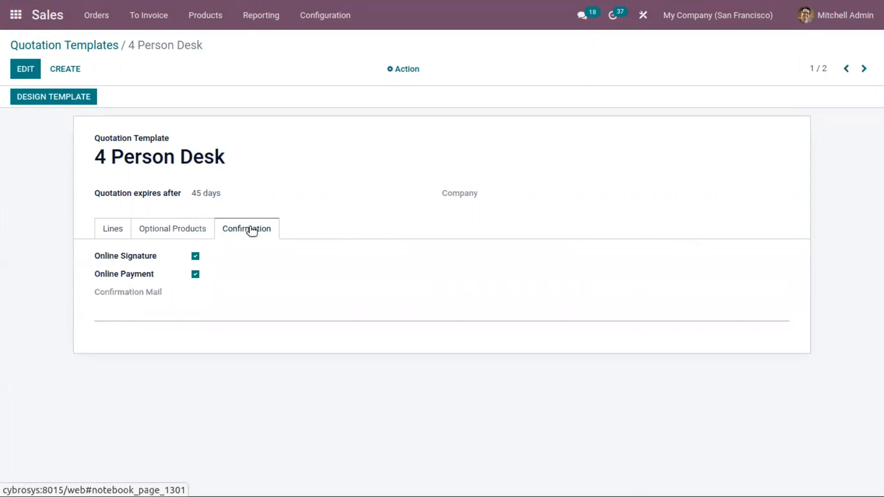
pyautogui.click(113, 229)
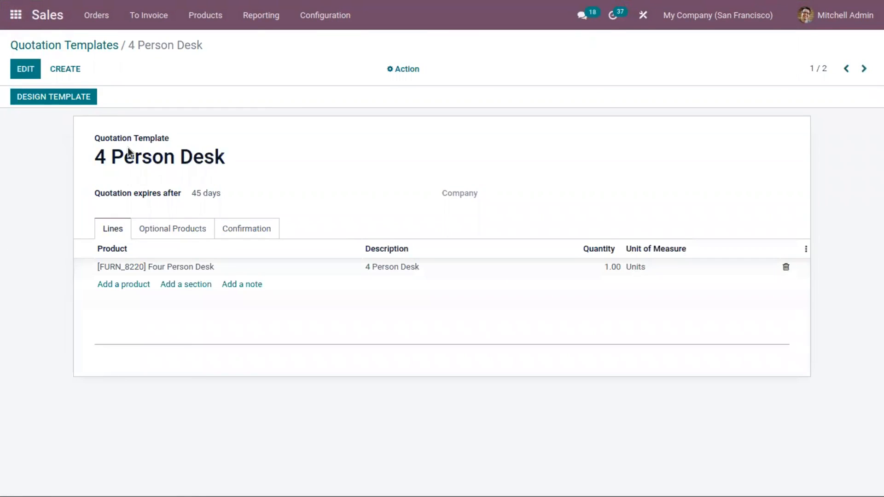
pyautogui.click(86, 43)
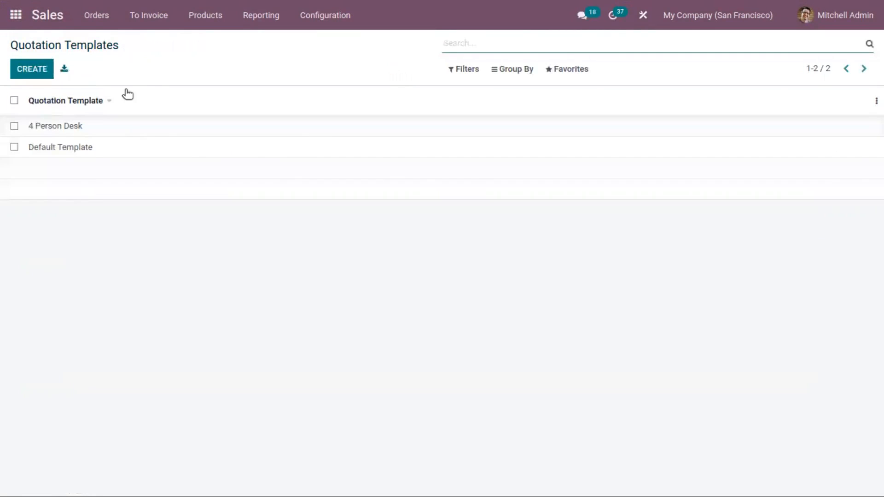
# Create a new quotation for Deco Addict using the 4 Person Desk template and check its optional products
pyautogui.click(97, 15)
pyautogui.click(113, 40)
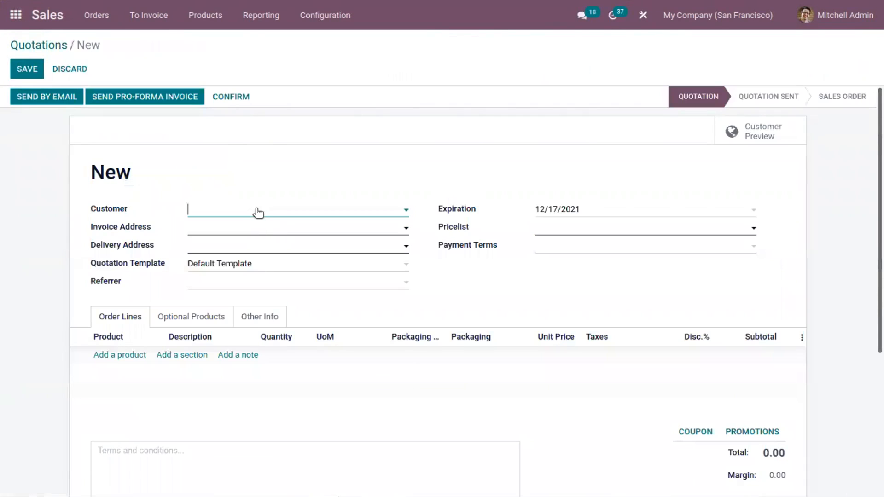
pyautogui.click(257, 210)
pyautogui.click(269, 227)
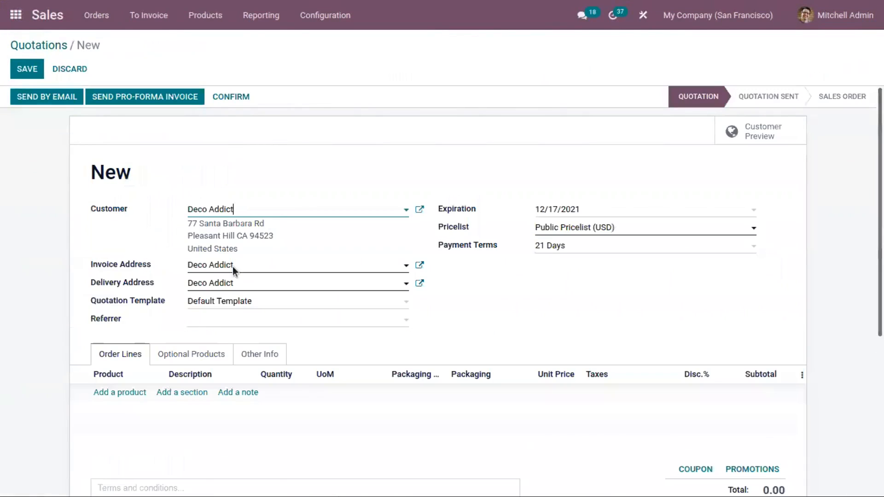
pyautogui.click(213, 302)
pyautogui.click(221, 323)
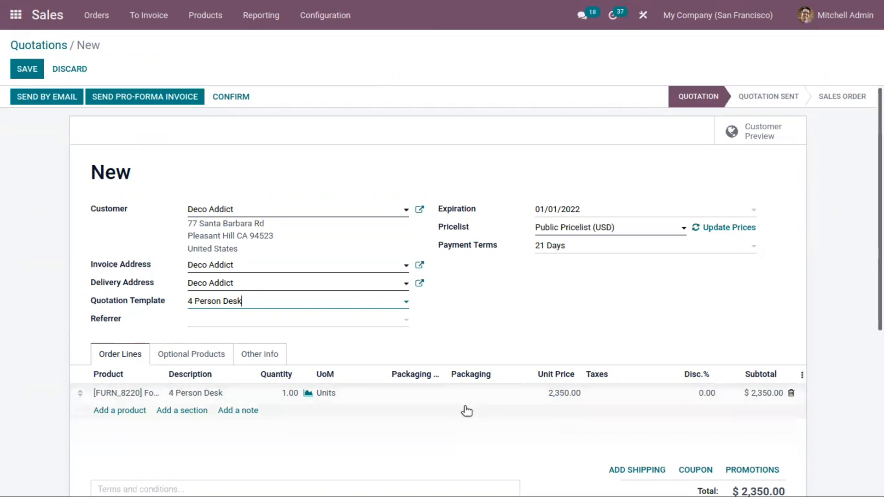
pyautogui.click(173, 355)
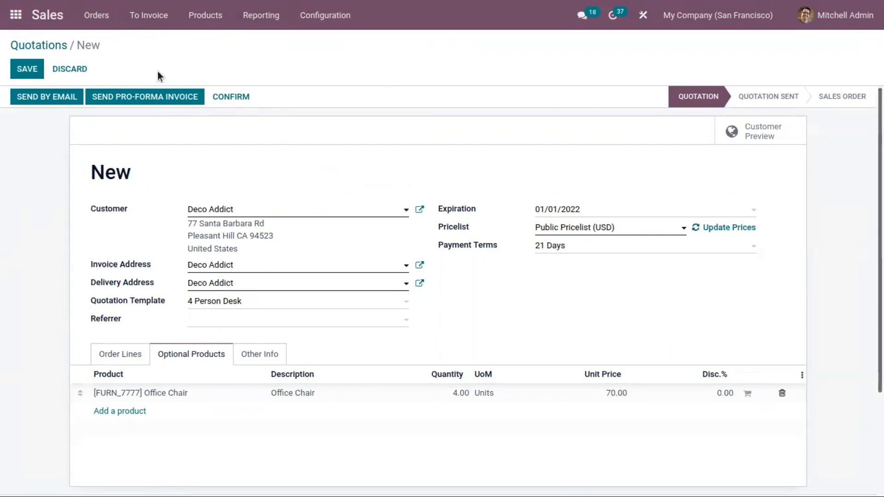
# From the orders to invoice, create and confirm a regular invoice for the $5,520.00 Deco Addict order dated 11/09/2021
pyautogui.click(152, 22)
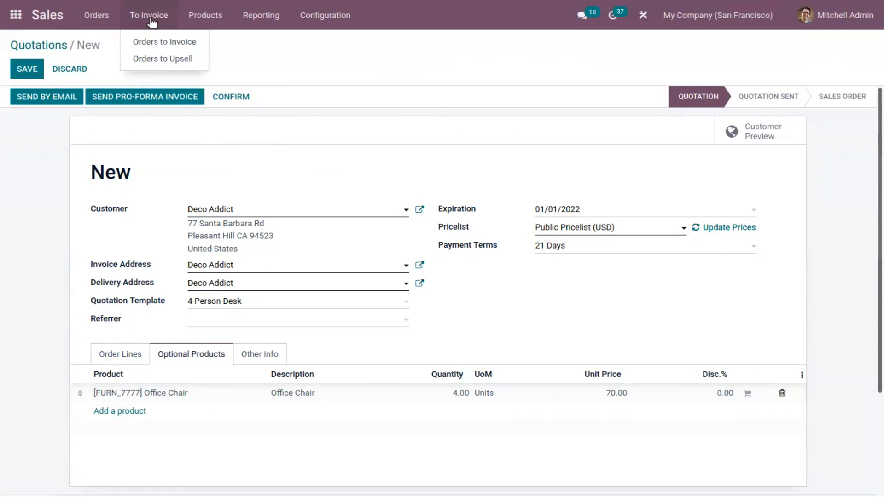
pyautogui.click(159, 37)
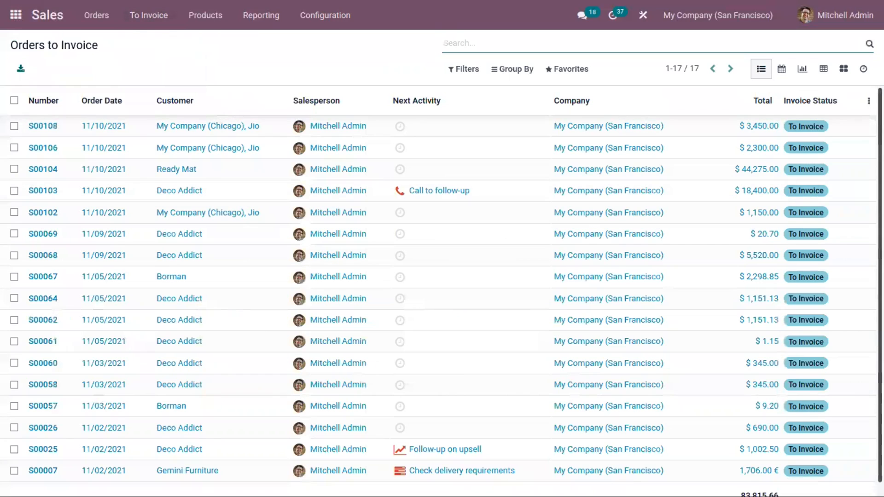
pyautogui.scroll(-1, 442, 285)
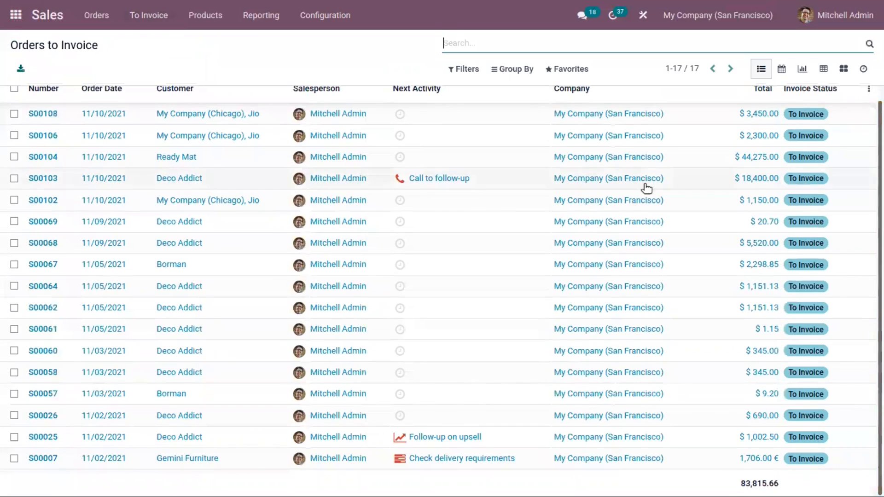
pyautogui.click(265, 244)
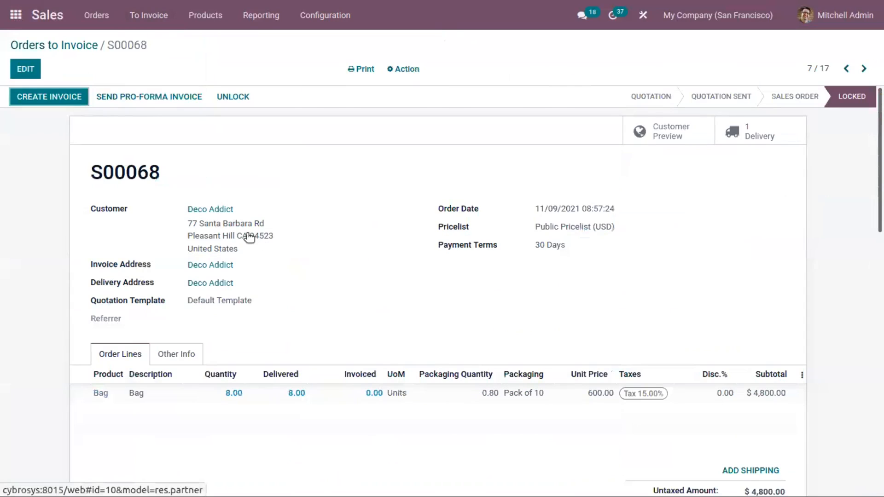
pyautogui.click(65, 98)
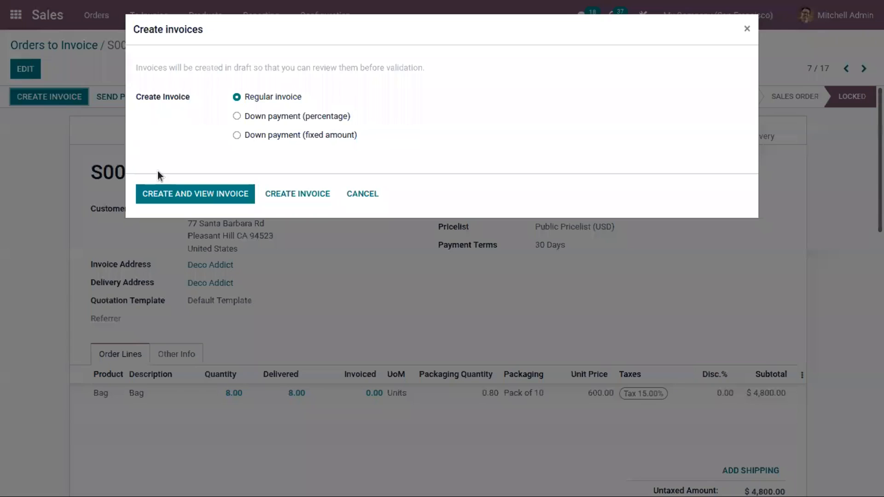
pyautogui.click(192, 193)
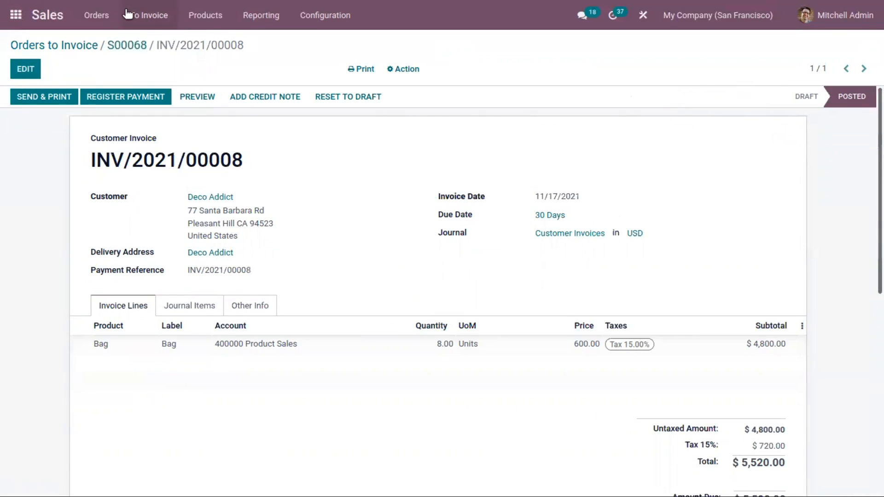
# Check the list of orders to upsell and open the list of sales teams
pyautogui.click(127, 14)
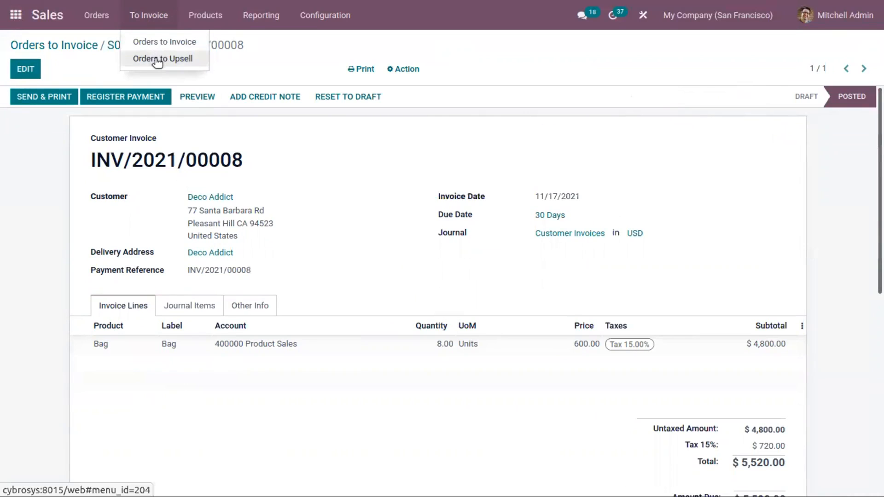
pyautogui.click(156, 59)
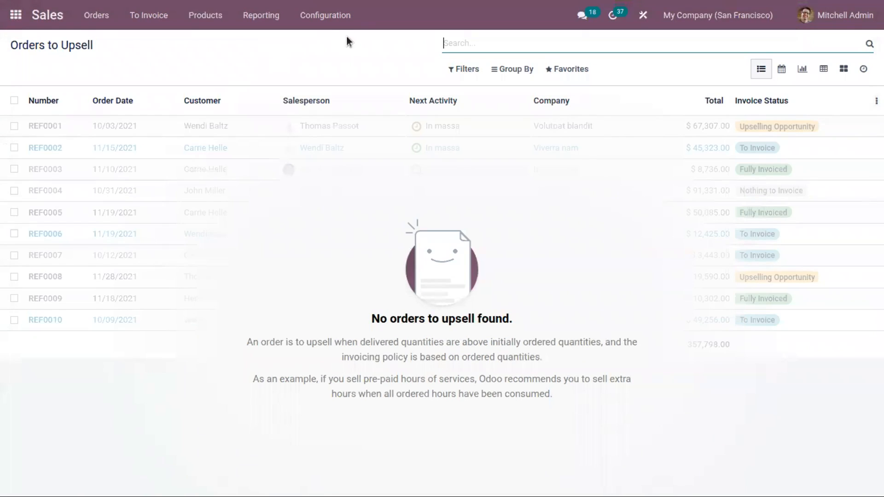
pyautogui.click(318, 16)
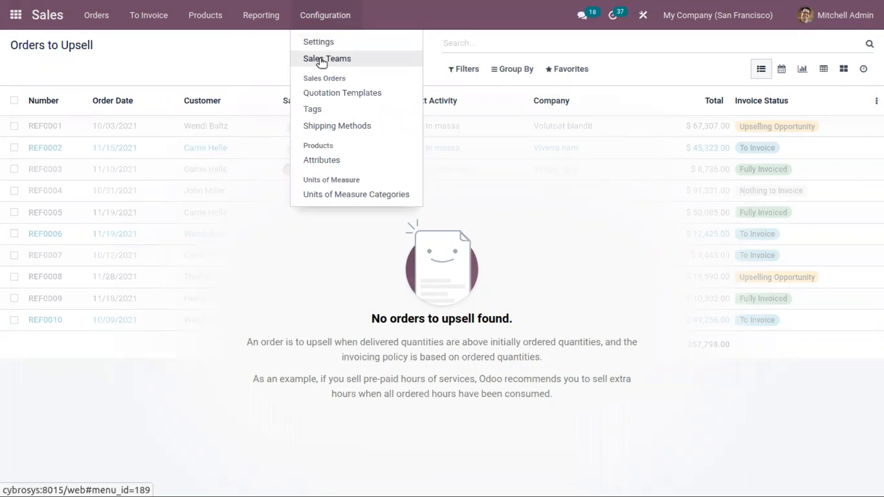
pyautogui.click(322, 60)
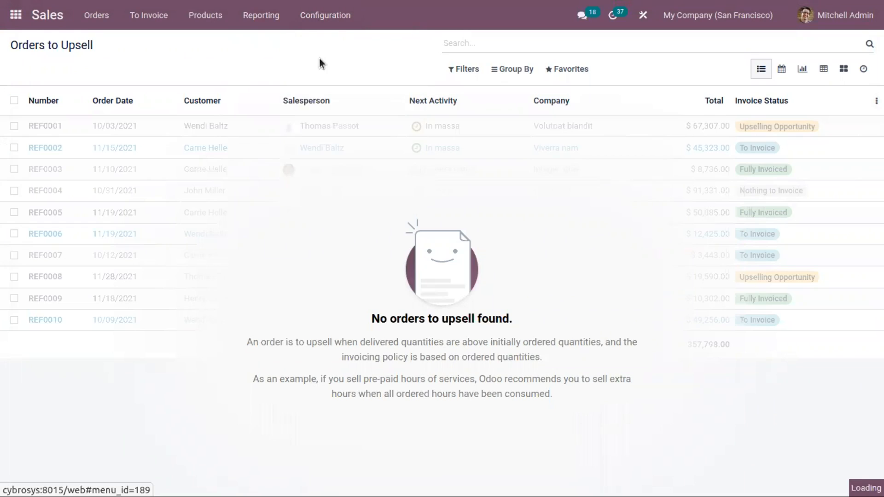
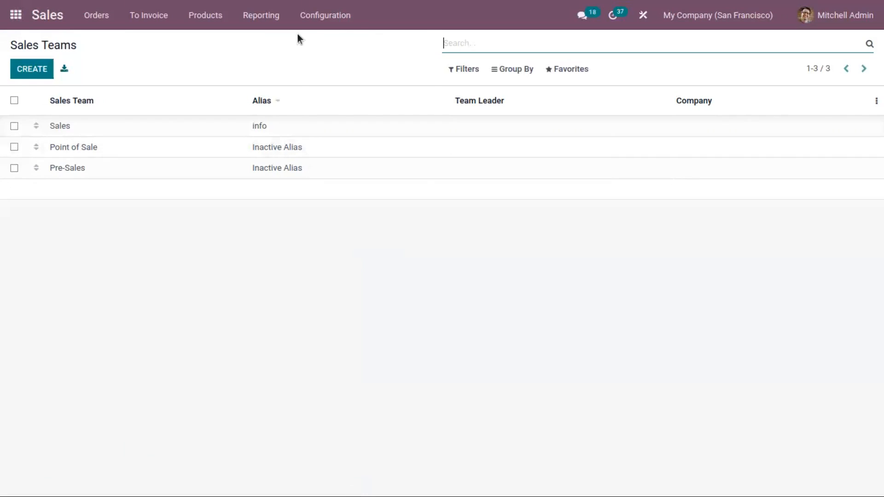
# Open the Sales team's record to examine its details, assignment rules and members, and show its available actions
pyautogui.click(316, 15)
pyautogui.click(222, 59)
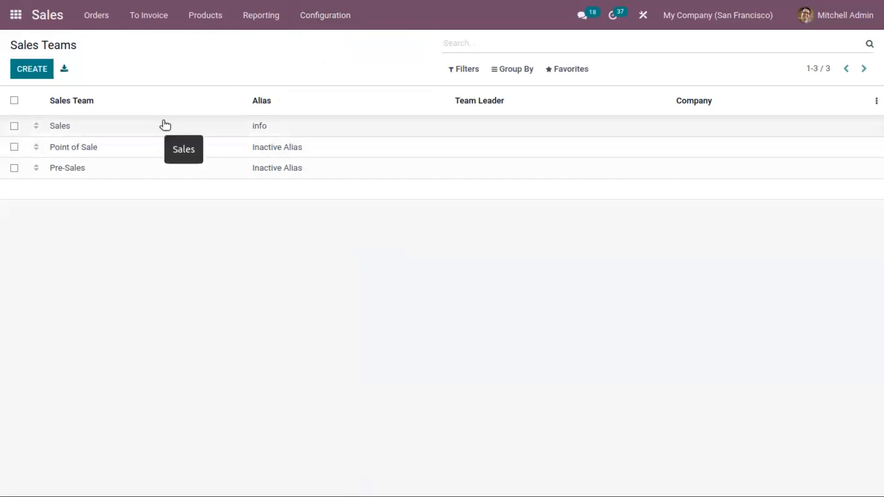
pyautogui.click(118, 125)
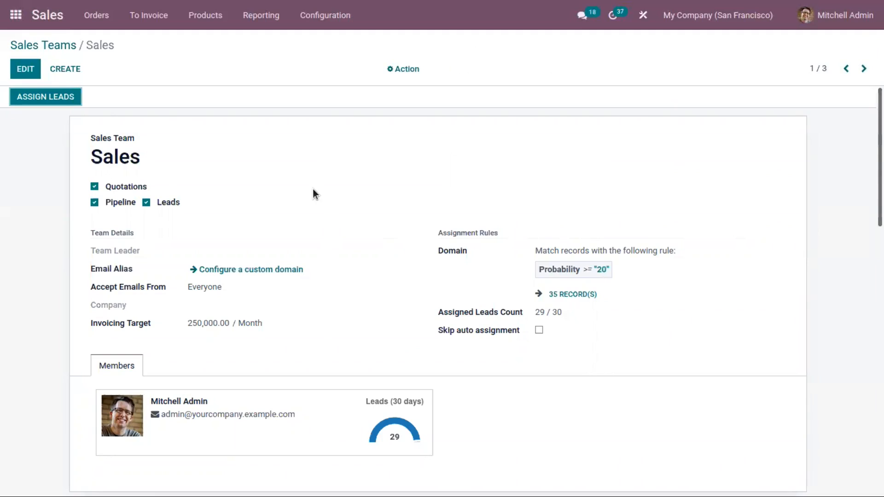
pyautogui.click(403, 69)
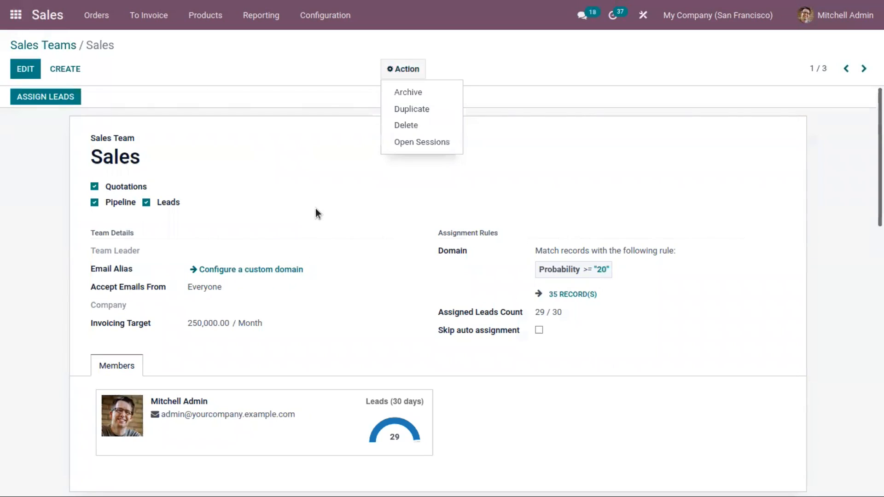
# Return to the sales teams overview and check the Sales team's sales analysis
pyautogui.click(101, 16)
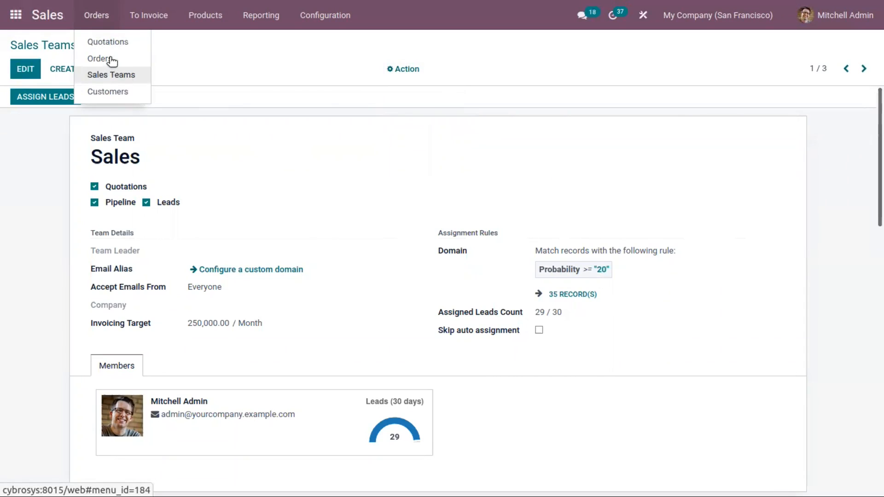
pyautogui.click(125, 74)
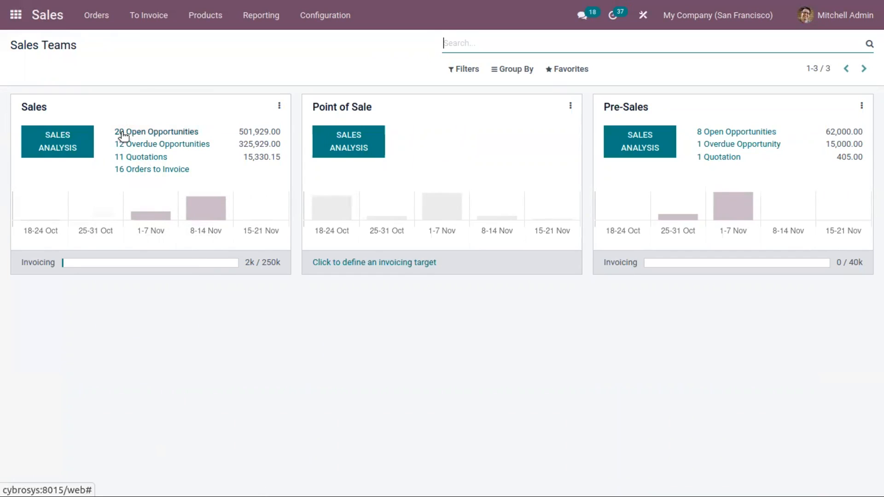
pyautogui.moveTo(238, 133); pyautogui.dragTo(271, 132)
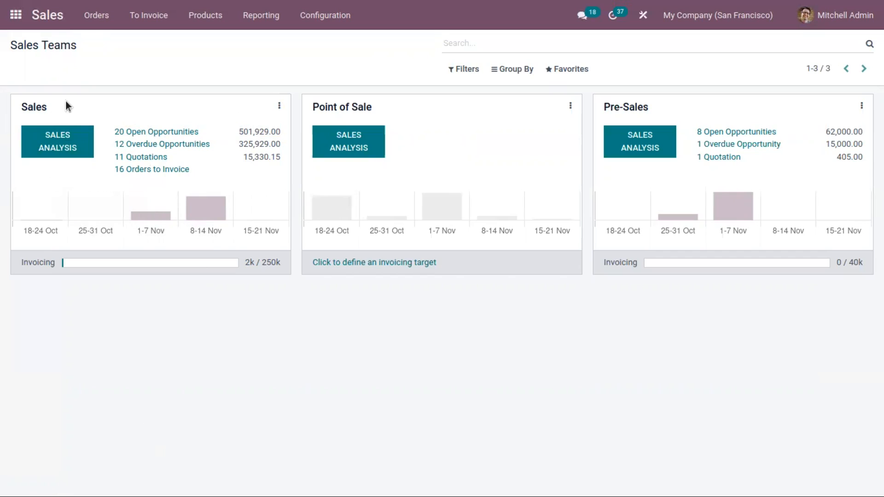
pyautogui.click(70, 139)
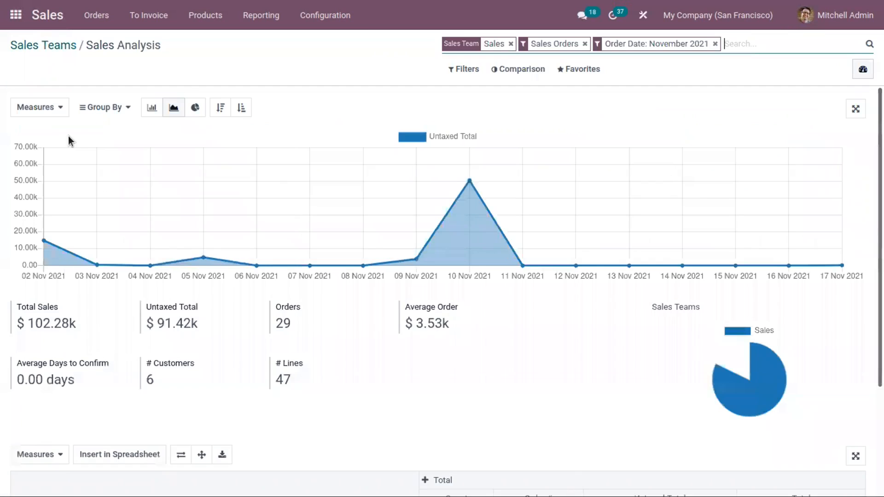
pyautogui.click(54, 46)
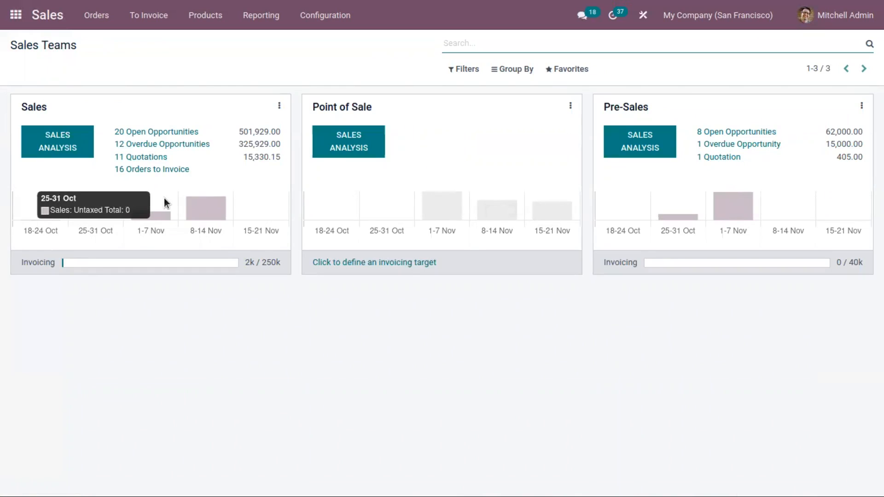
# Examine the Sales team's weekly sales chart and its invoicing target in the overview
pyautogui.moveTo(195, 212)
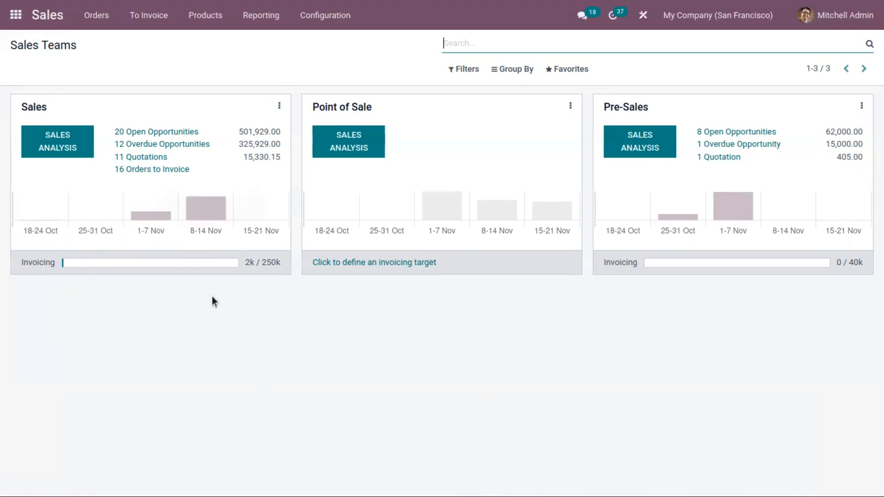
pyautogui.click(261, 261)
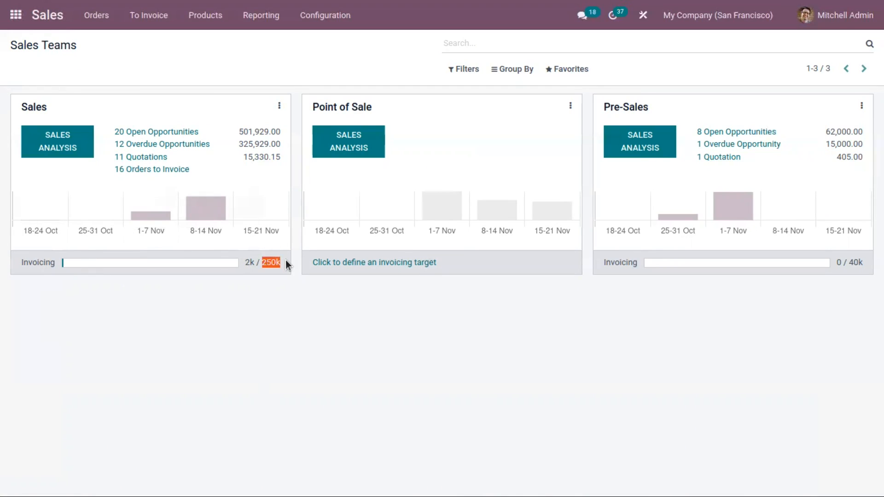
pyautogui.click(256, 260)
pyautogui.click(247, 291)
# Open the sales analysis report and filter its sales orders to the order date November 2021
pyautogui.click(256, 16)
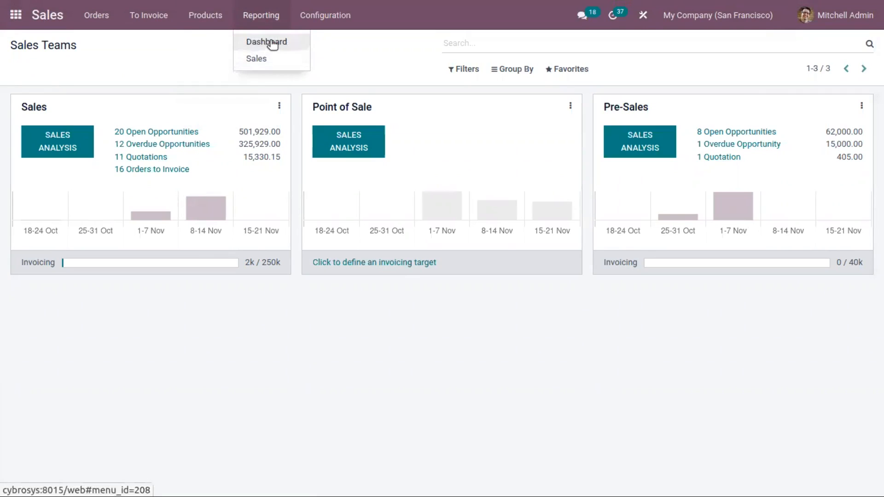
pyautogui.click(268, 64)
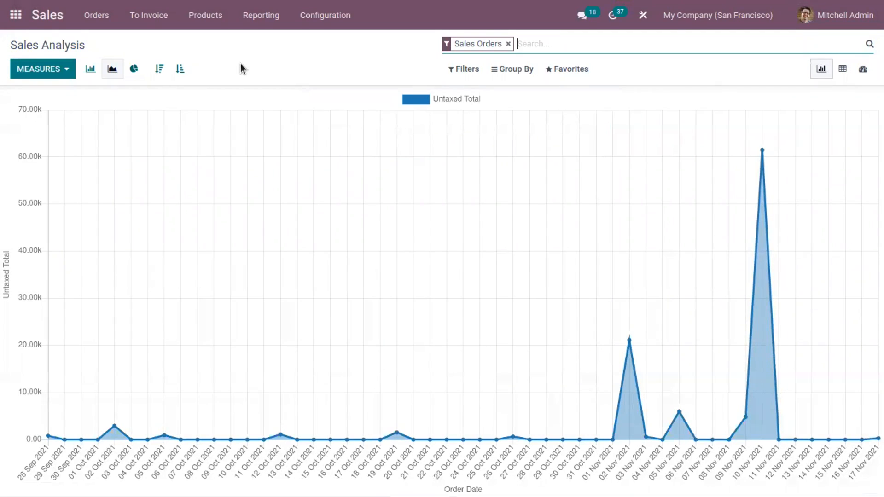
pyautogui.click(458, 74)
pyautogui.click(491, 132)
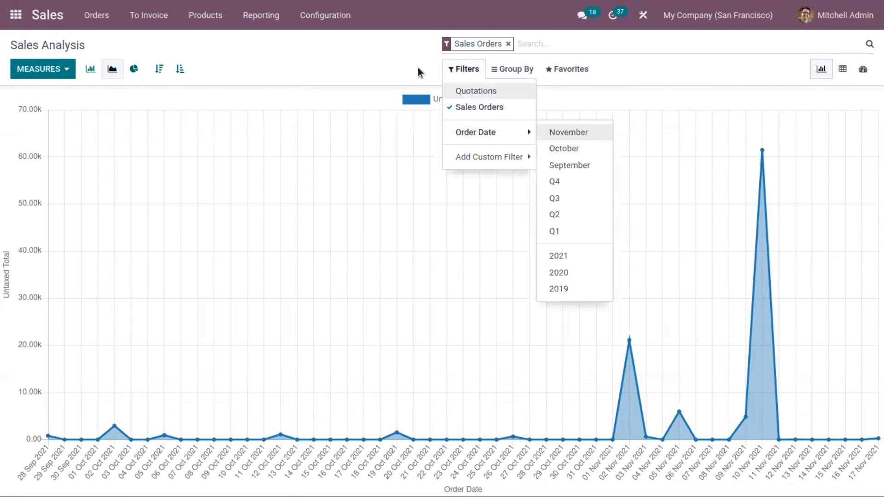
pyautogui.click(487, 90)
pyautogui.click(493, 93)
pyautogui.moveTo(511, 135)
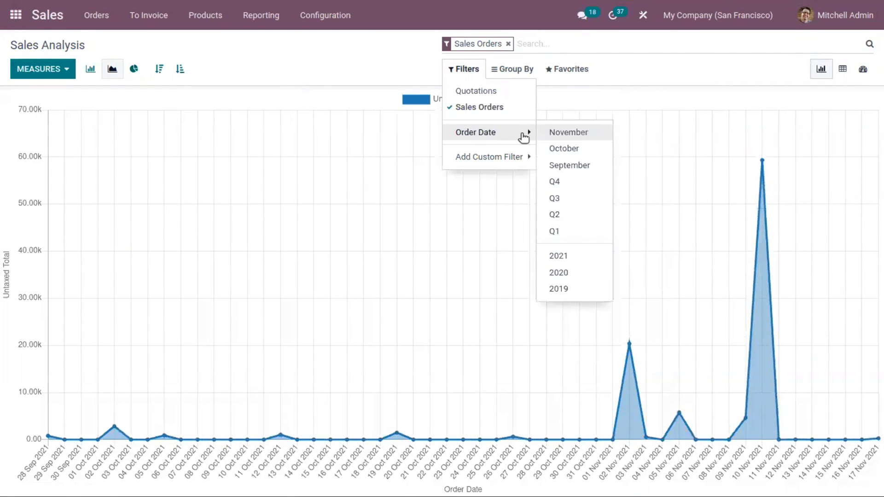
pyautogui.click(581, 134)
# Group the sales analysis by Salesperson, Sales Team, Customer and Product, briefly trying the Status grouping
pyautogui.click(509, 78)
pyautogui.click(510, 79)
pyautogui.click(510, 79)
pyautogui.click(518, 92)
pyautogui.click(529, 107)
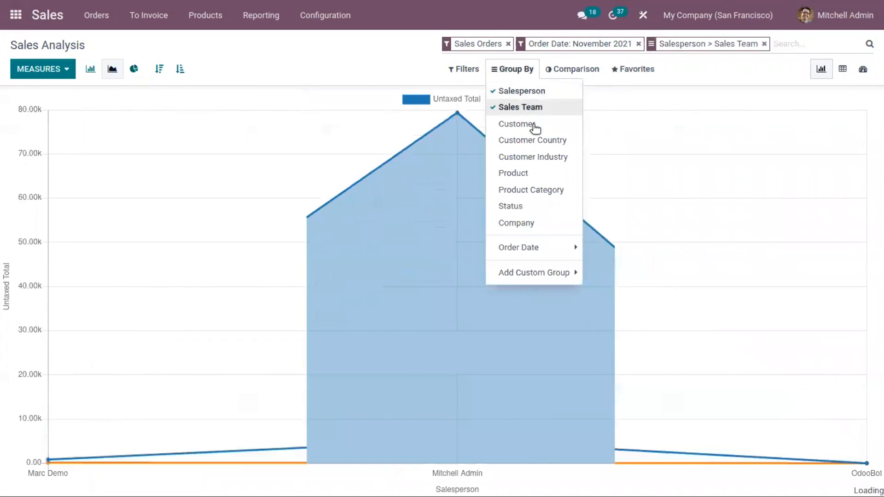
pyautogui.click(535, 128)
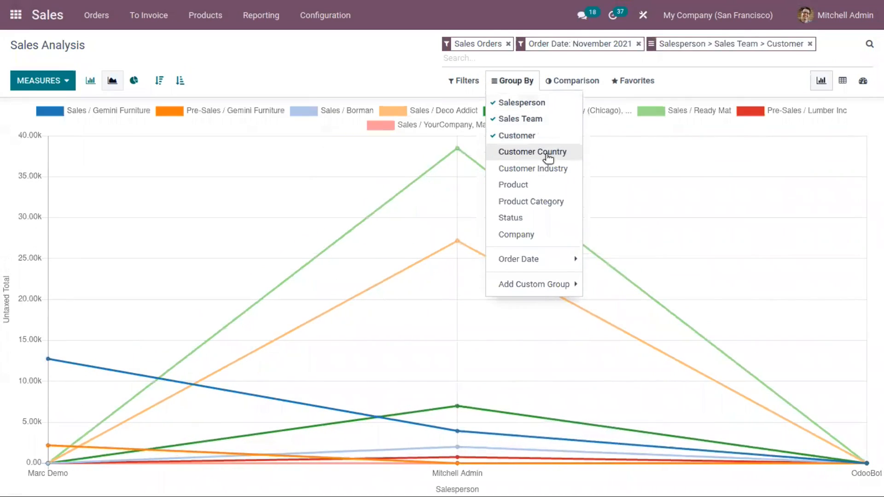
pyautogui.click(544, 185)
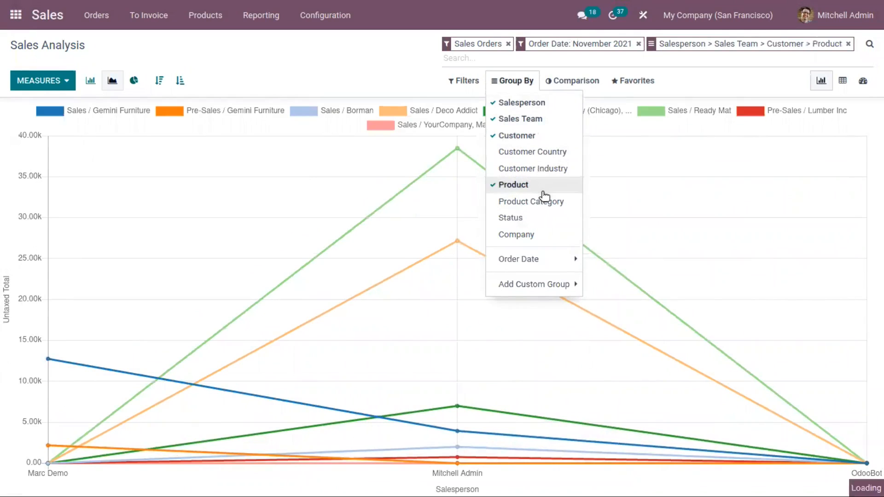
pyautogui.click(539, 220)
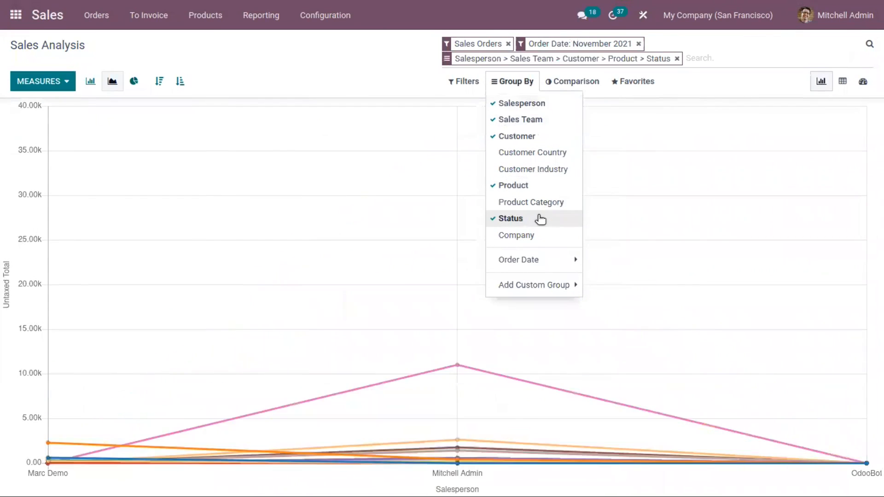
pyautogui.click(540, 219)
# Try the Qty Ordered, Margin and Total measures on the chart and set the measure to Count
pyautogui.click(66, 83)
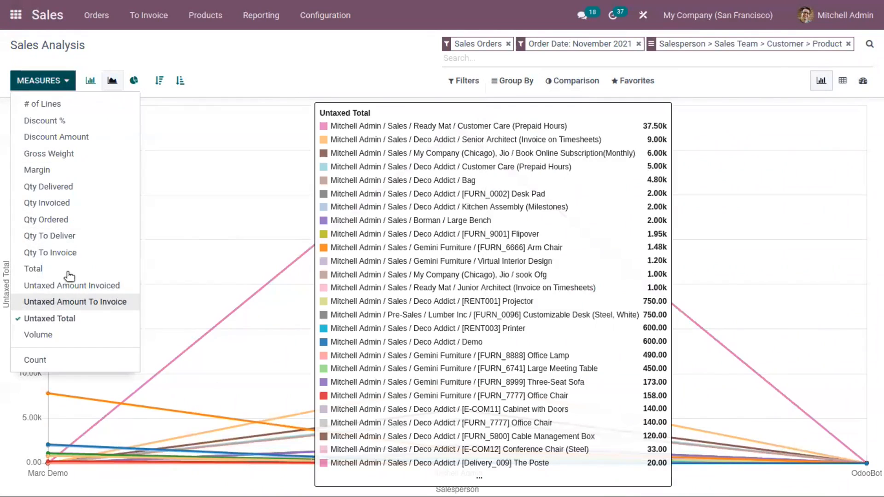
pyautogui.click(68, 220)
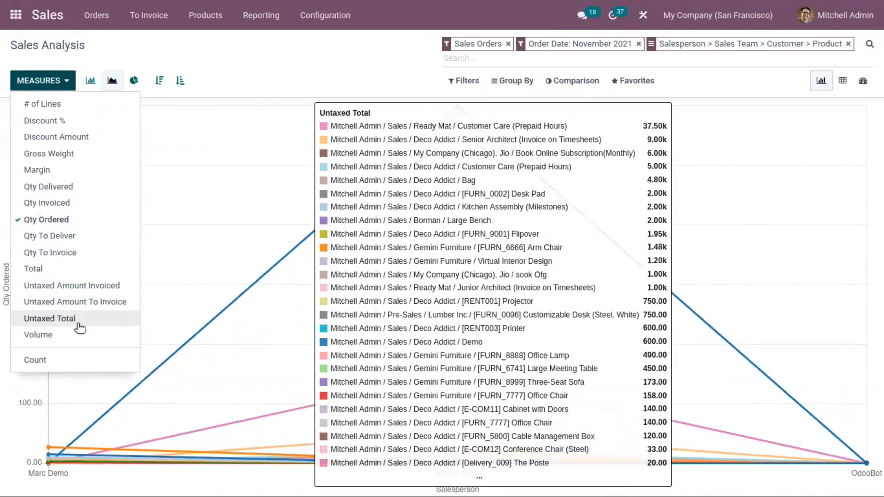
pyautogui.click(83, 170)
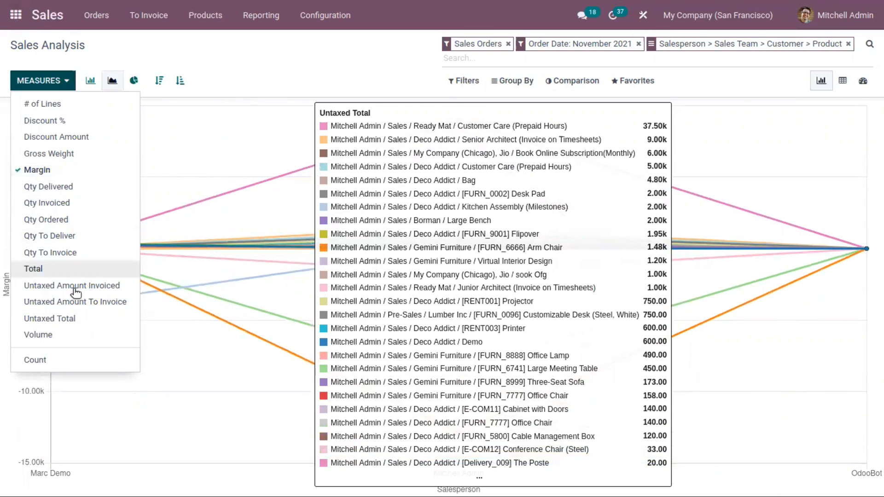
pyautogui.click(73, 270)
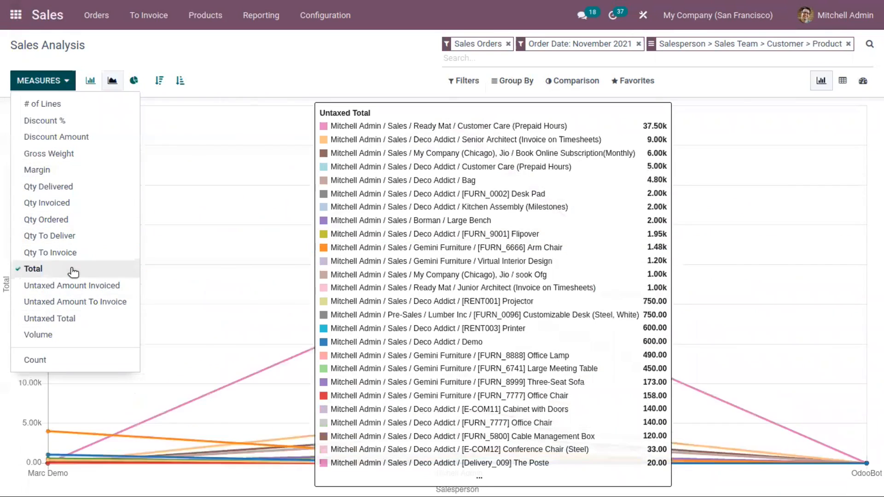
pyautogui.click(82, 359)
pyautogui.click(226, 69)
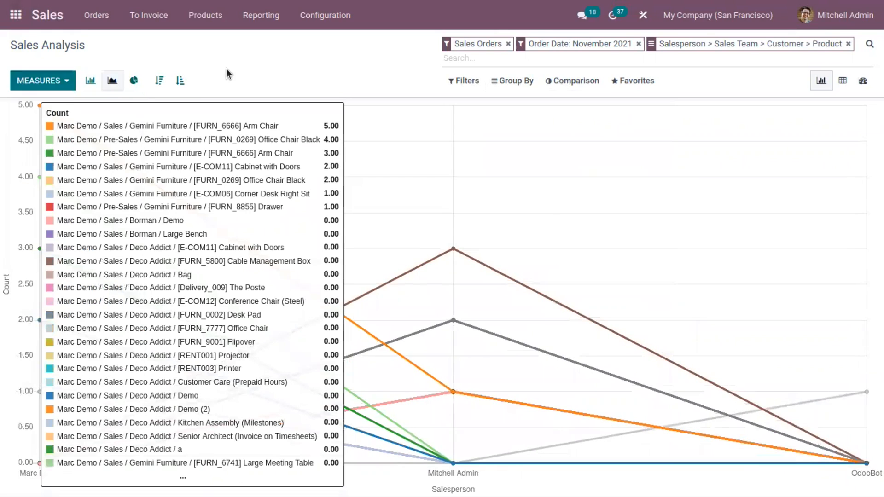
pyautogui.click(60, 83)
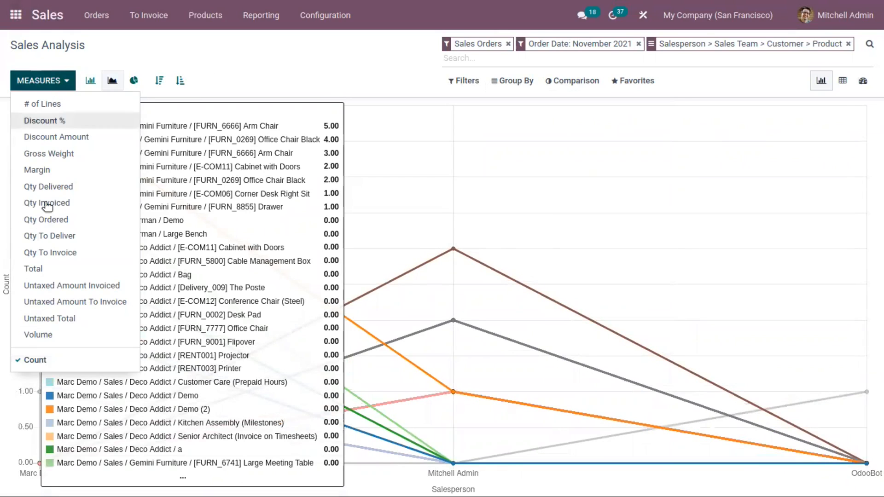
pyautogui.click(304, 66)
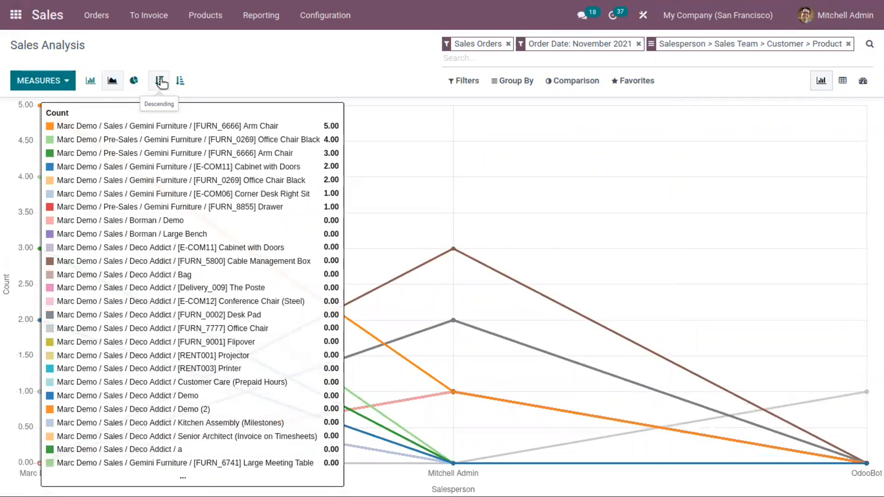
# Sort the chart in ascending order and display it as a bar chart
pyautogui.click(179, 80)
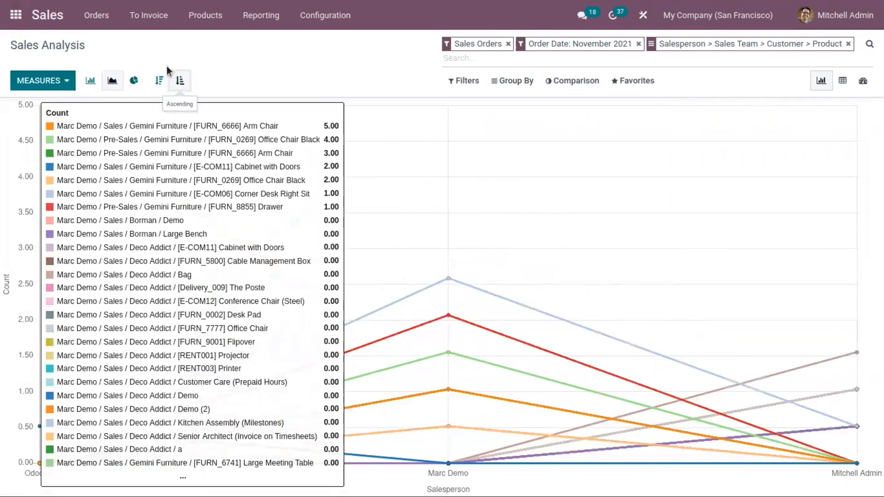
pyautogui.click(134, 81)
pyautogui.click(91, 81)
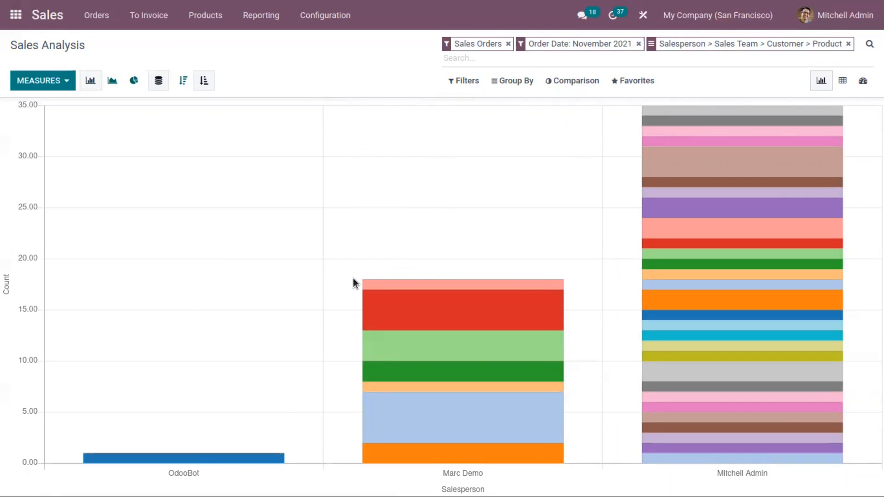
pyautogui.moveTo(466, 319)
# Compare the order date with the previous period and switch the comparison to the previous year
pyautogui.click(576, 81)
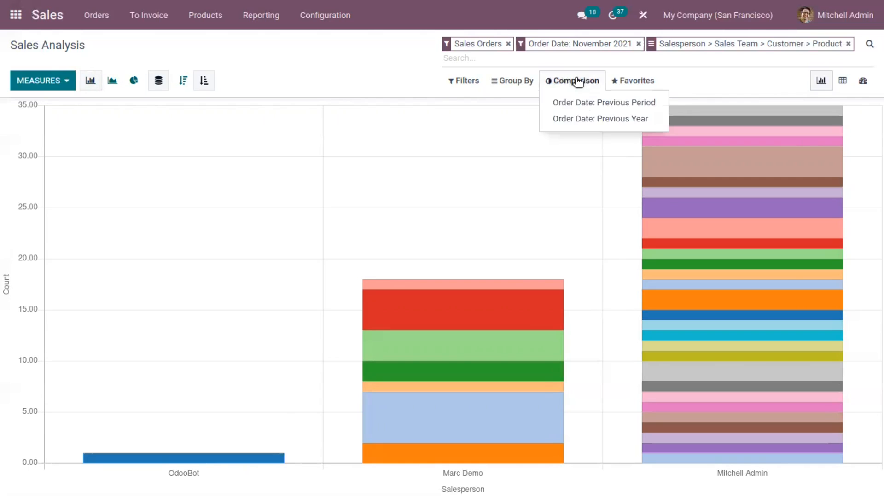
pyautogui.click(591, 103)
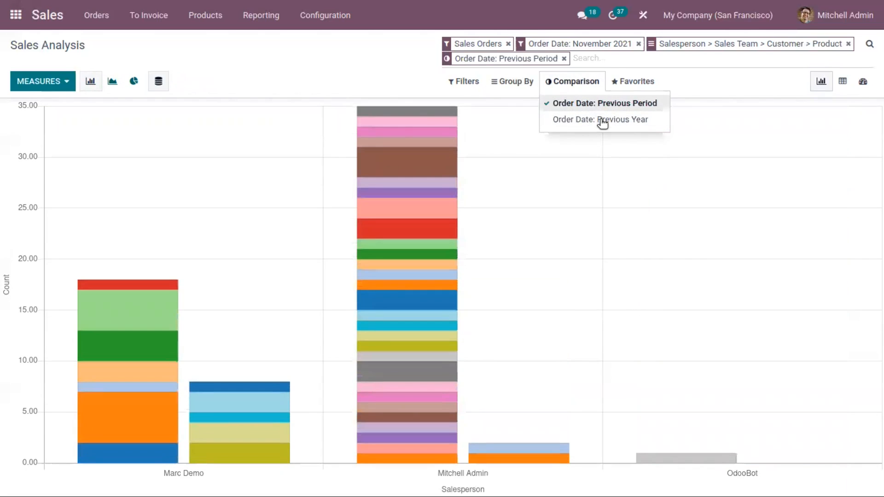
pyautogui.click(601, 119)
pyautogui.click(707, 81)
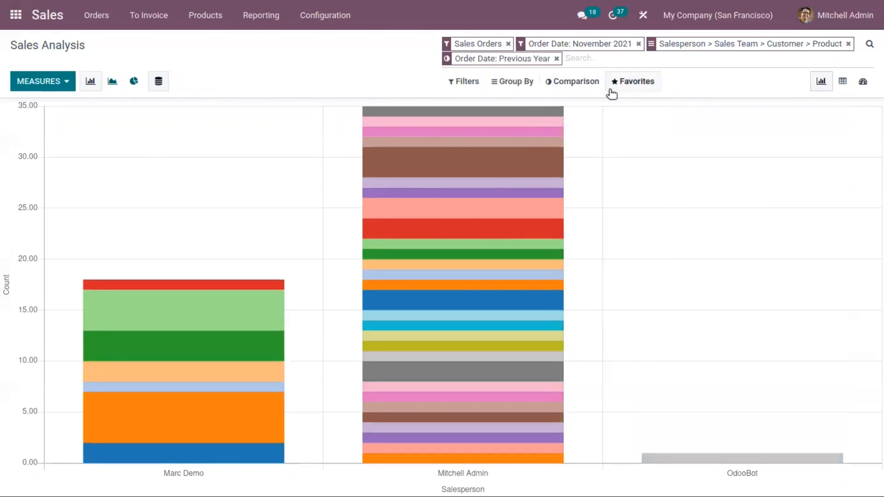
# Switch the sales analysis from the graph to the pivot view and look through its rows
pyautogui.click(844, 81)
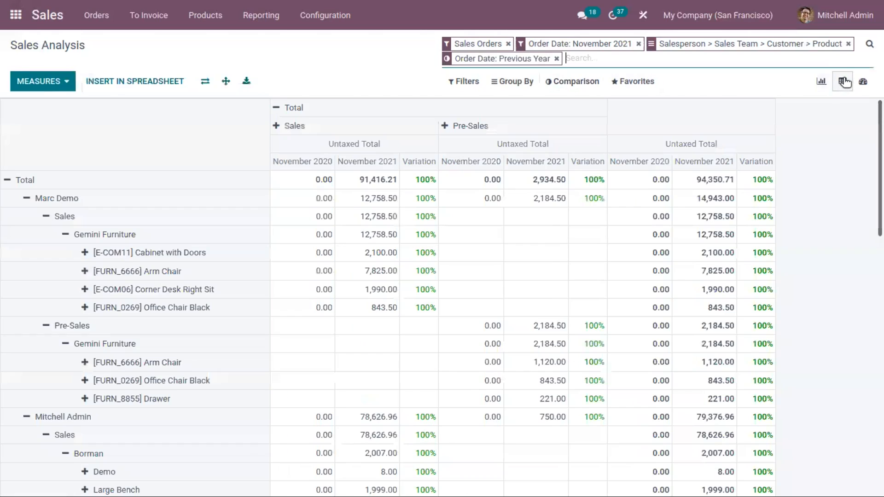
pyautogui.click(825, 83)
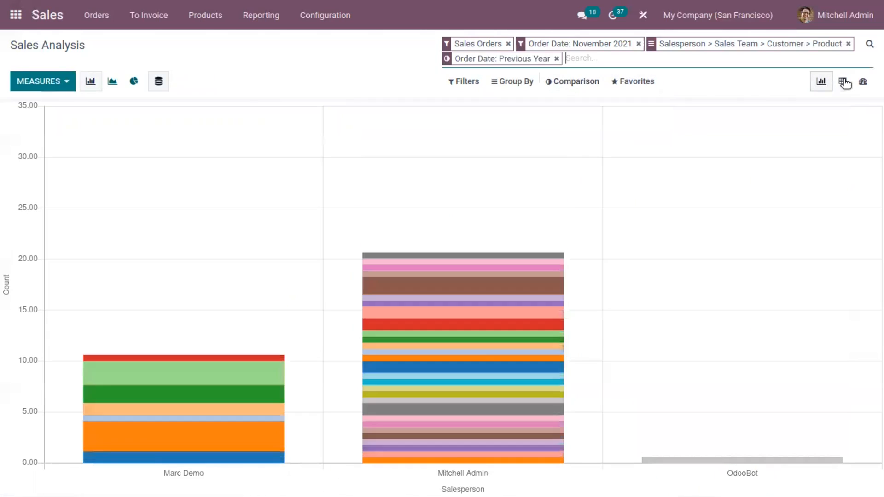
pyautogui.click(843, 82)
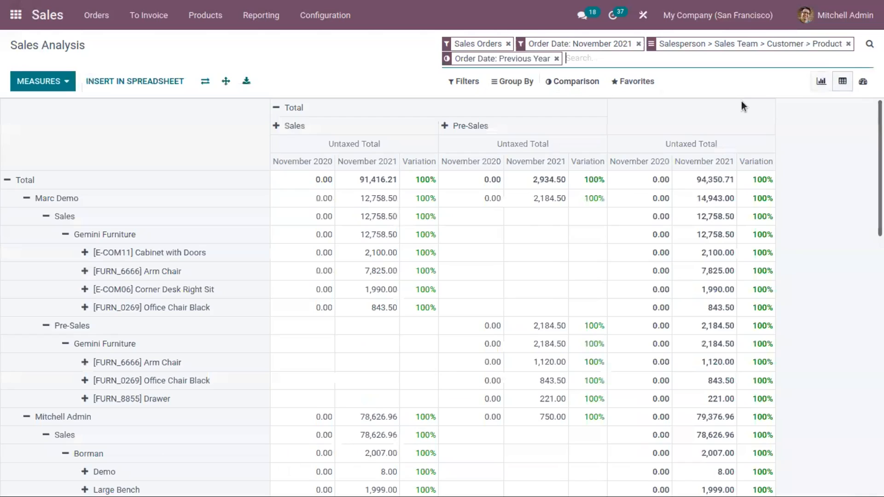
pyautogui.scroll(-15, 442, 297)
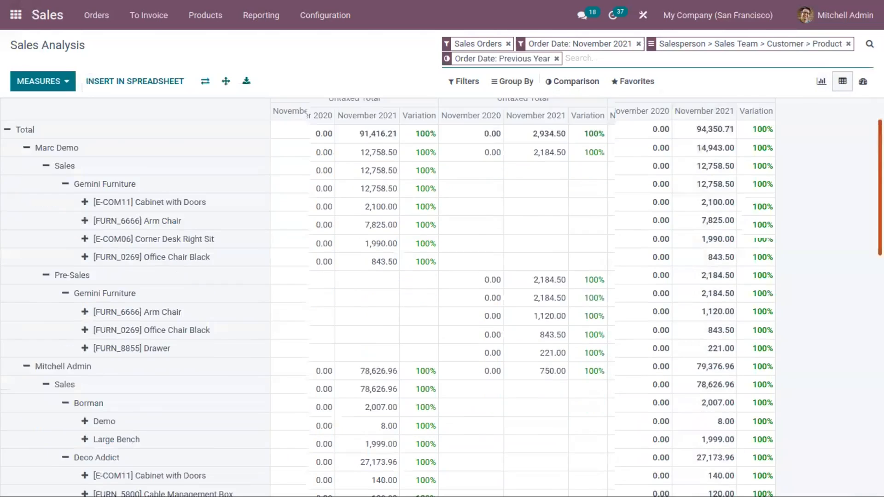
pyautogui.scroll(15, 838, 156)
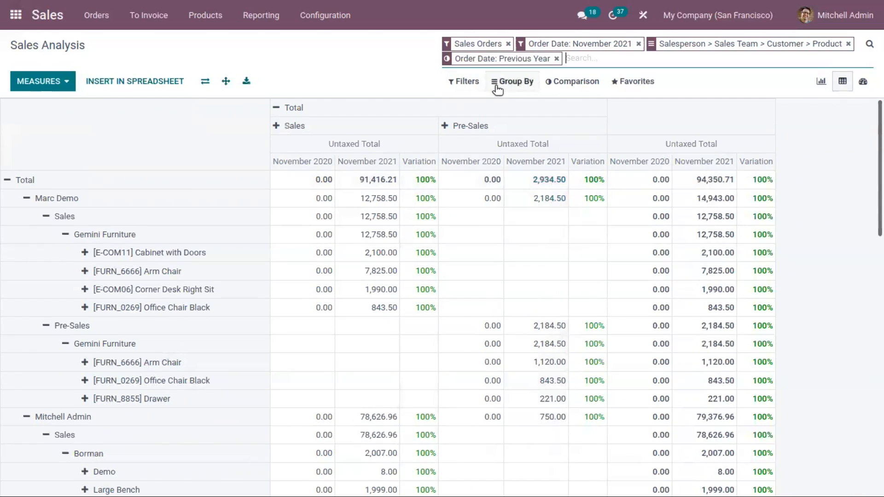
# Remove the Customer, Salesperson and Product groupings from the pivot table, keeping only Sales Team
pyautogui.click(511, 81)
pyautogui.click(526, 137)
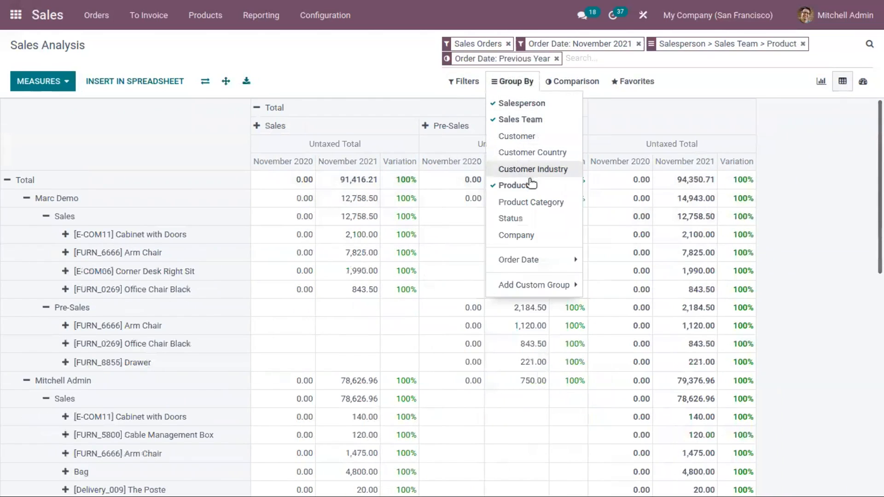
pyautogui.click(515, 185)
pyautogui.click(515, 185)
pyautogui.click(521, 103)
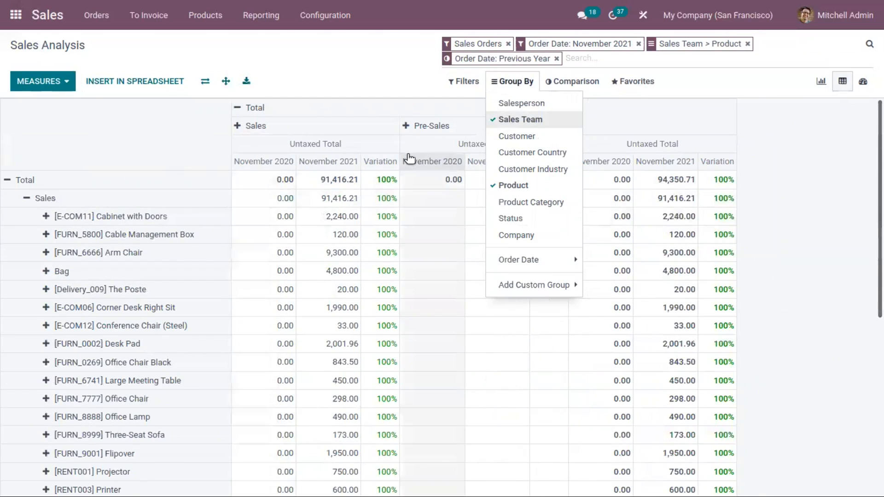
pyautogui.moveTo(879, 132); pyautogui.dragTo(880, 182)
pyautogui.click(522, 187)
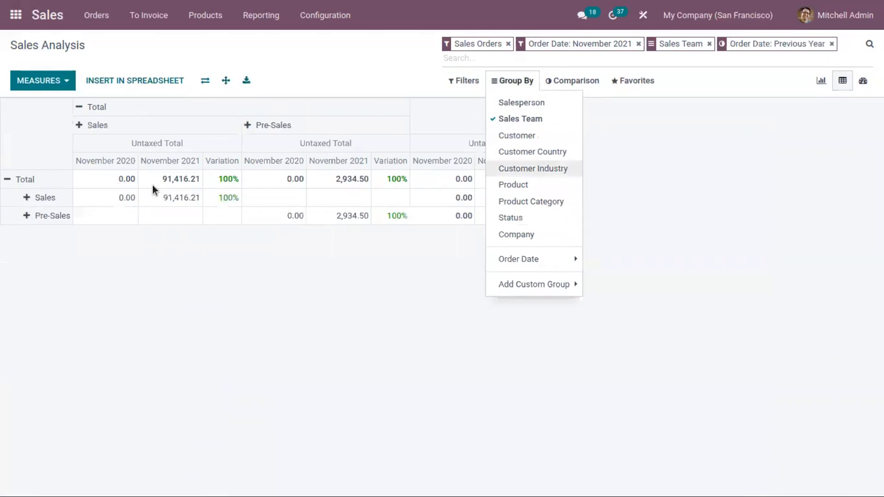
# Add the Qty Invoiced, Qty Delivered, Total and Qty Ordered measures to the sales analysis pivot table
pyautogui.click(59, 80)
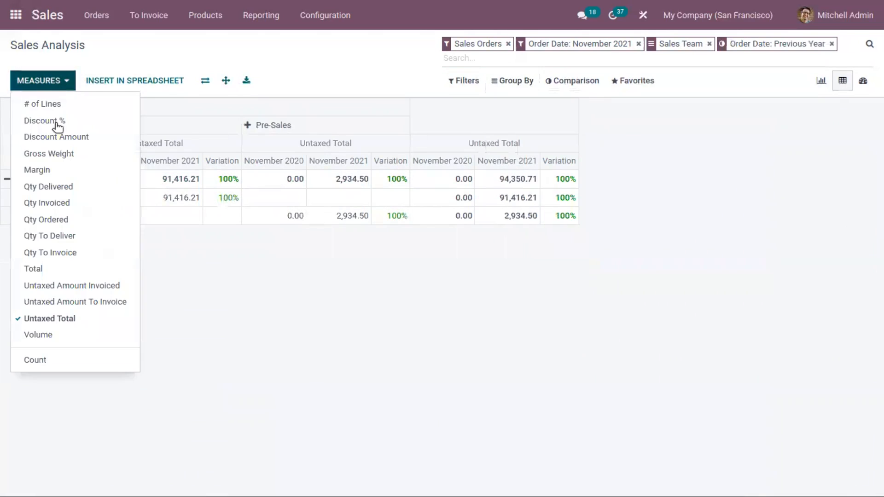
pyautogui.click(78, 204)
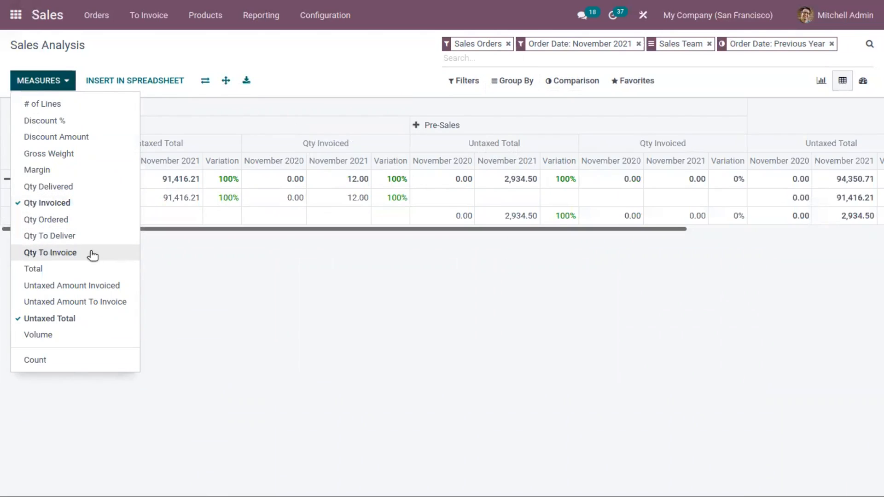
pyautogui.click(73, 187)
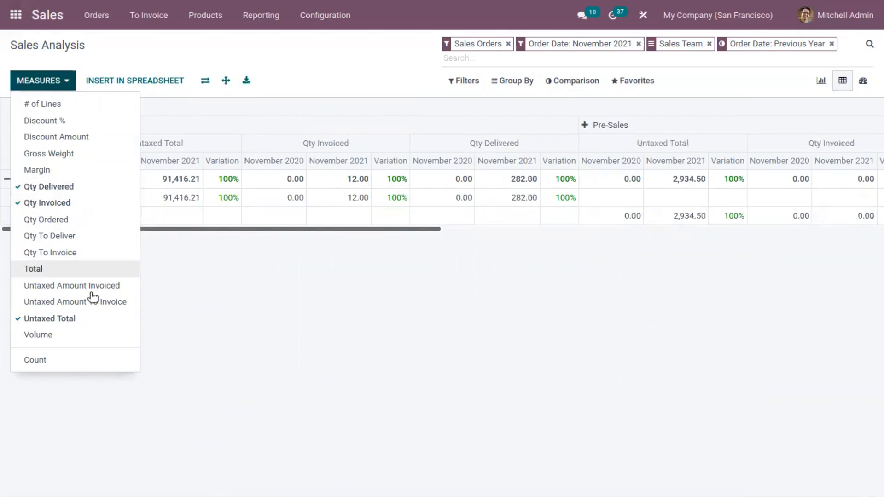
pyautogui.click(84, 271)
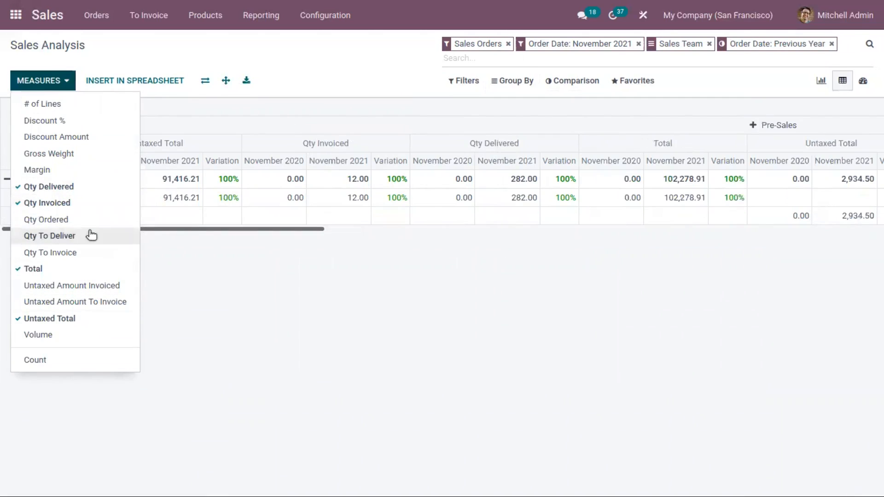
pyautogui.click(74, 223)
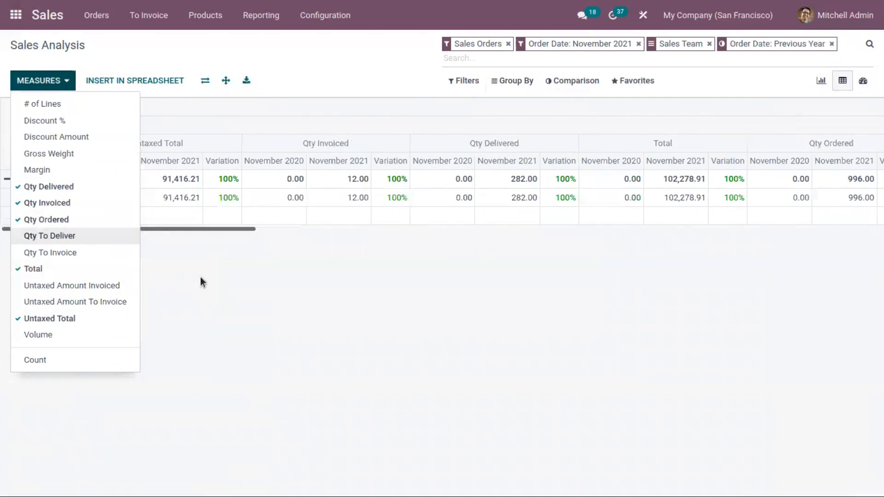
pyautogui.click(189, 251)
pyautogui.moveTo(182, 229); pyautogui.dragTo(2, 242)
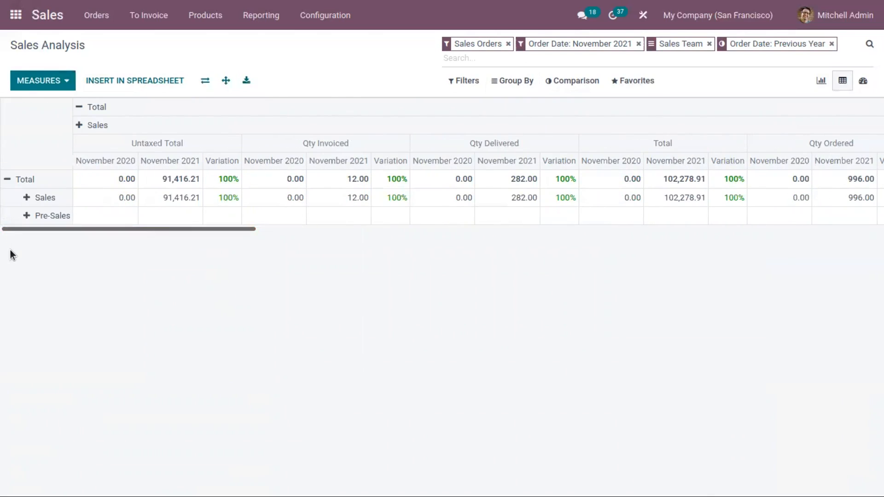
# Switch the pivot table's order date comparison to the previous period
pyautogui.click(572, 80)
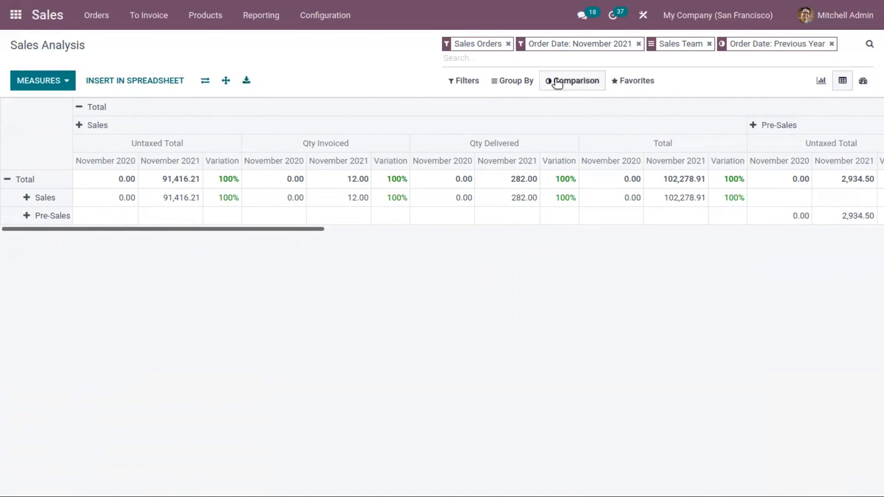
pyautogui.click(582, 103)
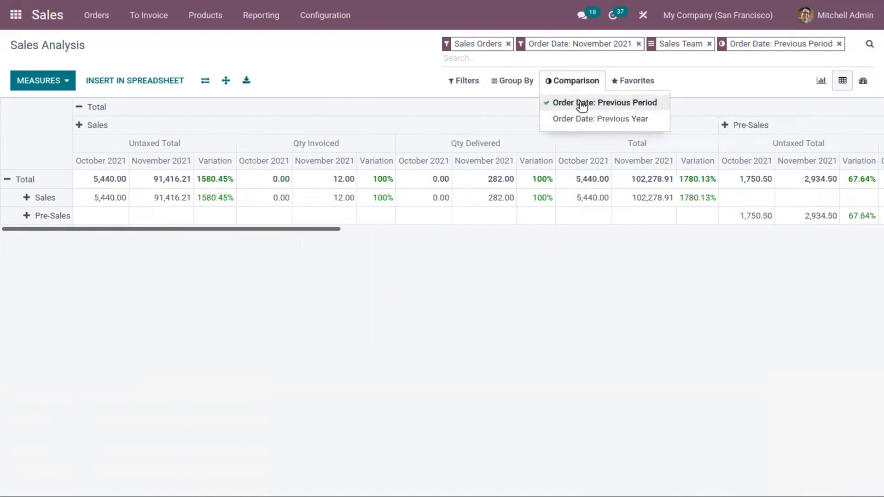
pyautogui.click(252, 228)
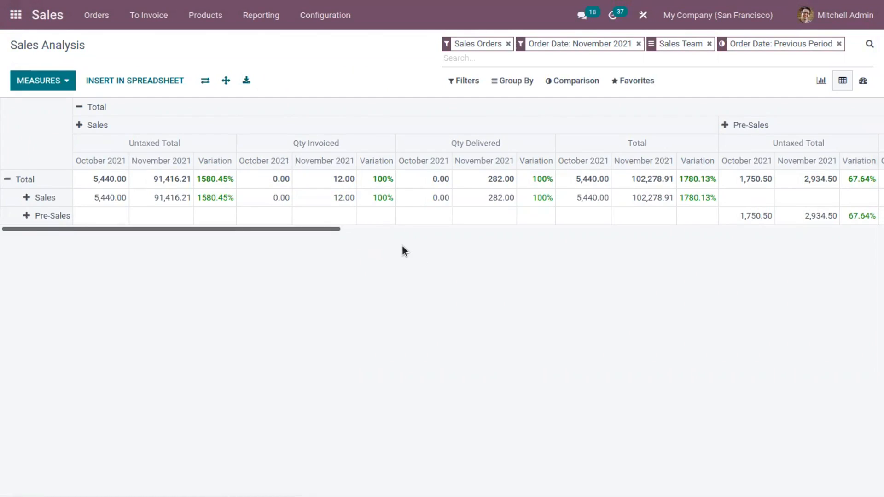
# Group the pivot table additionally by Salesperson, Customer and Customer Country, and look through the expanded rows and columns
pyautogui.click(513, 89)
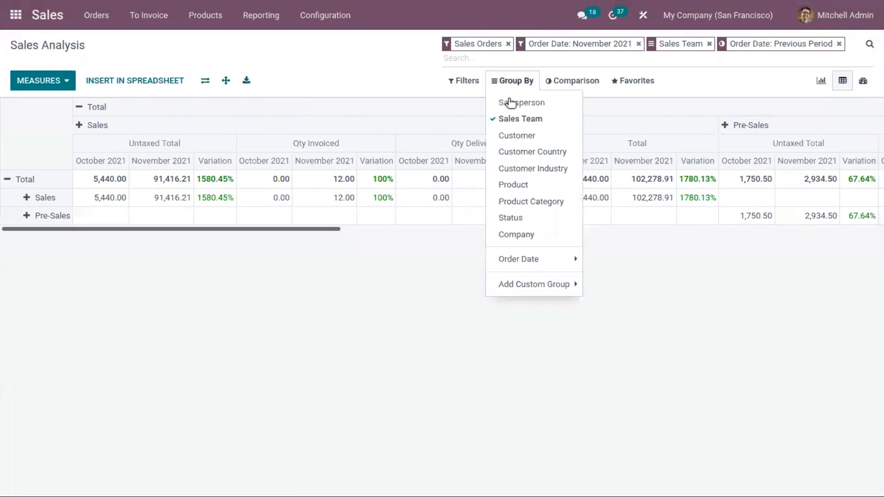
pyautogui.click(517, 103)
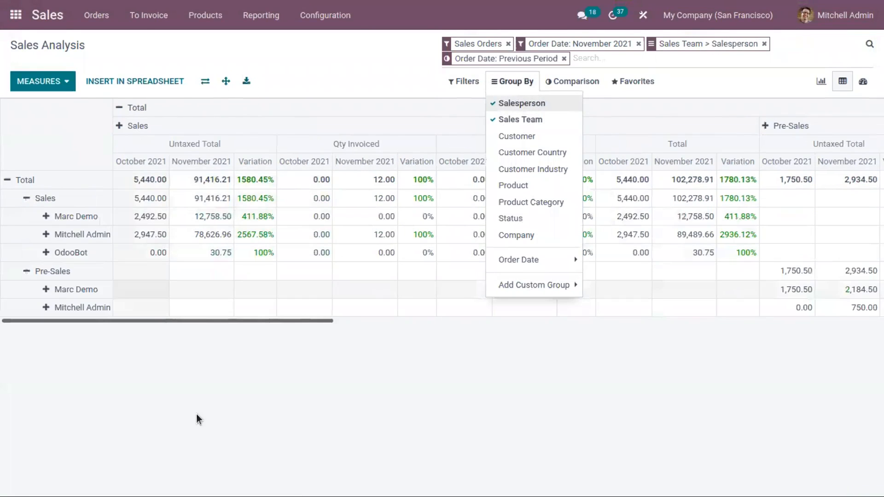
pyautogui.click(126, 372)
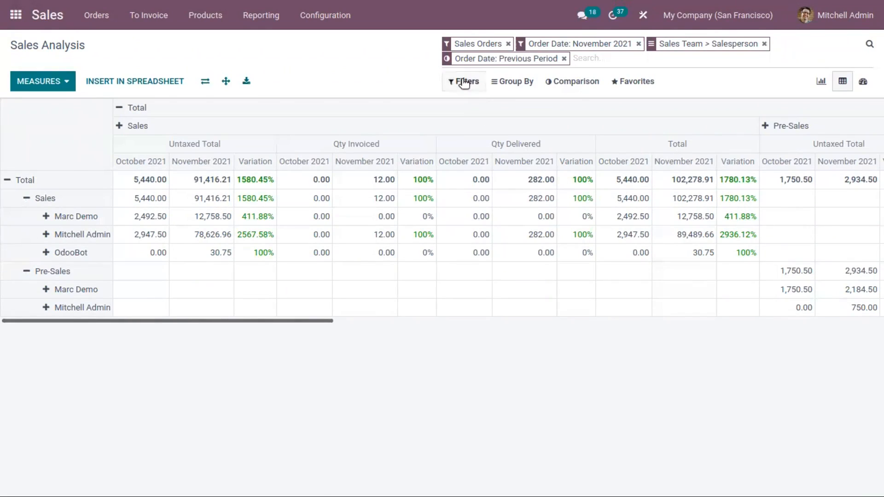
pyautogui.click(520, 80)
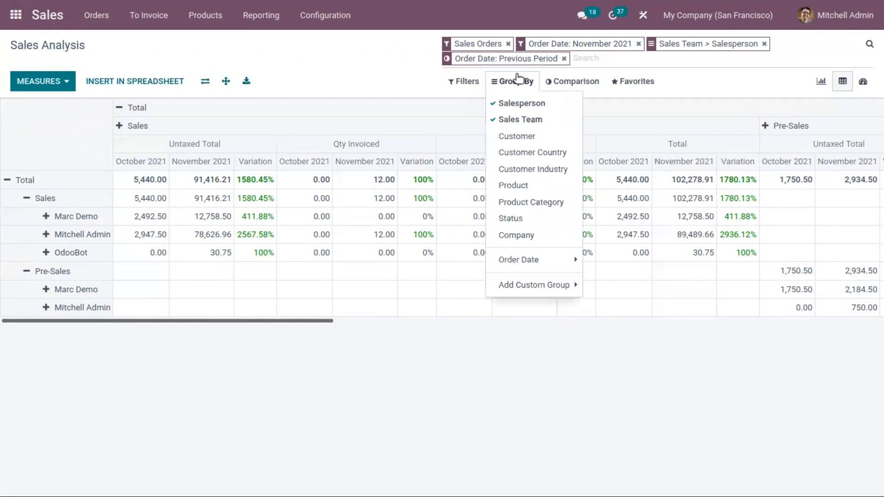
pyautogui.click(516, 136)
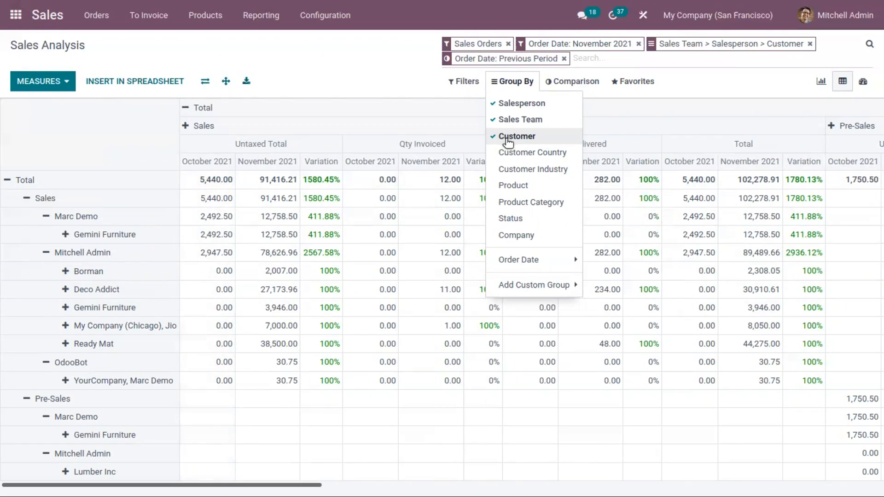
pyautogui.click(509, 152)
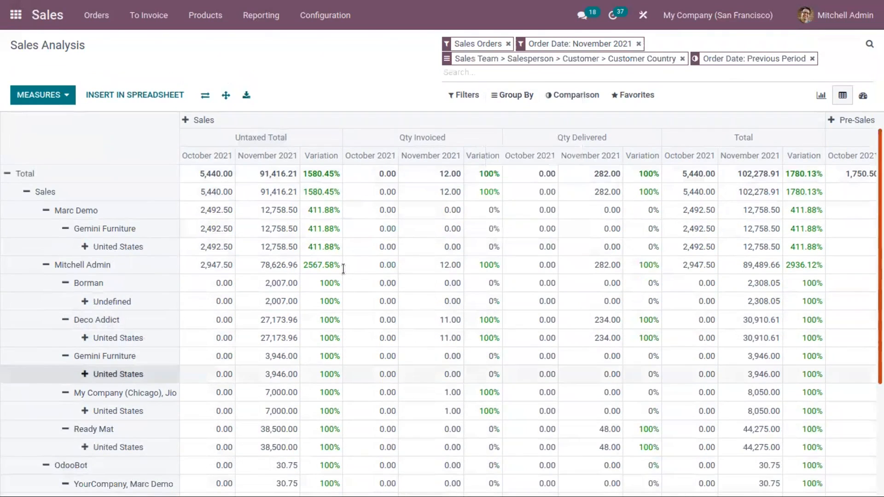
pyautogui.scroll(-1, 785, 122)
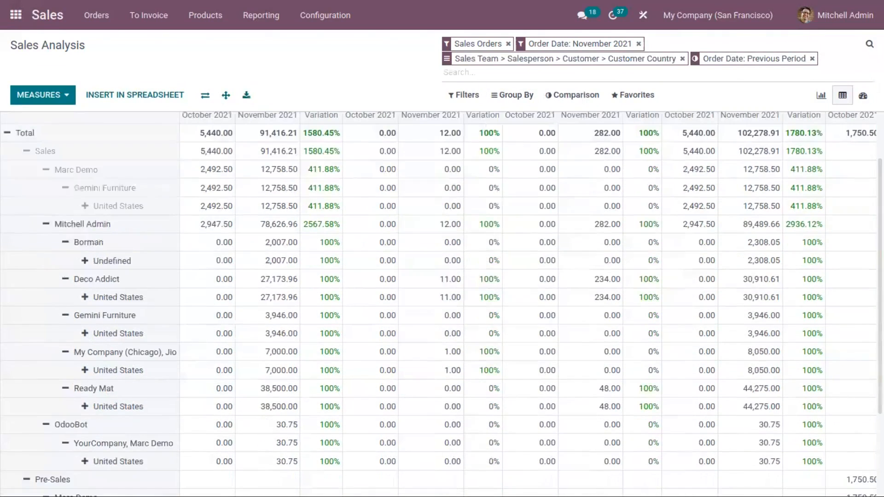
pyautogui.hscroll(3, 785, 122)
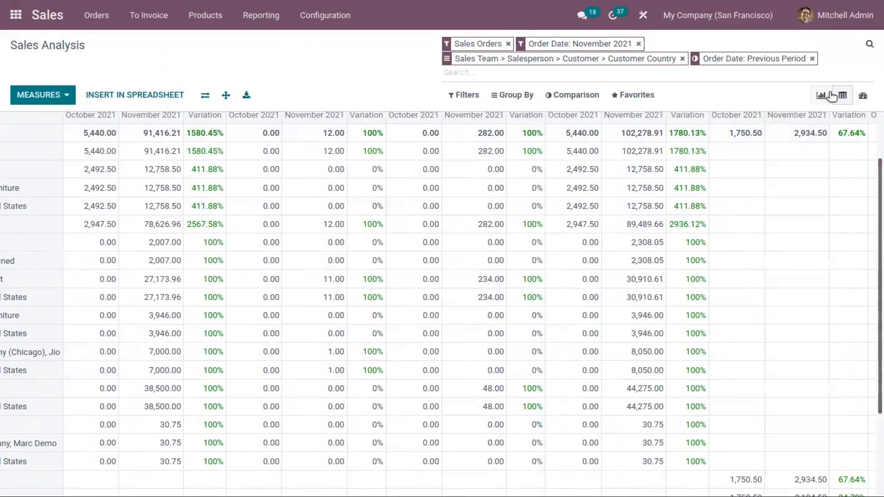
# Switch the sales analysis to the dashboard view and look through its chart, key figures and category table
pyautogui.click(864, 97)
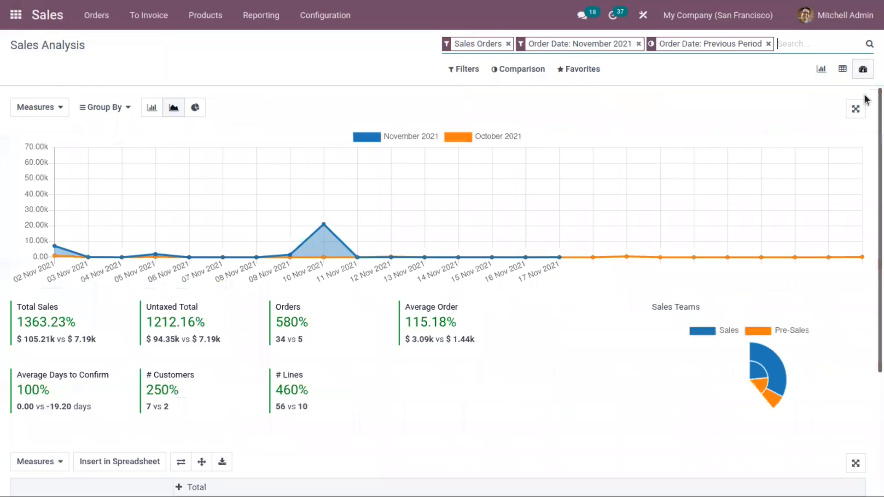
pyautogui.moveTo(880, 134)
pyautogui.mouseDown()
pyautogui.moveTo(880, 214)
pyautogui.moveTo(880, 136)
pyautogui.mouseUp()
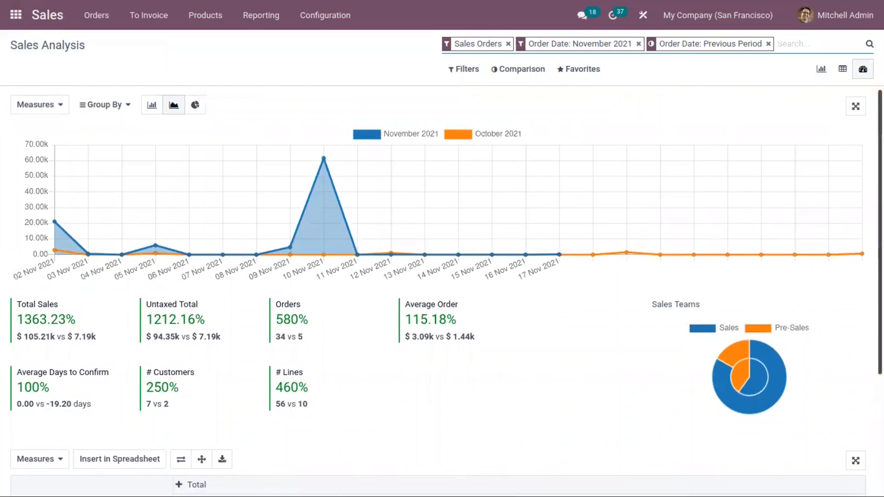
pyautogui.scroll(-3, 442, 285)
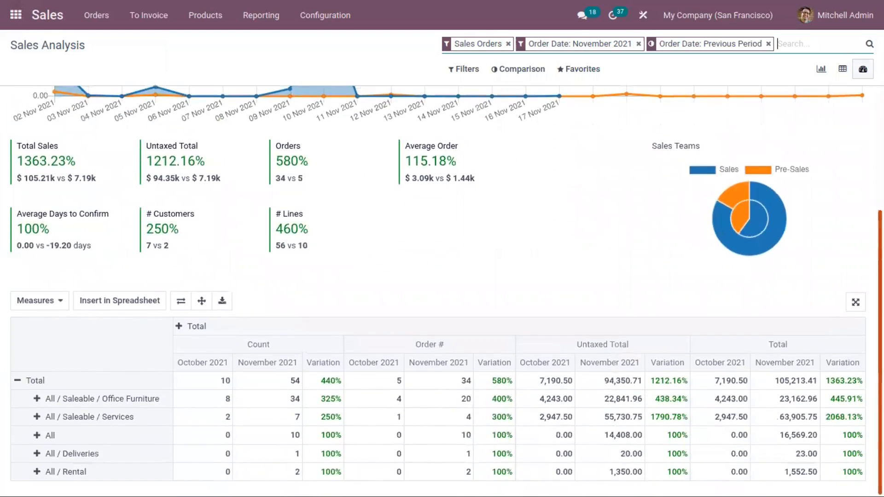
pyautogui.scroll(3, 213, 92)
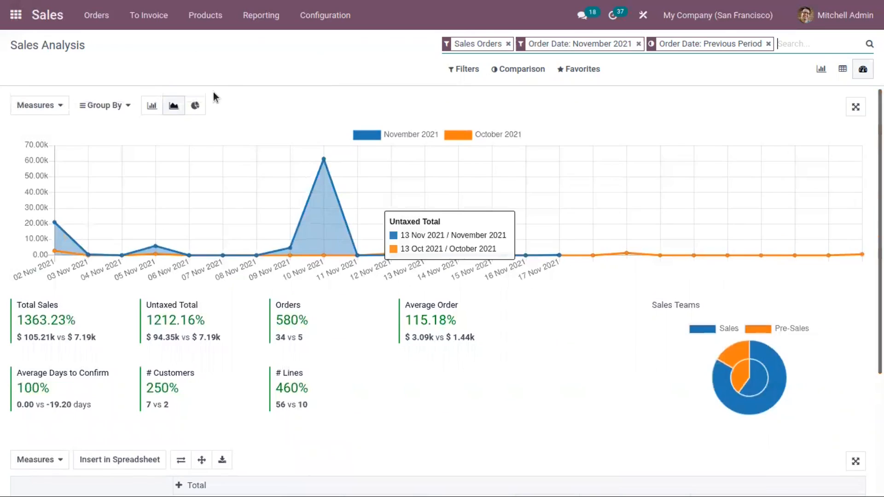
# Open the Dashboard report of the Sales application and view its chart, key figures and product category table
pyautogui.click(253, 13)
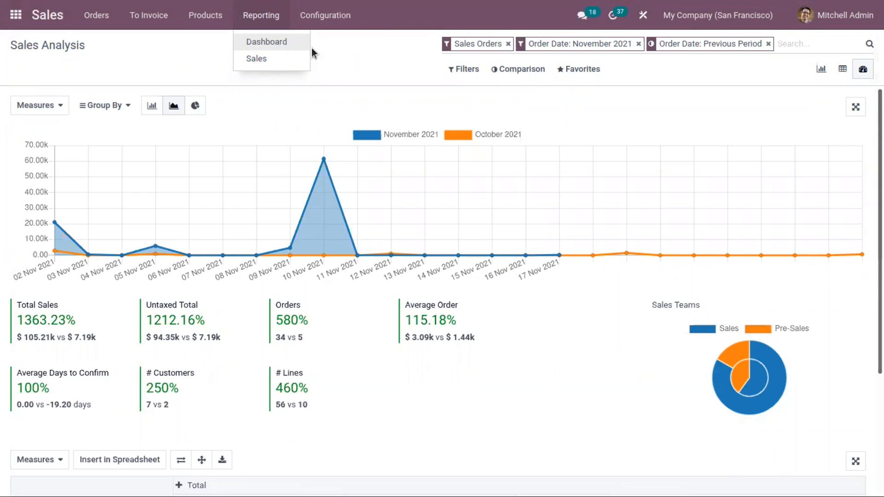
pyautogui.click(266, 41)
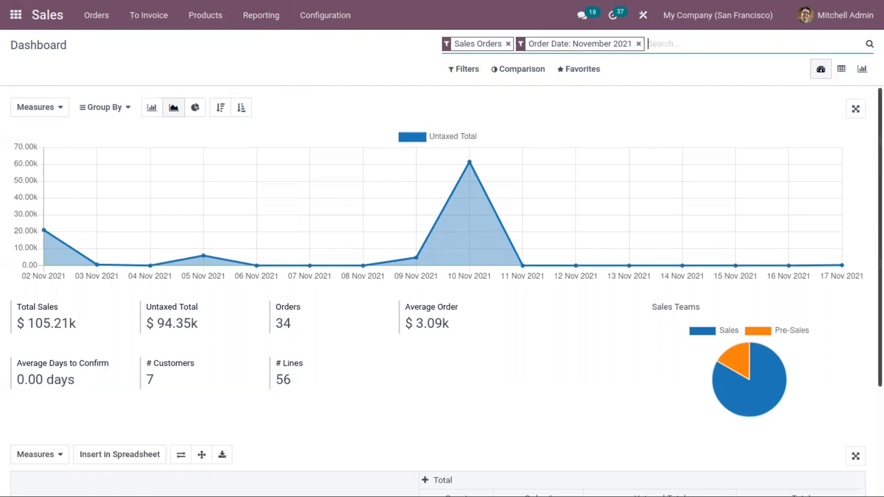
pyautogui.scroll(-3, 755, 325)
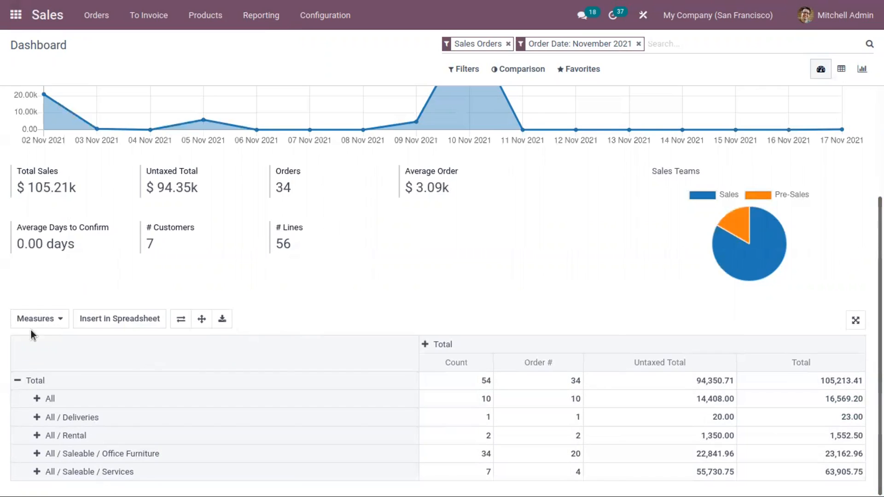
# In the dashboard's category table, remove the Total measure and add Qty Ordered, Qty Delivered, Discount Amount and # of Lines, reviewing the report
pyautogui.click(53, 321)
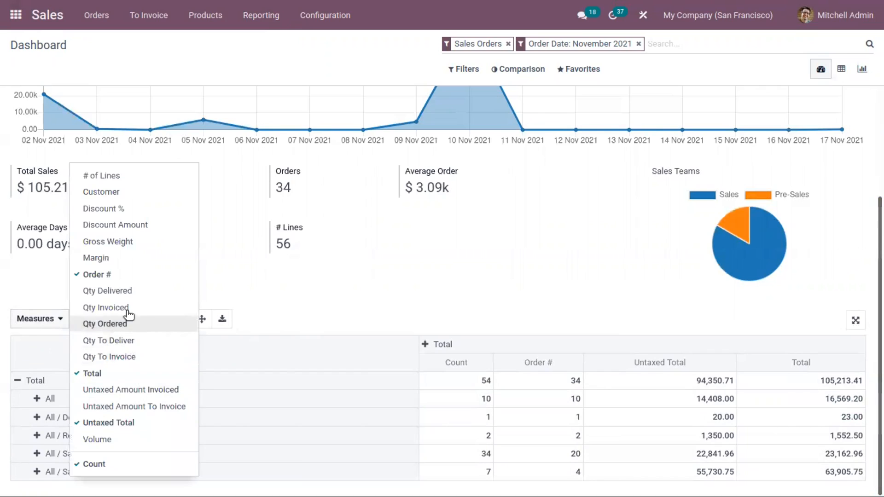
pyautogui.click(133, 326)
pyautogui.click(144, 374)
pyautogui.click(132, 292)
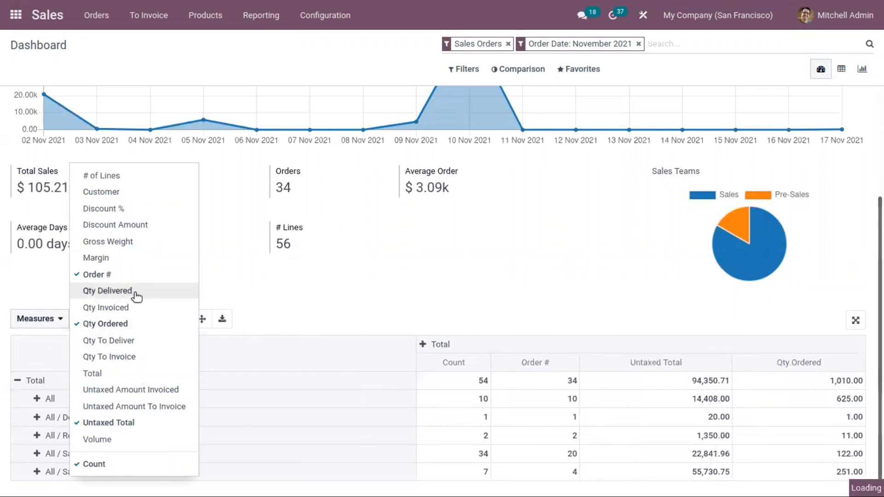
pyautogui.click(116, 225)
pyautogui.click(102, 175)
pyautogui.click(480, 241)
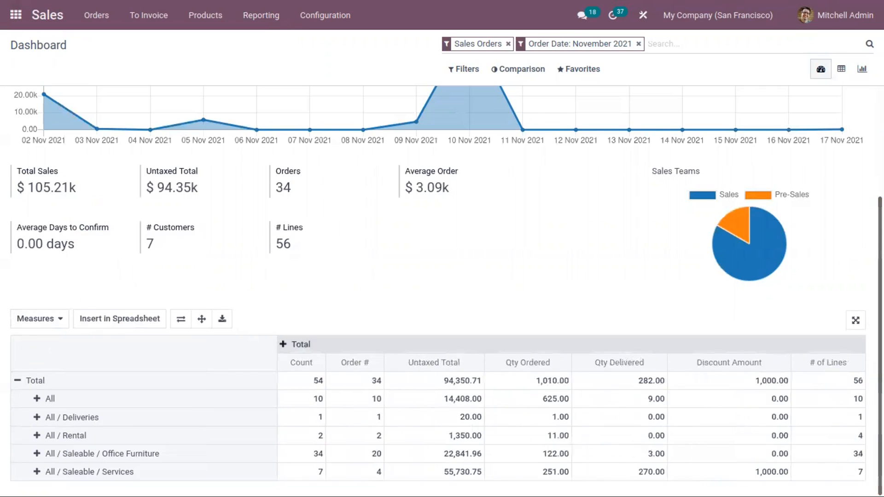
pyautogui.scroll(4, 644, 276)
pyautogui.scroll(-4, 349, 221)
pyautogui.scroll(4, 349, 221)
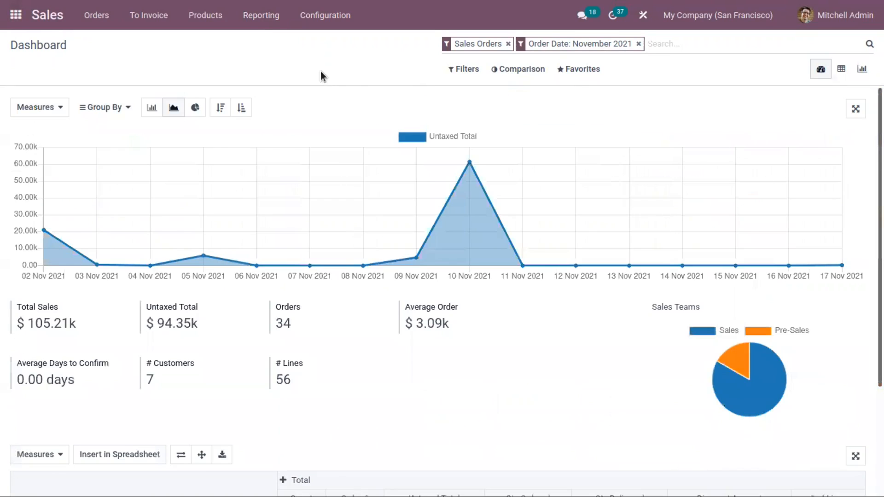
pyautogui.scroll(-3, 321, 184)
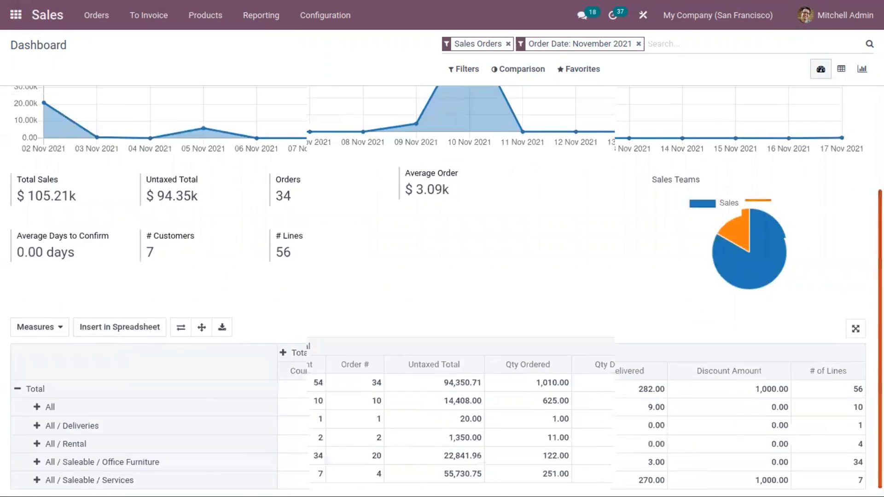